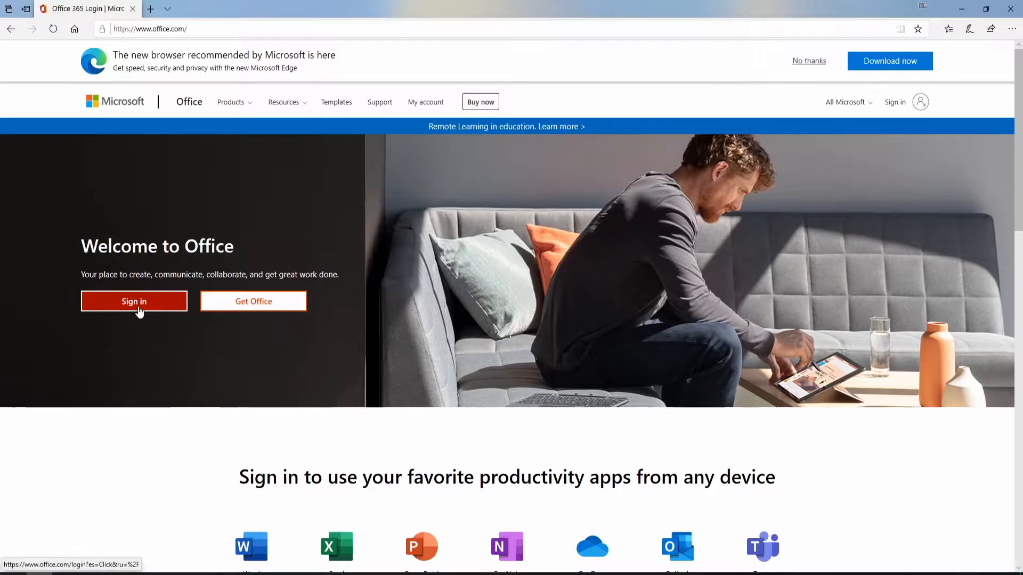
# Browse the available spreadsheet templates and create a new blank workbook
pyautogui.scroll(-2, 200, 335)
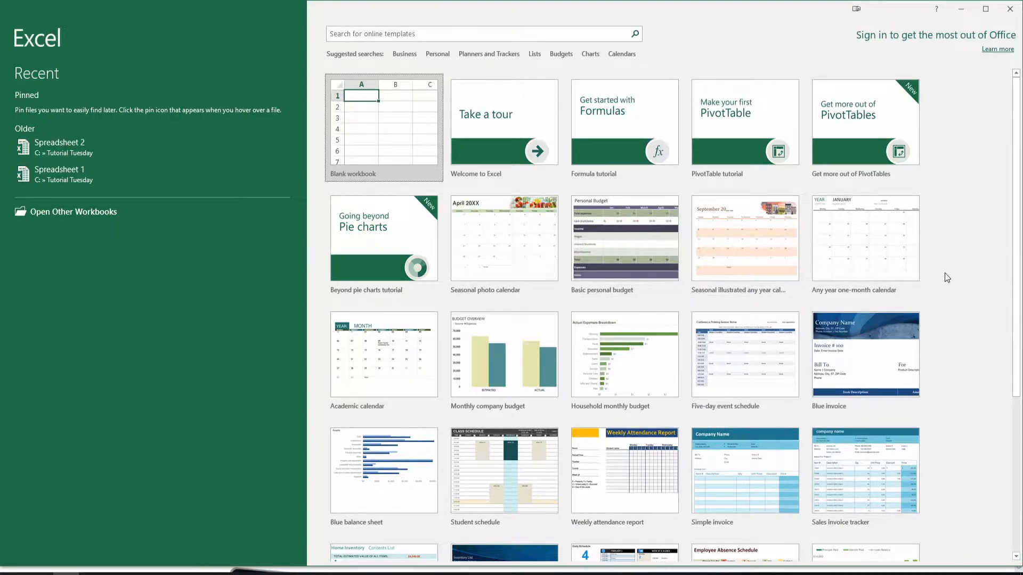
pyautogui.scroll(-5, 945, 273)
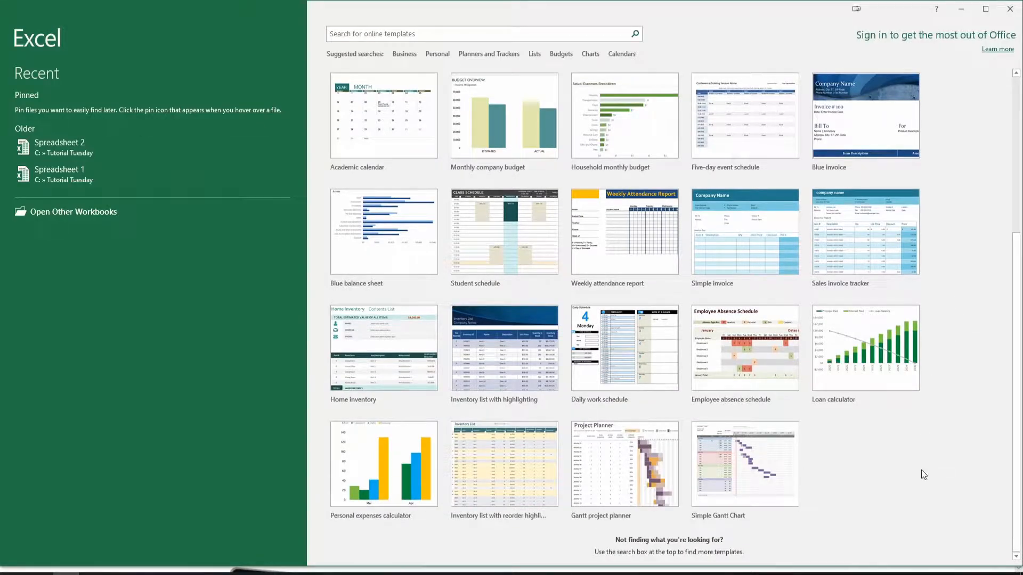
pyautogui.click(523, 34)
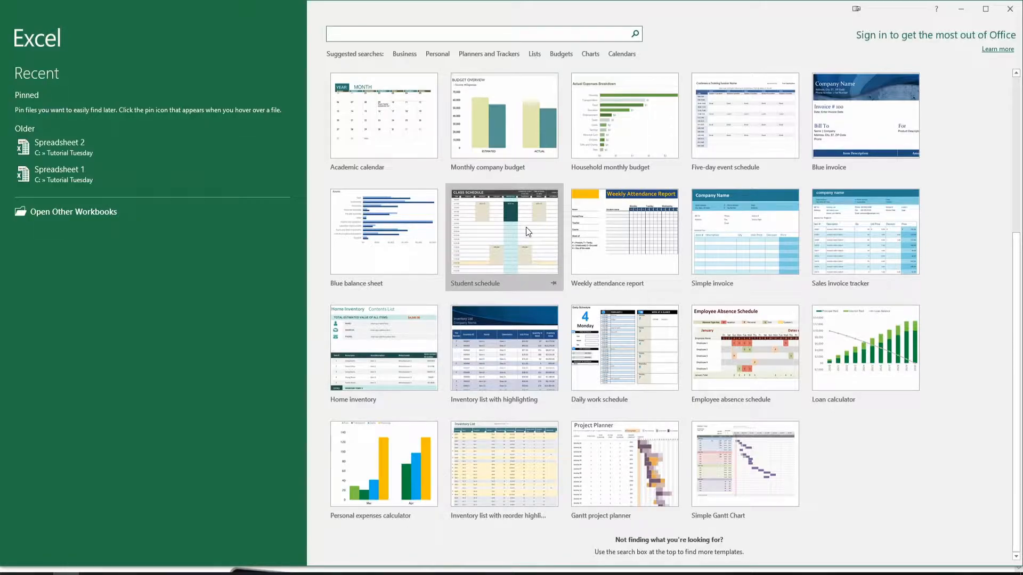
pyautogui.scroll(5, 866, 445)
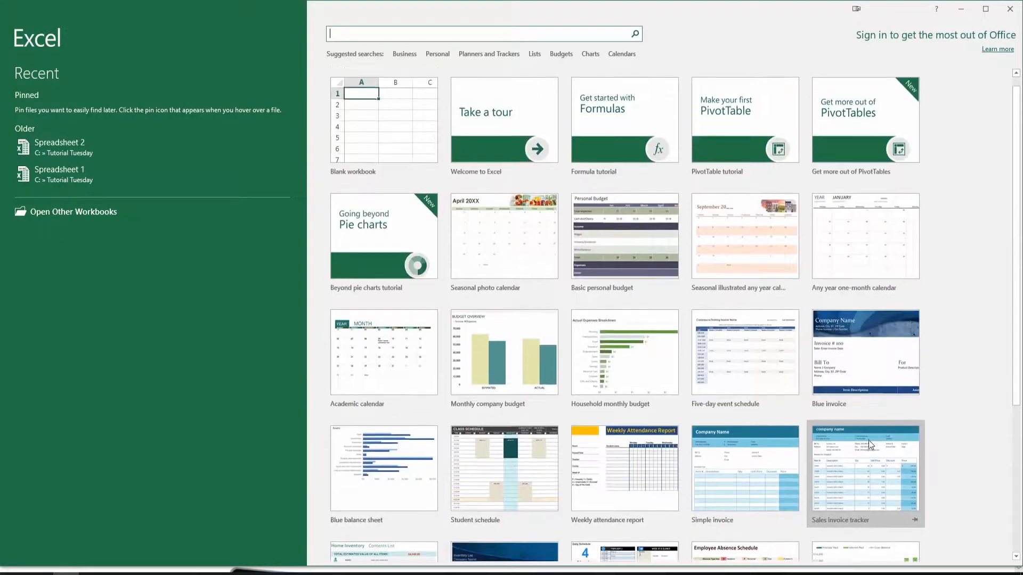
pyautogui.click(386, 126)
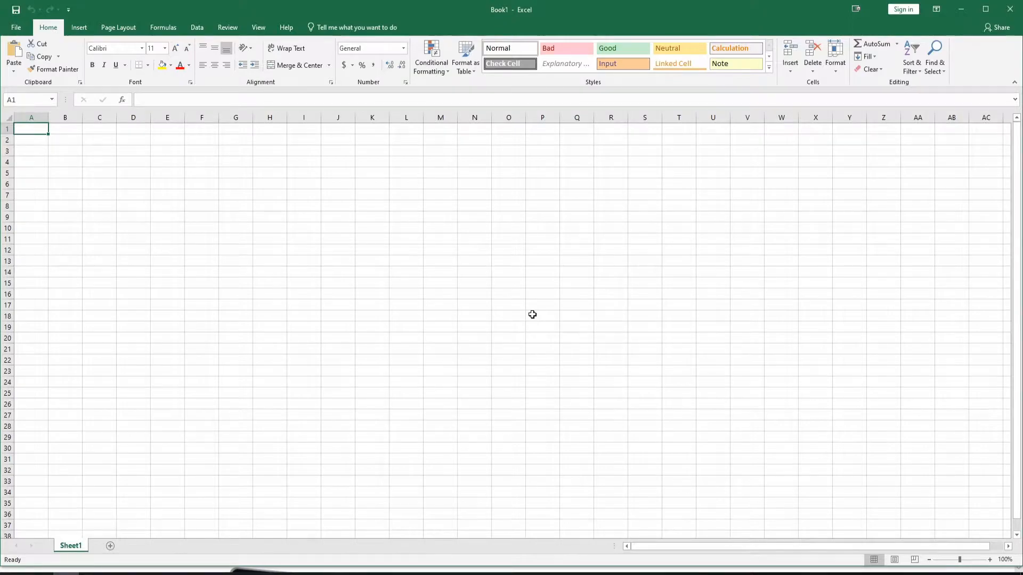
# Set the worksheet's zoom magnification to 200%
pyautogui.hotkey('ctrl', 'c')
pyautogui.press('alt')
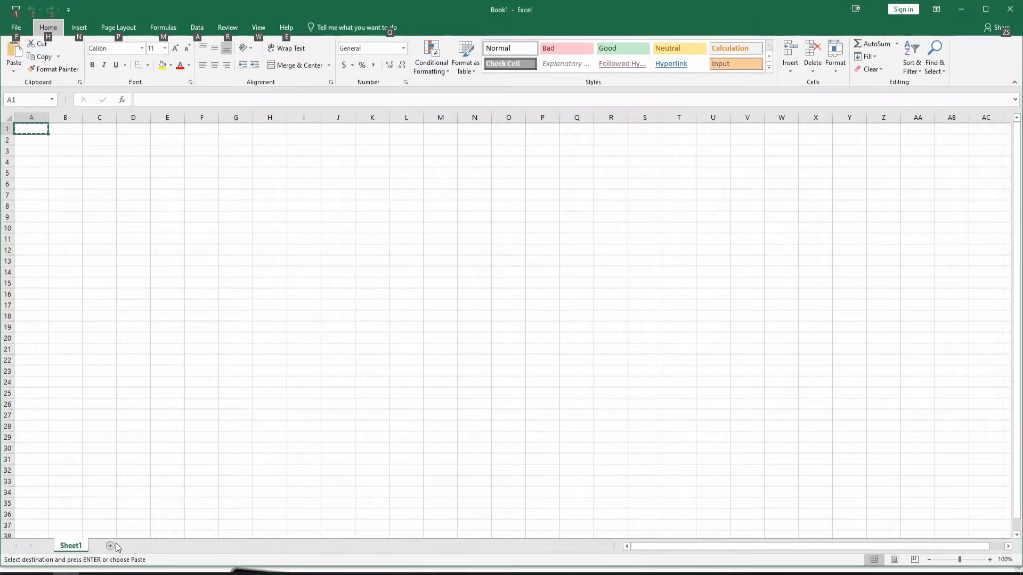
pyautogui.press('w')
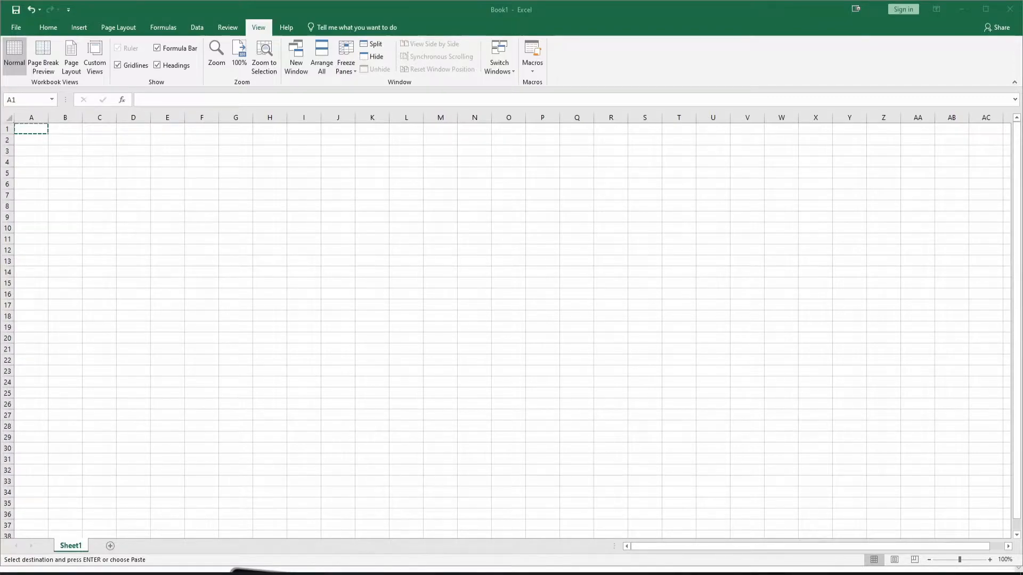
pyautogui.click(214, 68)
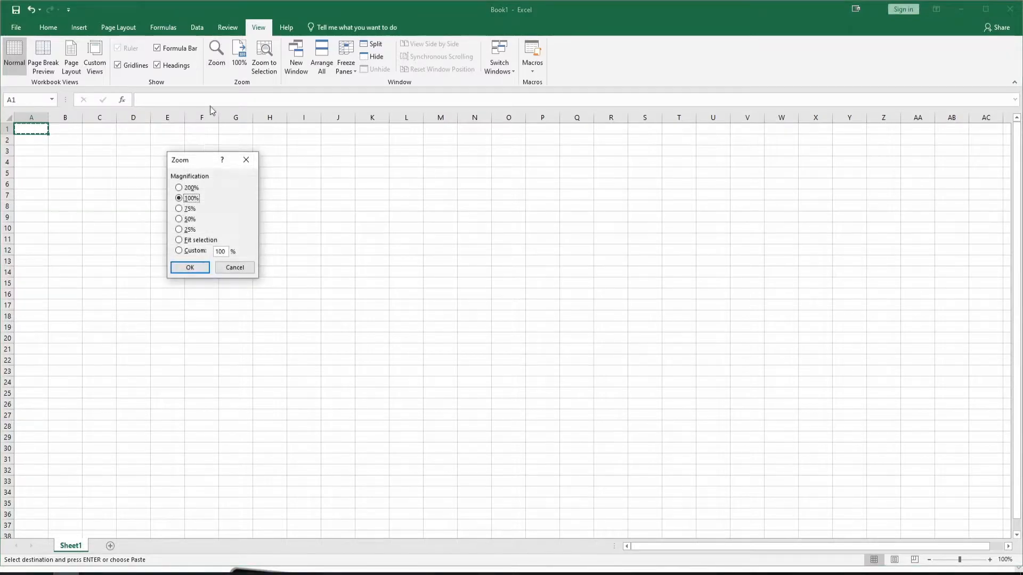
pyautogui.click(193, 188)
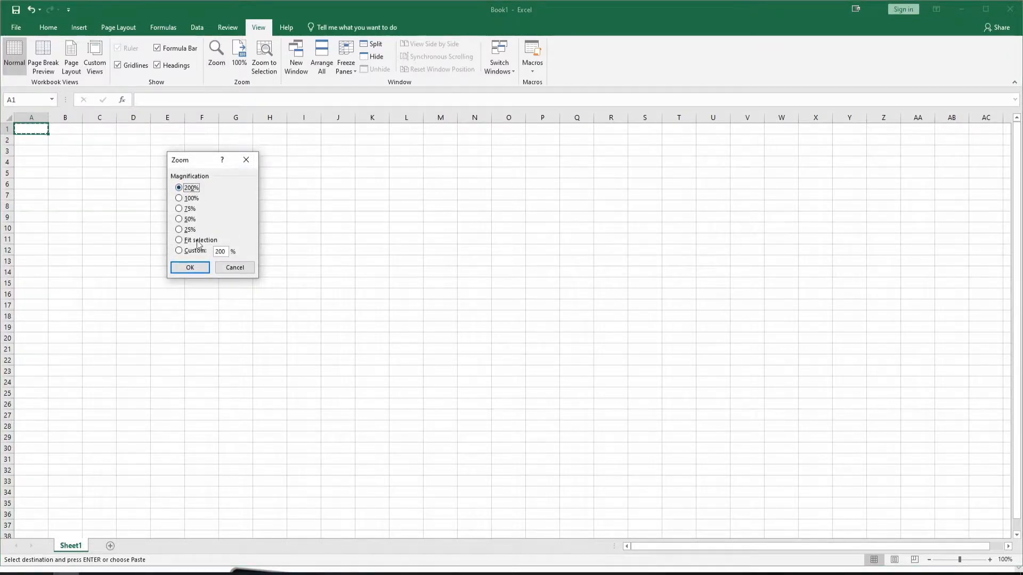
pyautogui.click(203, 271)
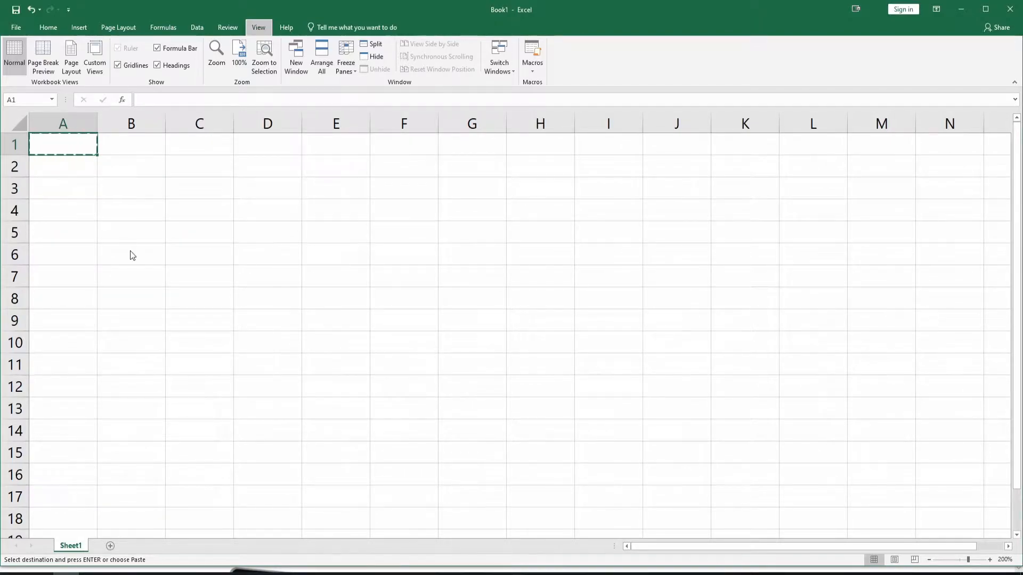
pyautogui.click(71, 206)
pyautogui.click(137, 205)
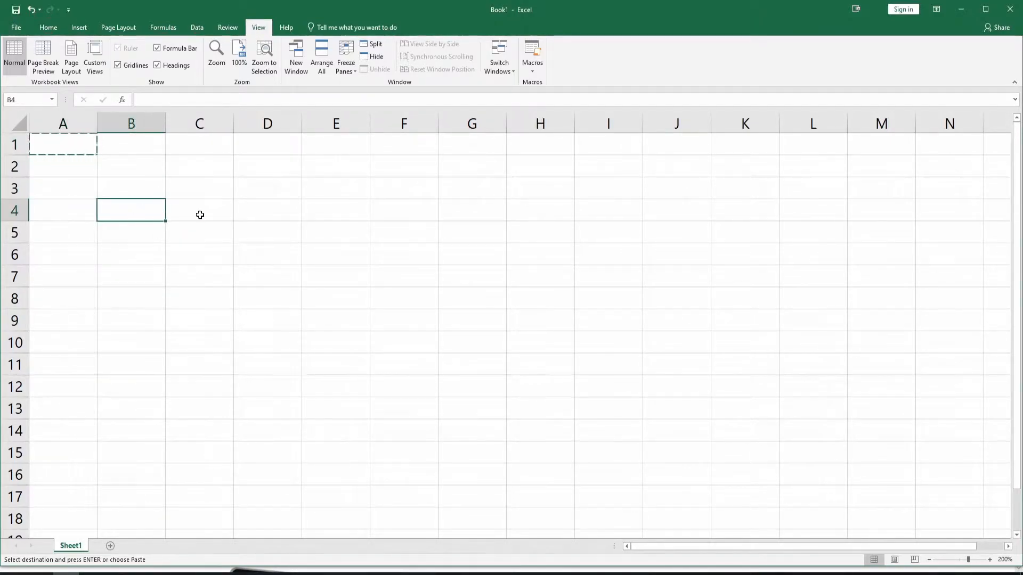
pyautogui.click(201, 213)
pyautogui.click(204, 239)
pyautogui.click(283, 263)
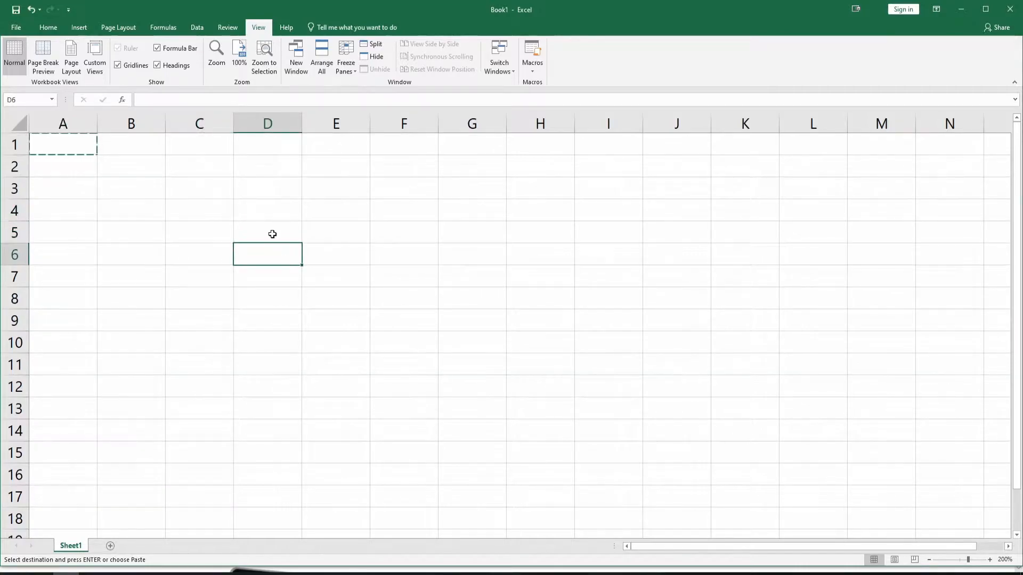
pyautogui.click(271, 231)
pyautogui.click(136, 222)
pyautogui.click(121, 211)
pyautogui.click(73, 208)
pyautogui.click(75, 182)
pyautogui.click(75, 158)
pyautogui.click(72, 142)
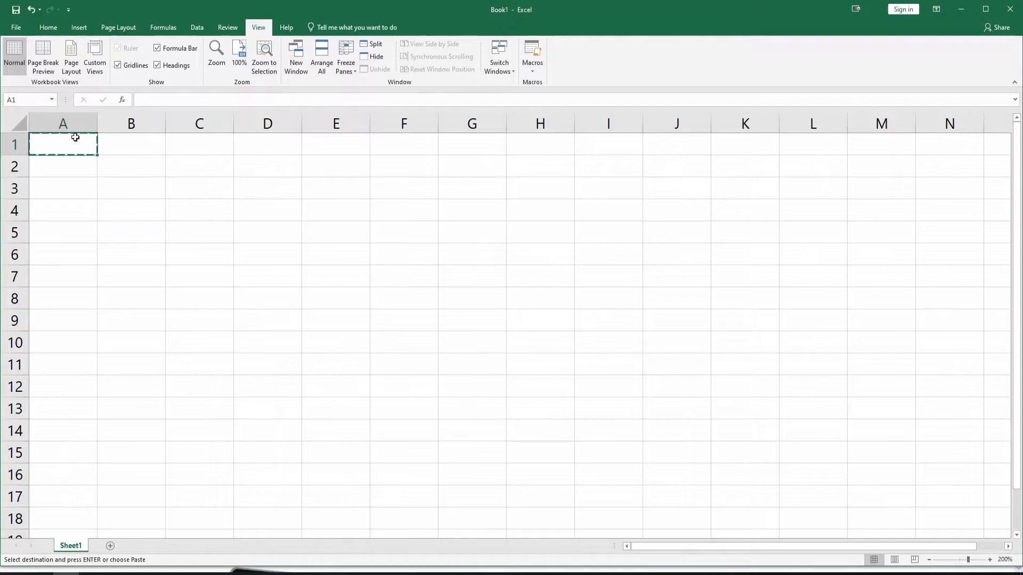
pyautogui.click(74, 116)
pyautogui.click(466, 366)
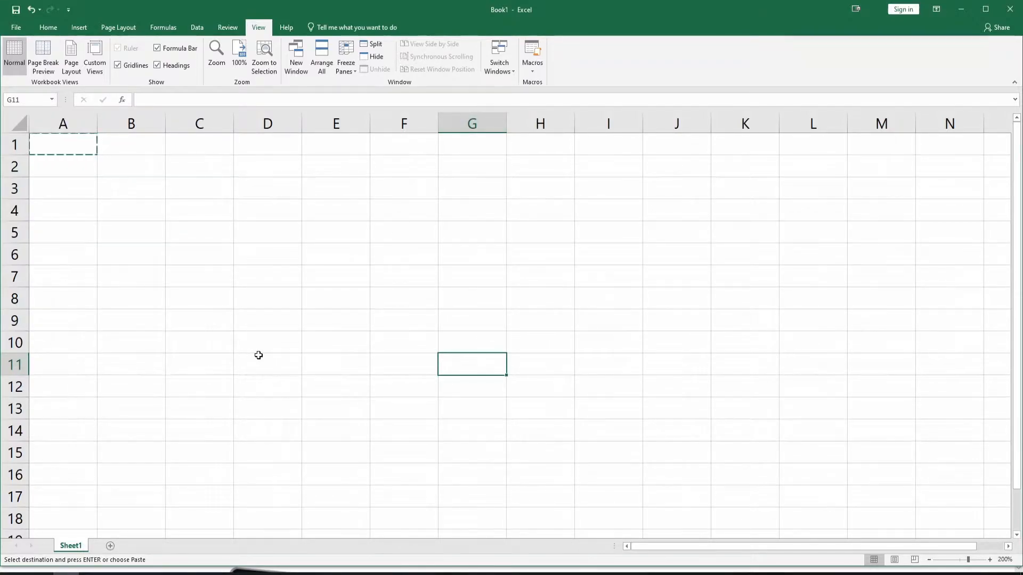
pyautogui.click(257, 97)
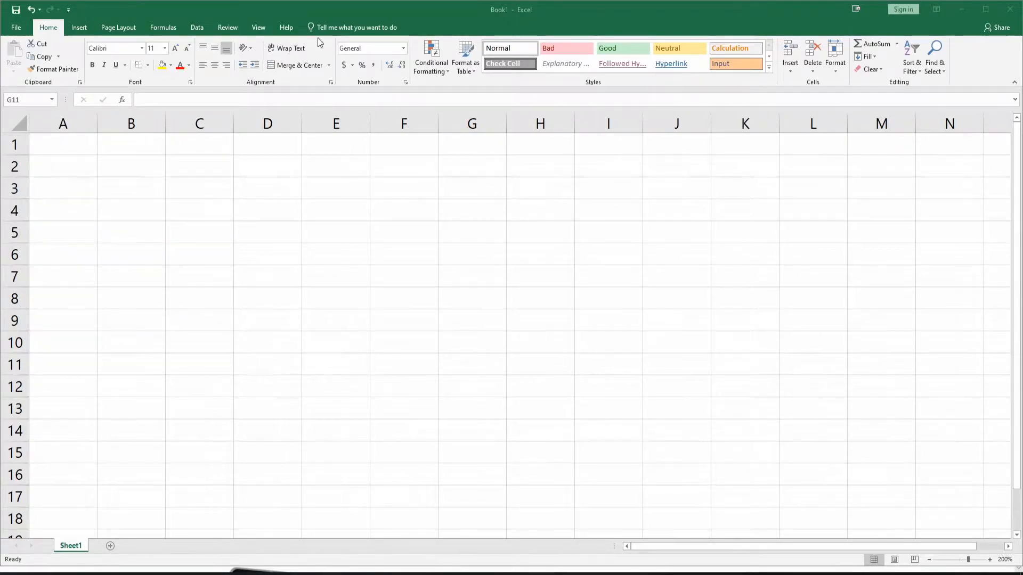
# Look through the Insert, Page Layout, Formulas, Data, Review, View and Help commands and return to the Home commands
pyautogui.click(70, 29)
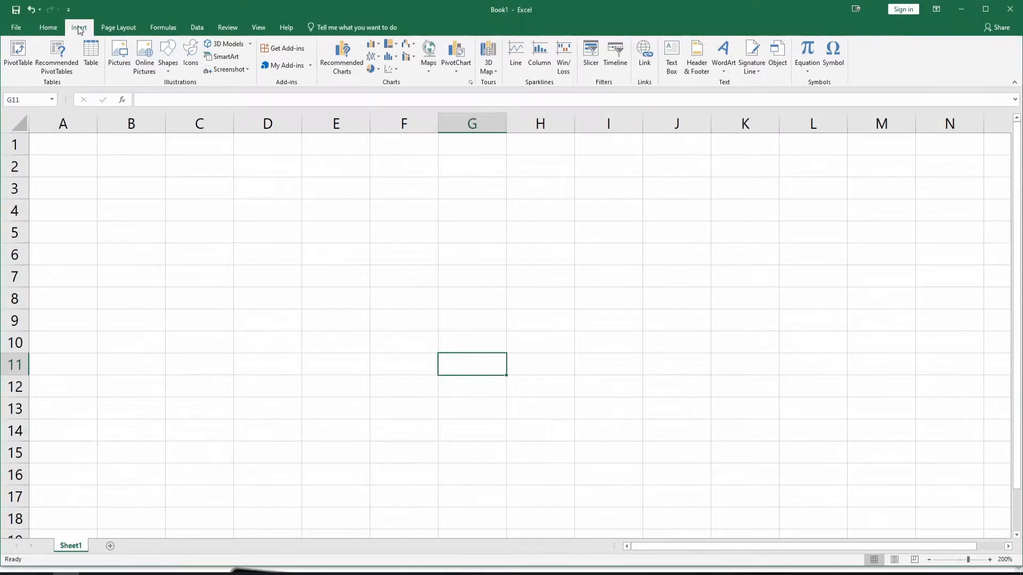
pyautogui.click(120, 28)
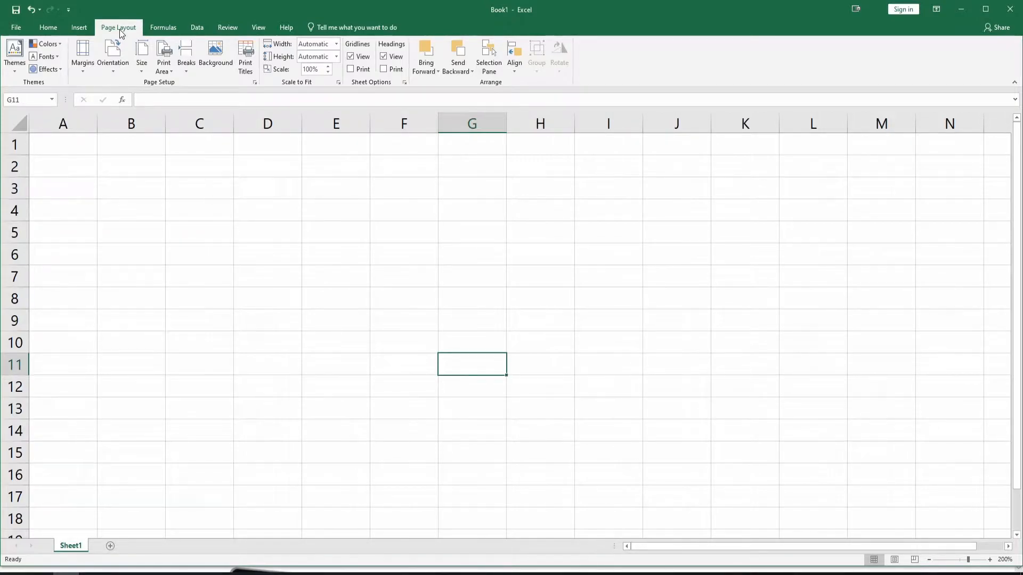
pyautogui.click(155, 30)
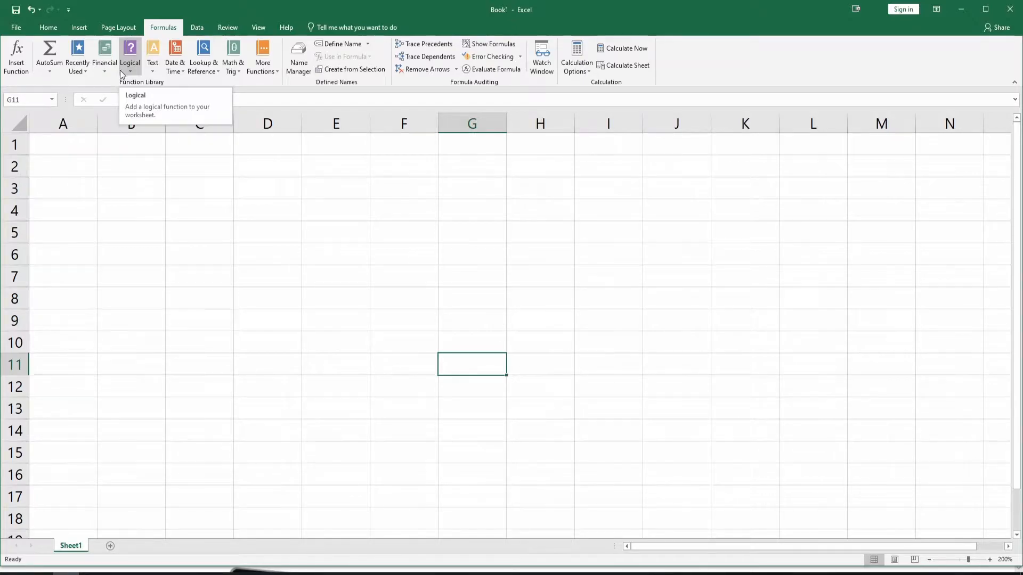
pyautogui.click(198, 28)
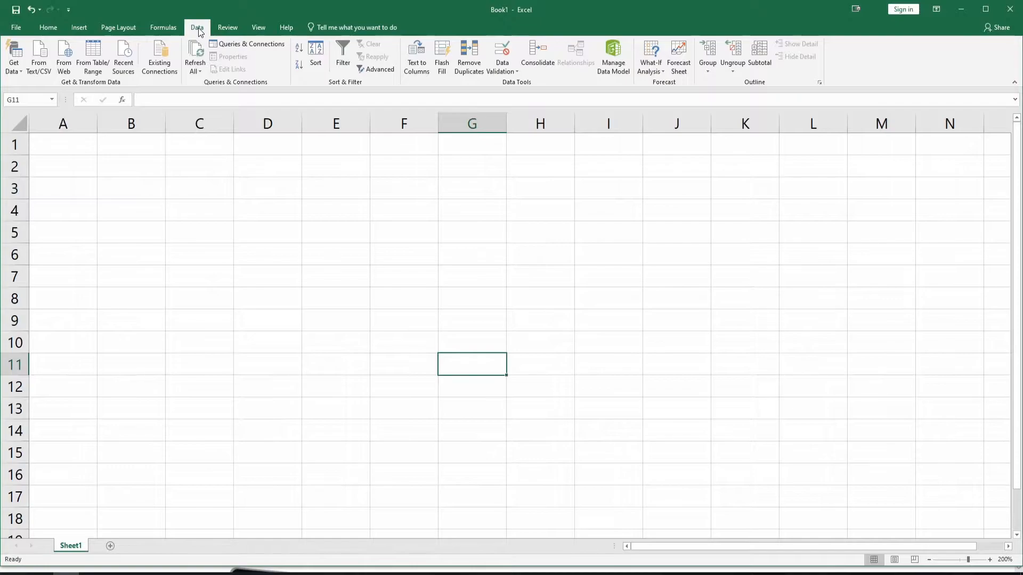
pyautogui.click(228, 28)
pyautogui.click(255, 29)
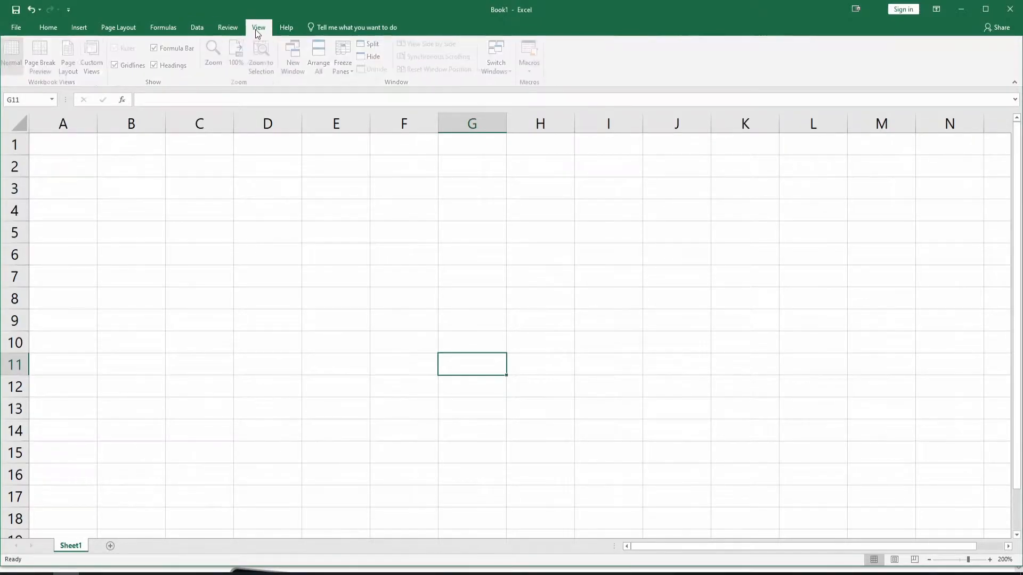
pyautogui.click(283, 30)
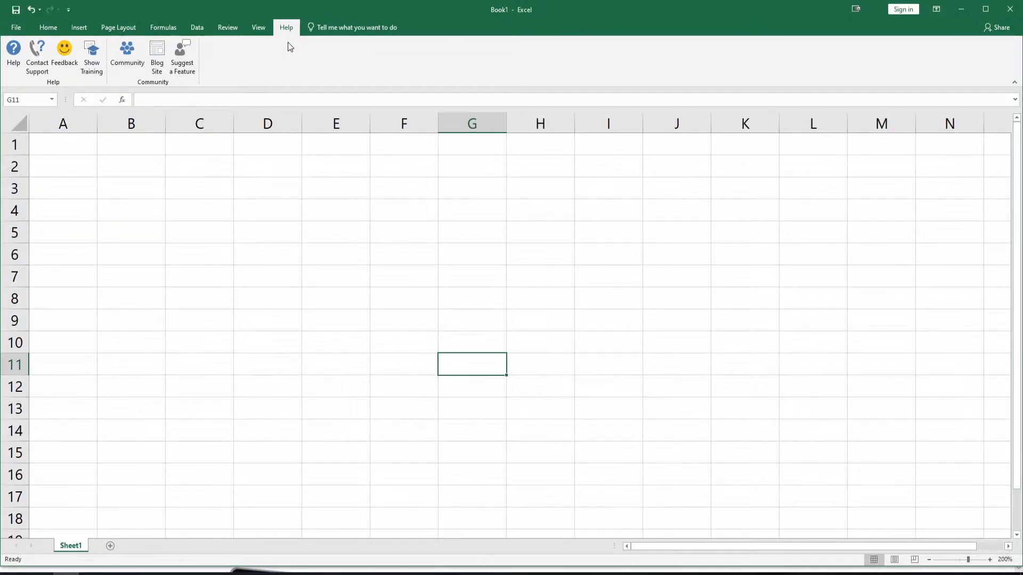
pyautogui.click(47, 27)
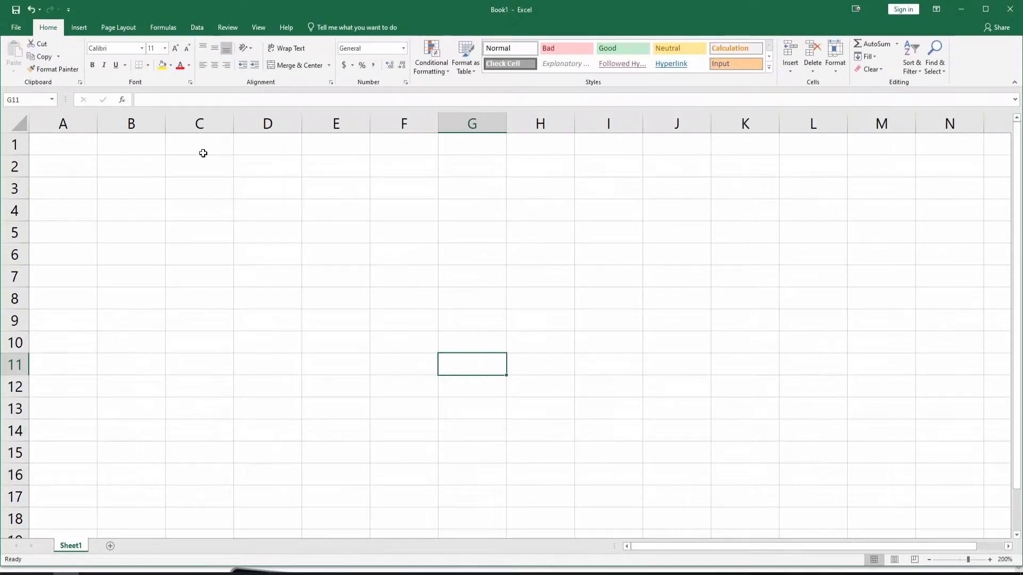
pyautogui.hotkey('ctrl', 'Home')
pyautogui.press('alt')
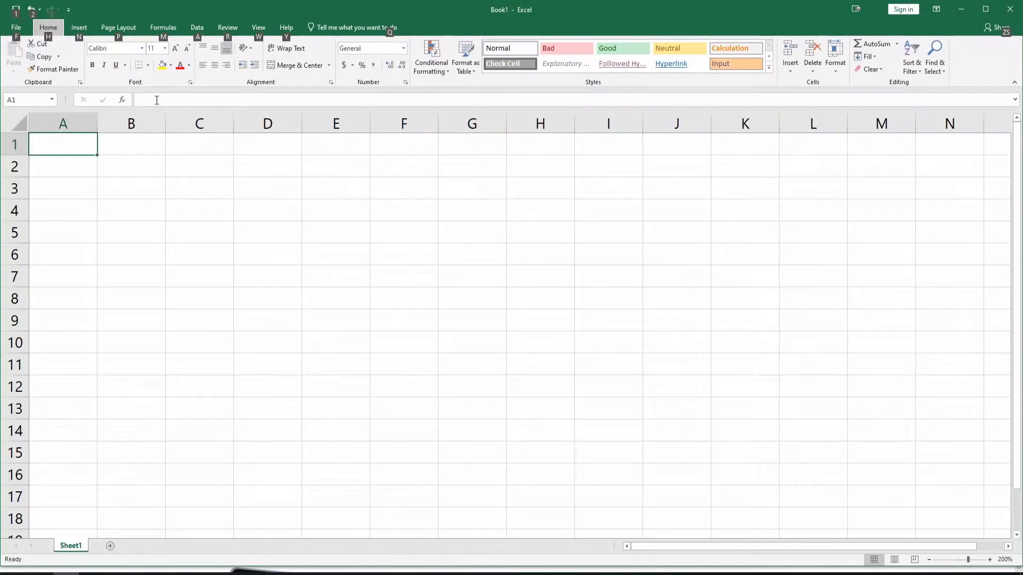
pyautogui.click(158, 99)
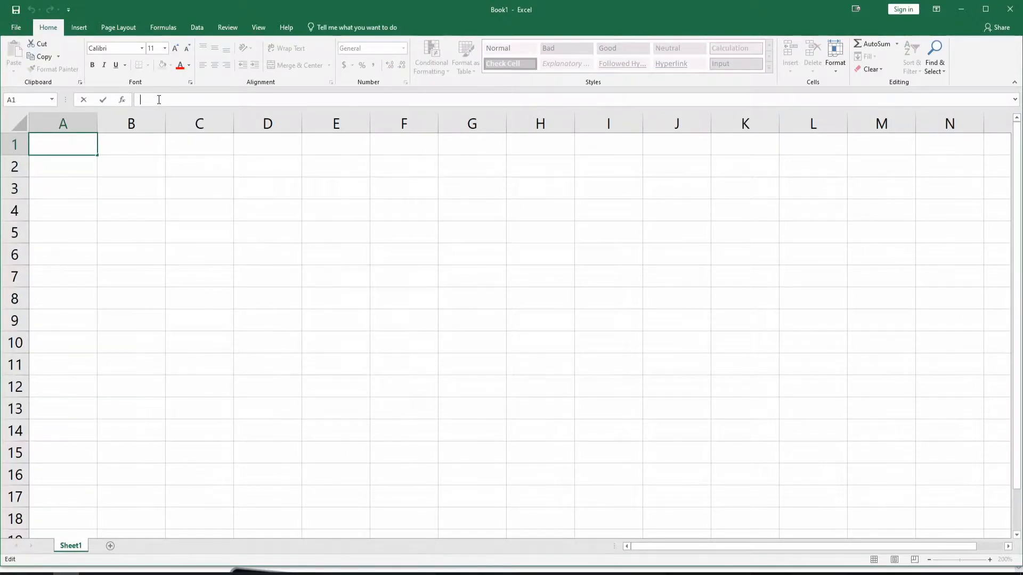
pyautogui.click(121, 100)
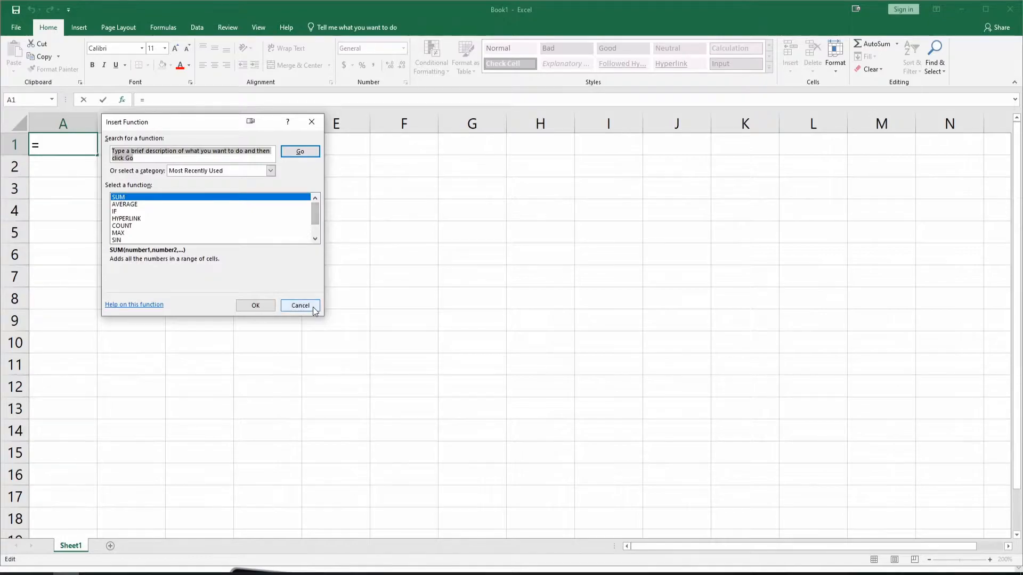
pyautogui.click(136, 207)
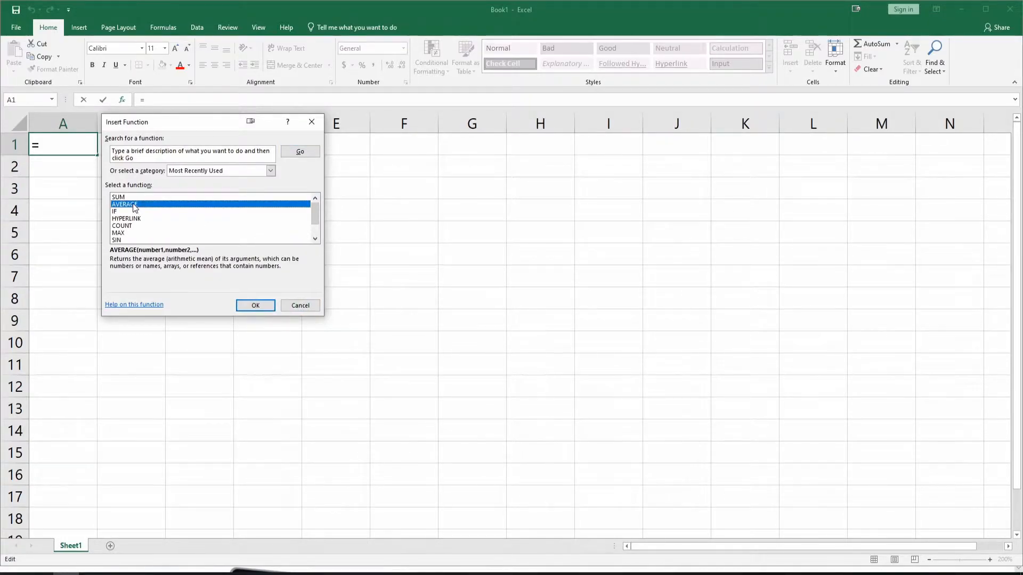
pyautogui.click(252, 303)
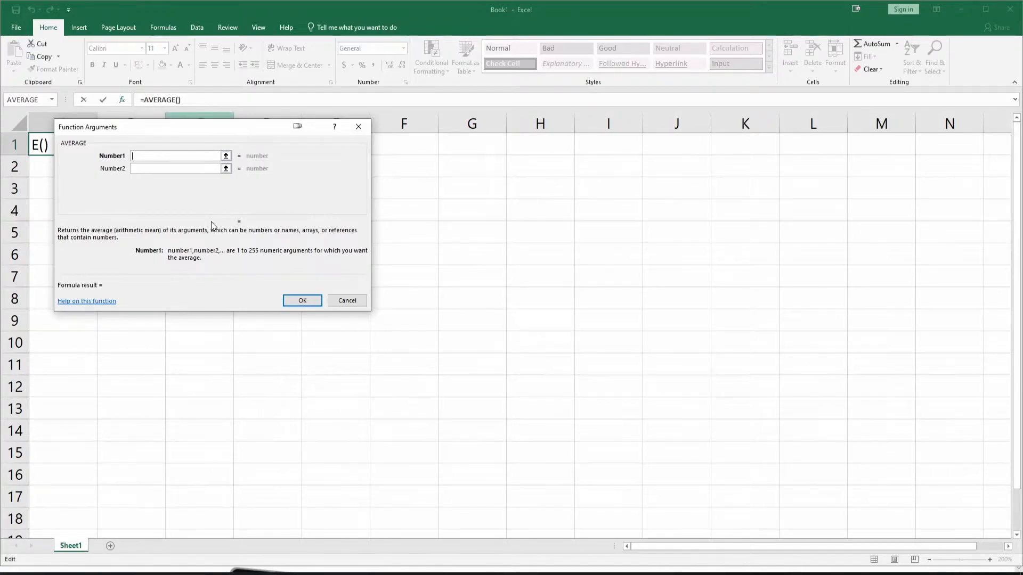
pyautogui.click(145, 155)
pyautogui.click(343, 303)
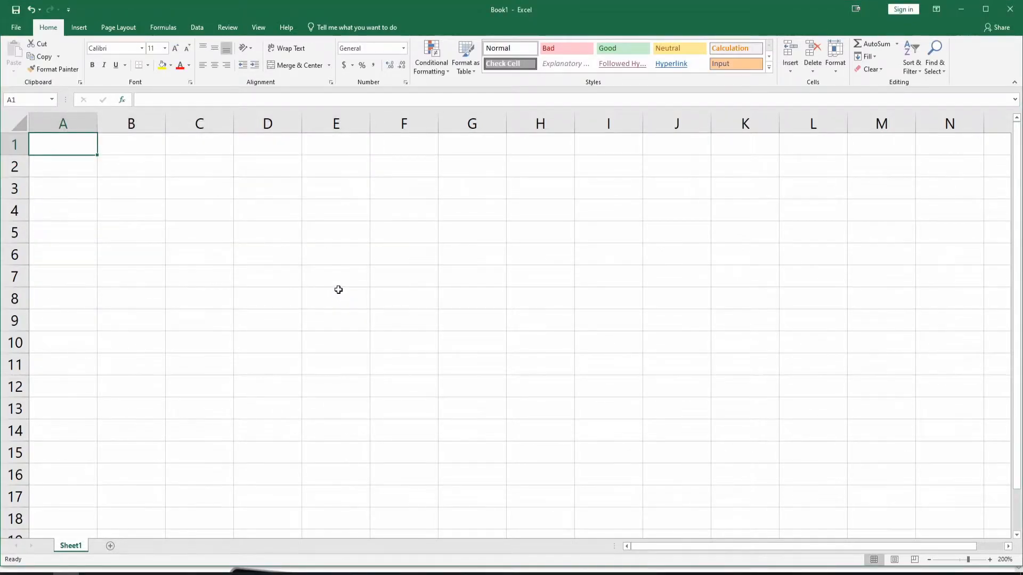
pyautogui.hotkey('ctrl', 'c')
pyautogui.press('alt')
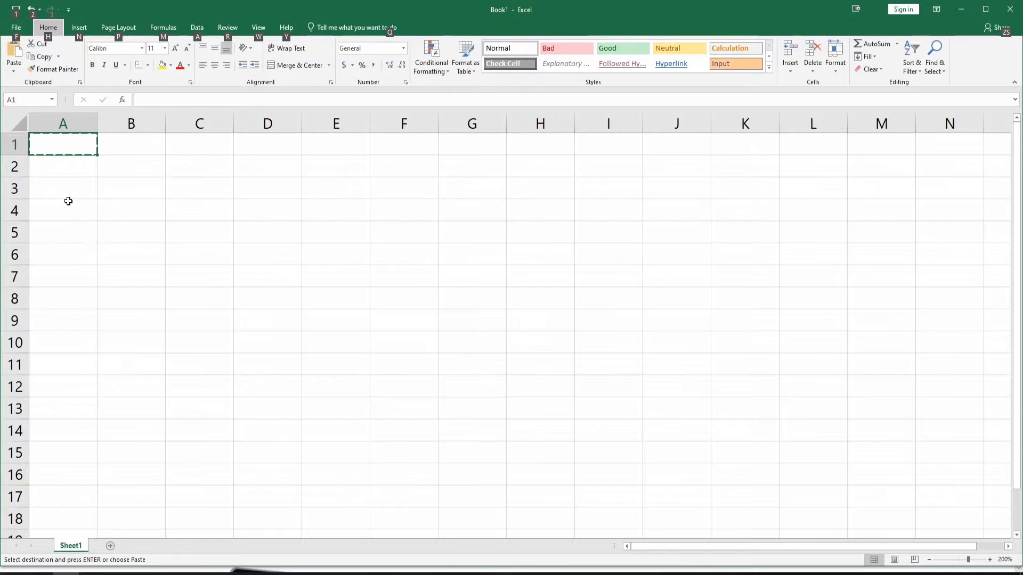
pyautogui.click(63, 124)
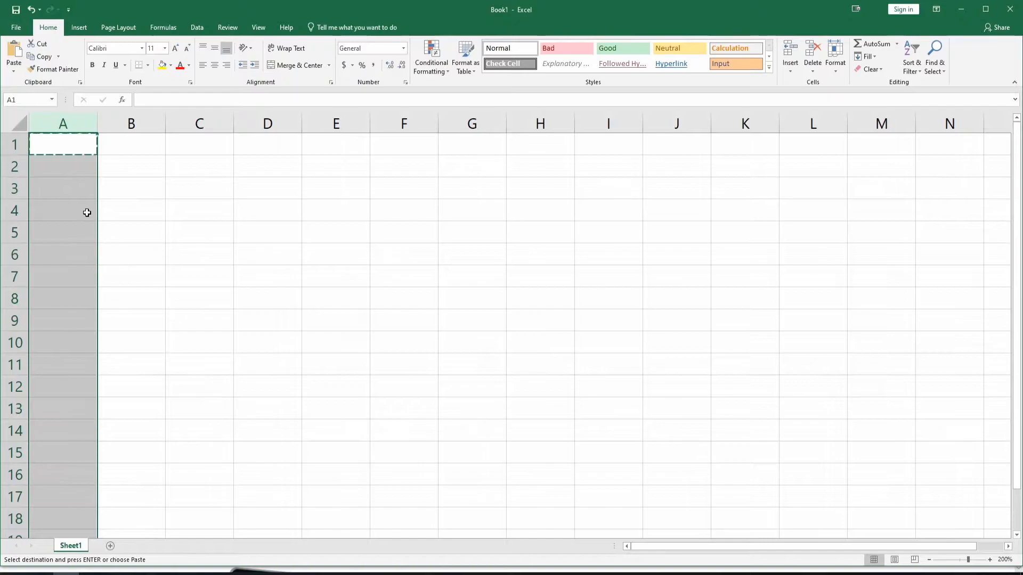
# Enter the column headers "Name" in cell A1 and "Amount $ raised" in cell B1
pyautogui.click(58, 151)
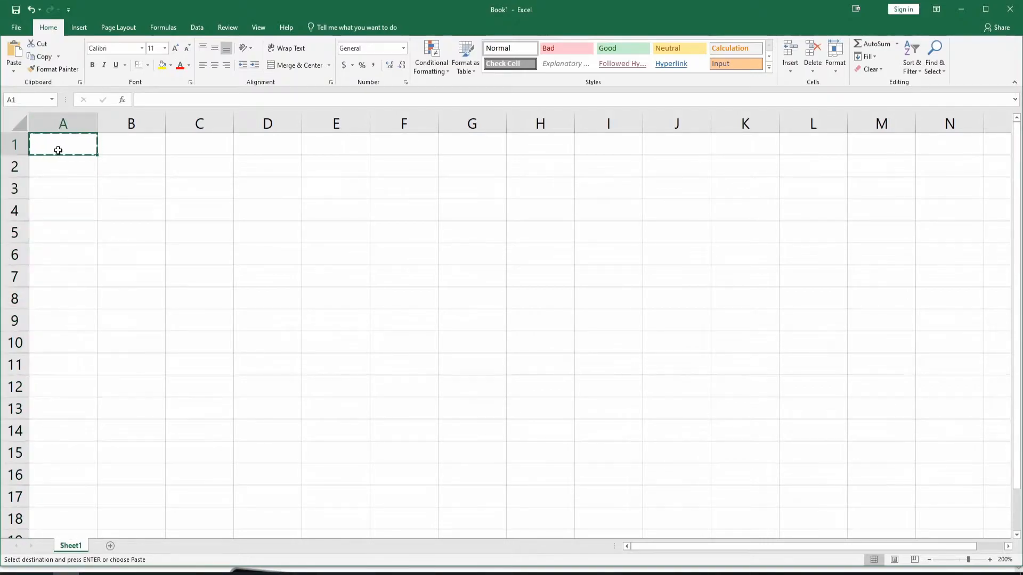
pyautogui.write('N')
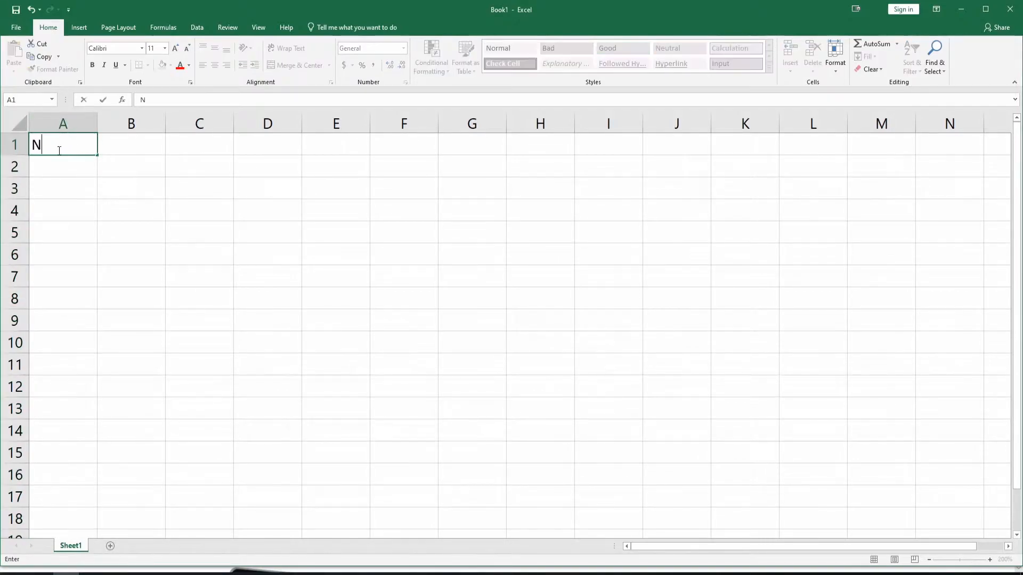
pyautogui.write('ame')
pyautogui.press('Tab')
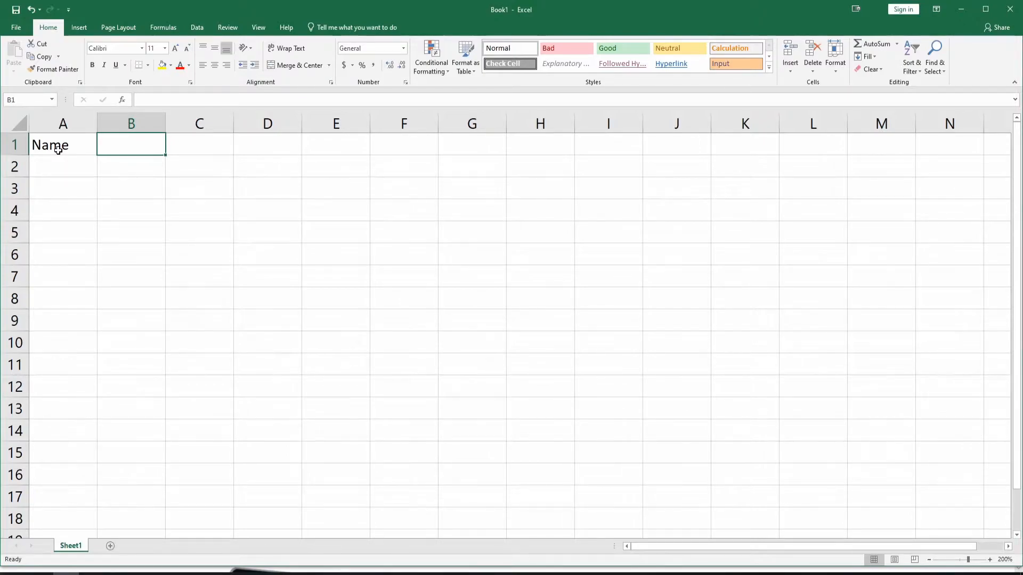
pyautogui.write('Amount')
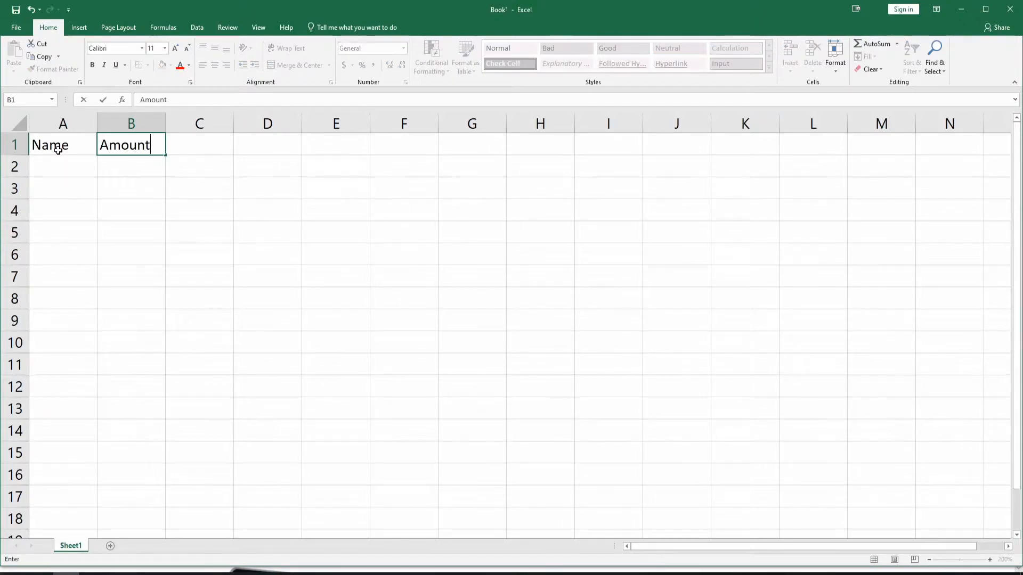
pyautogui.write(' $ raised')
pyautogui.press('Return')
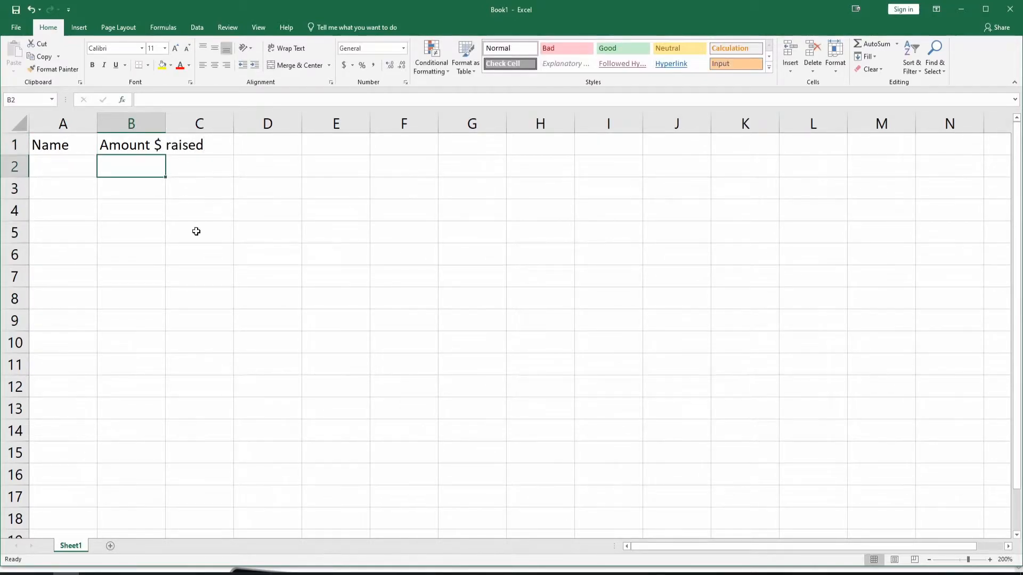
# Examine cells A1 to C1 and the contents of B1 to see which cell holds the text "Amount $ raised"
pyautogui.click(70, 146)
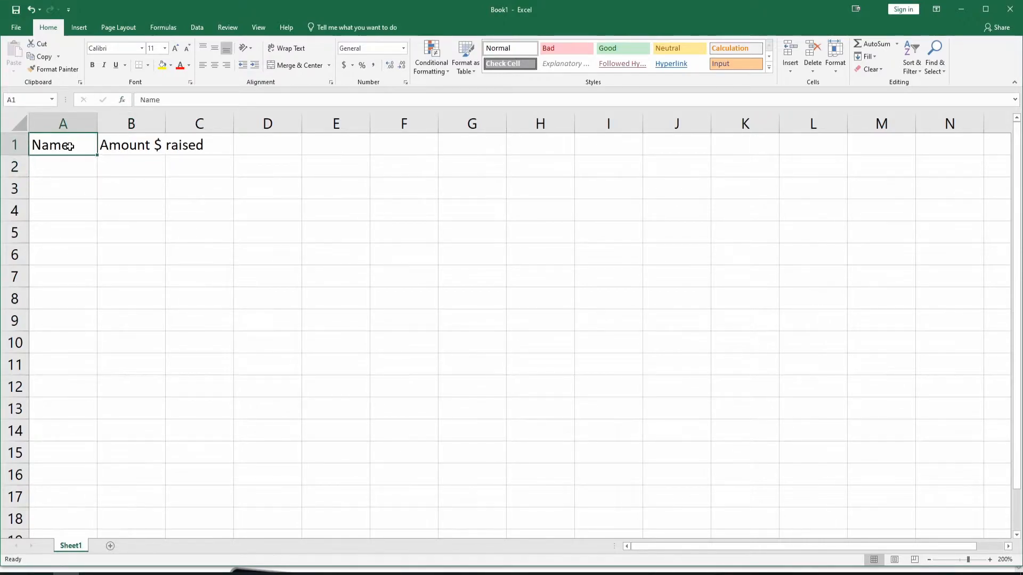
pyautogui.click(199, 148)
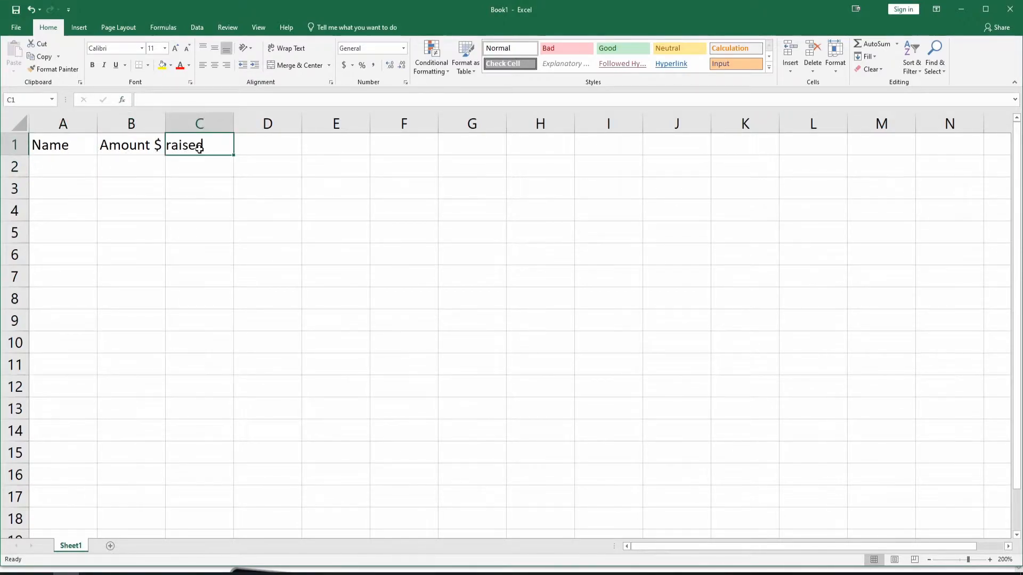
pyautogui.click(269, 152)
pyautogui.click(117, 147)
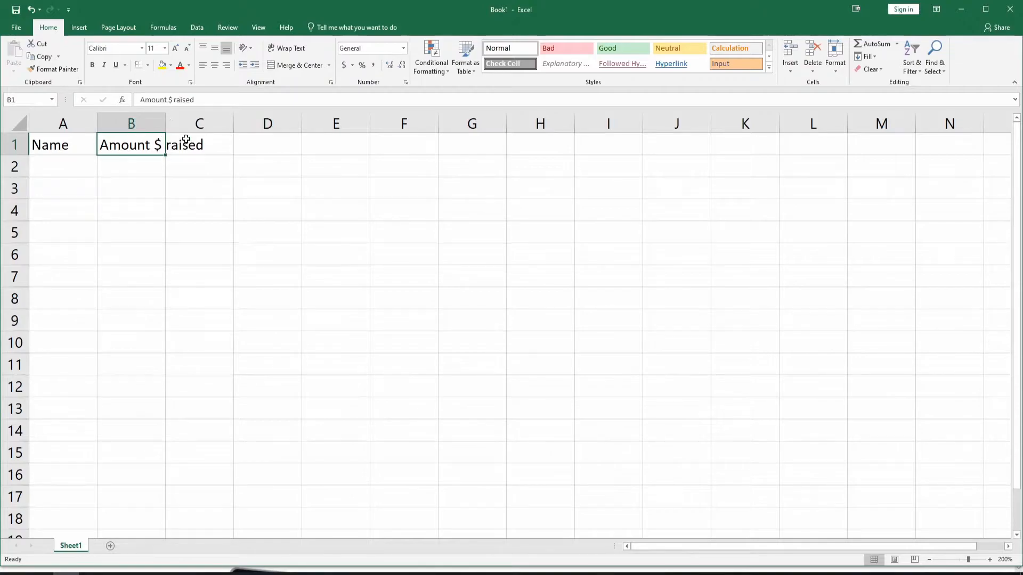
pyautogui.click(192, 147)
pyautogui.click(70, 155)
pyautogui.click(192, 149)
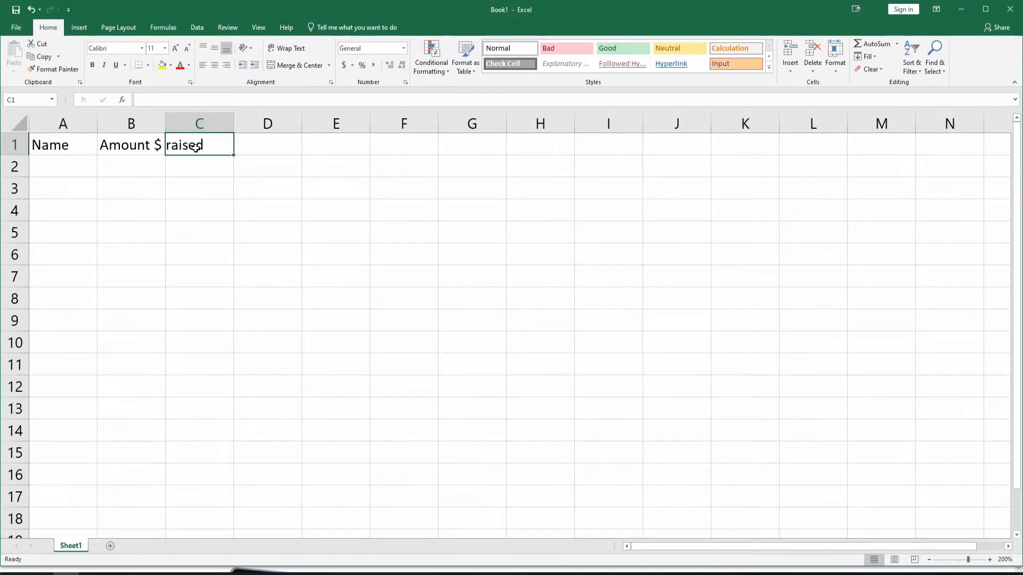
pyautogui.click(120, 149)
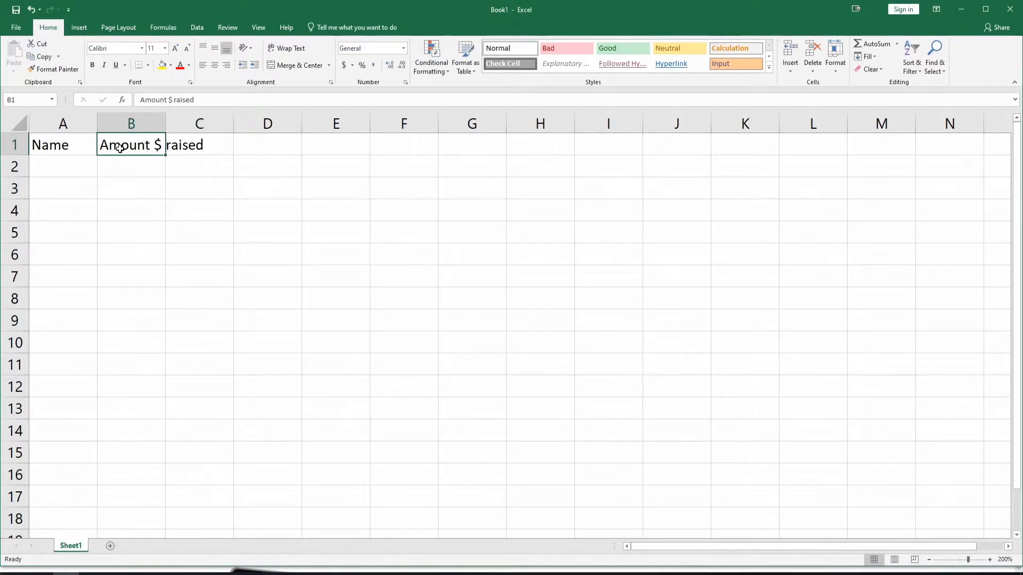
pyautogui.moveTo(142, 100); pyautogui.dragTo(210, 100)
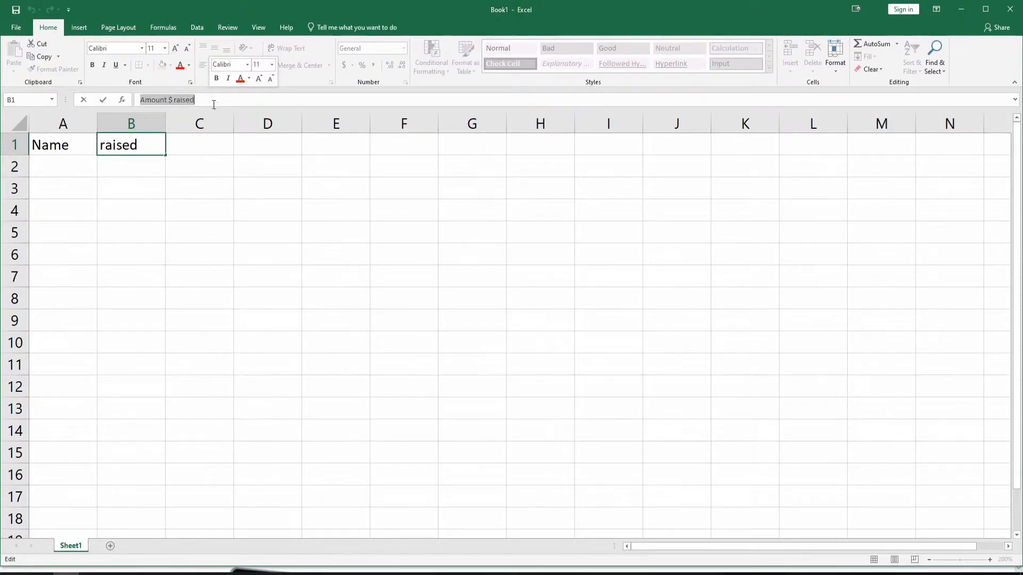
pyautogui.click(155, 225)
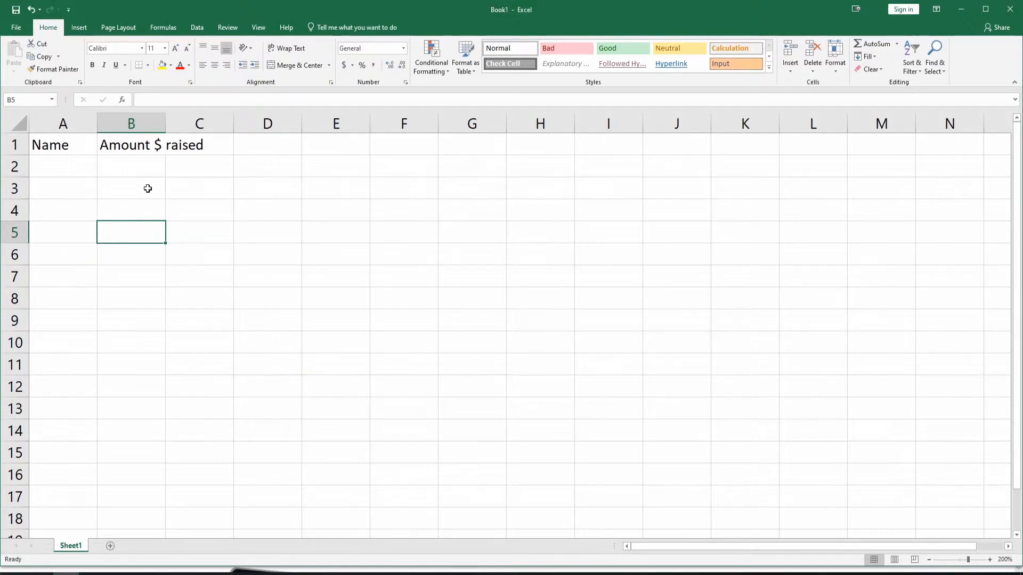
# AutoFit column B to its "Amount $ raised" header, trying out a wider manual column width in between
pyautogui.doubleClick(166, 122)
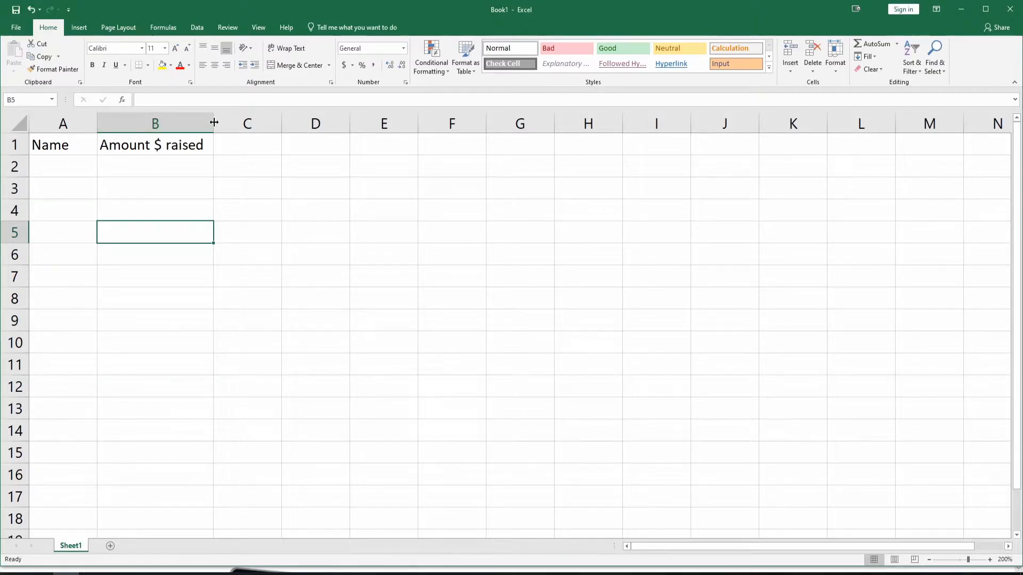
pyautogui.moveTo(215, 122); pyautogui.dragTo(301, 123)
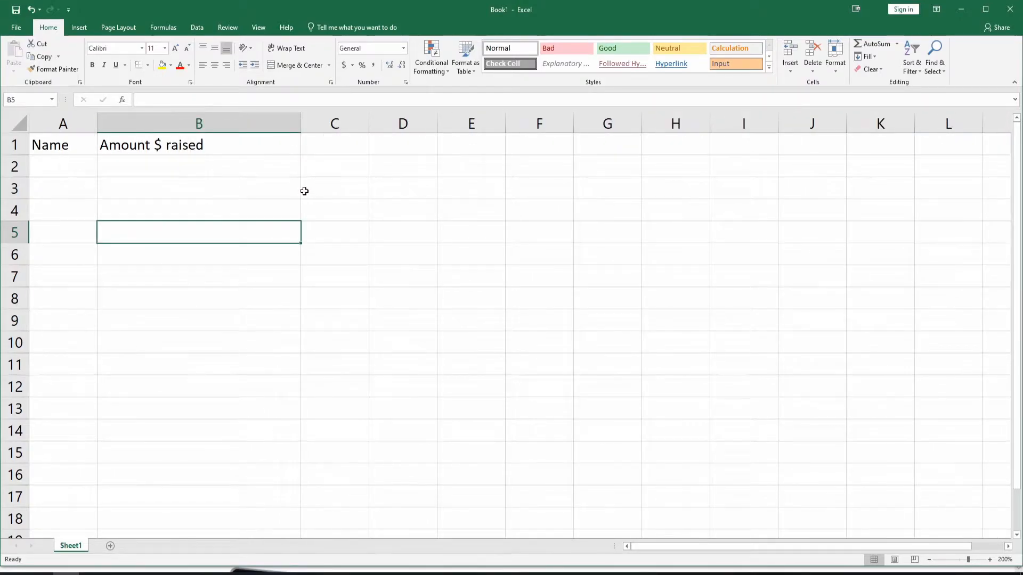
pyautogui.doubleClick(300, 123)
pyautogui.hotkey('ctrl', 'c')
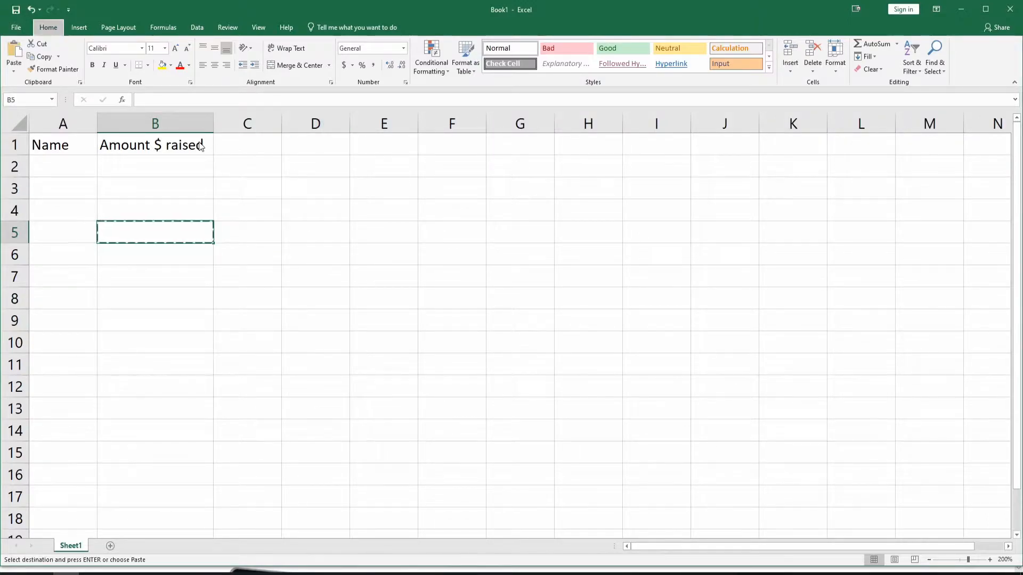
# AutoFit the width of column A to the full names listed in it
pyautogui.press('alt')
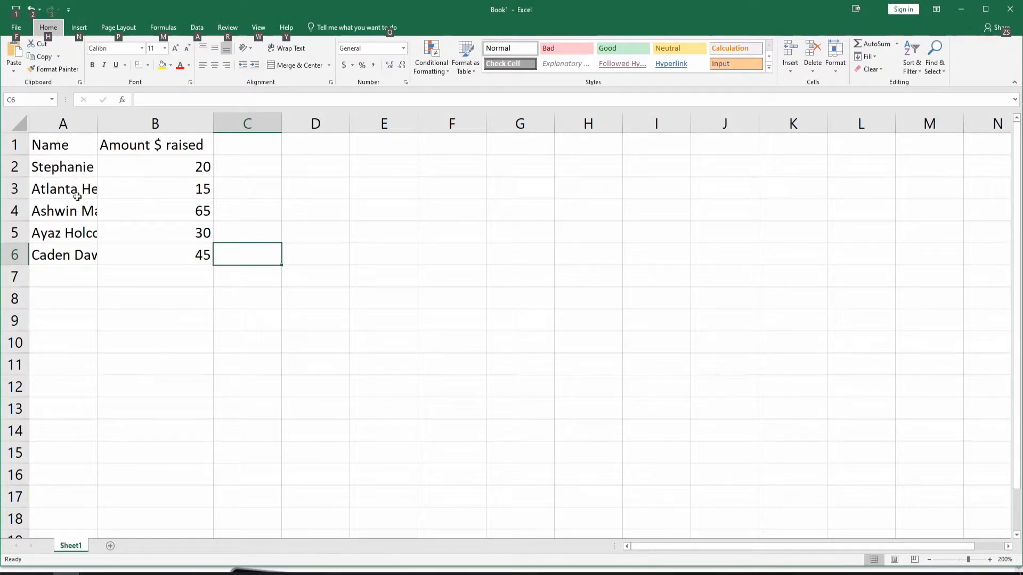
pyautogui.doubleClick(96, 121)
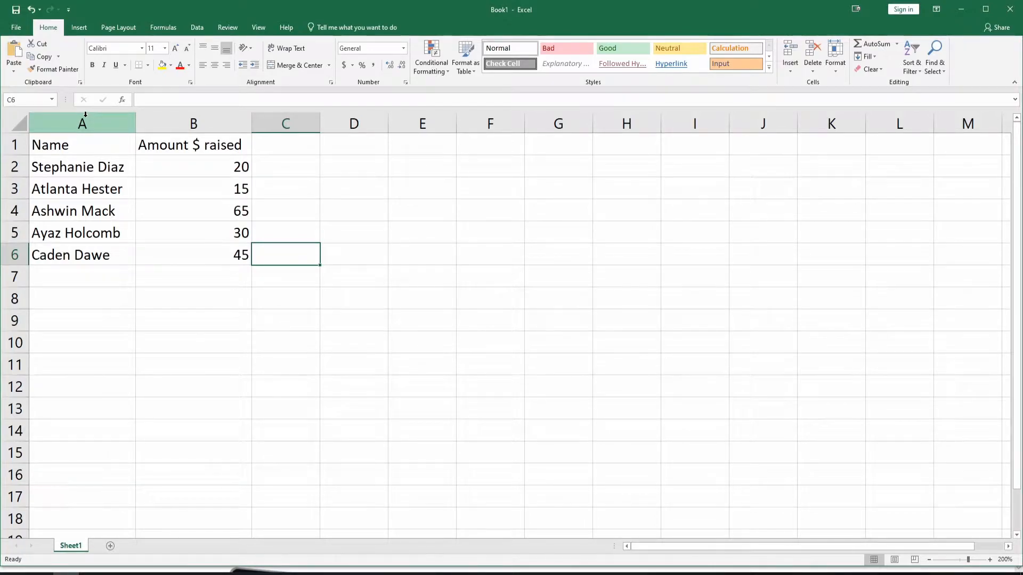
pyautogui.press('Left')
pyautogui.hotkey('ctrl', 'c')
pyautogui.press('alt')
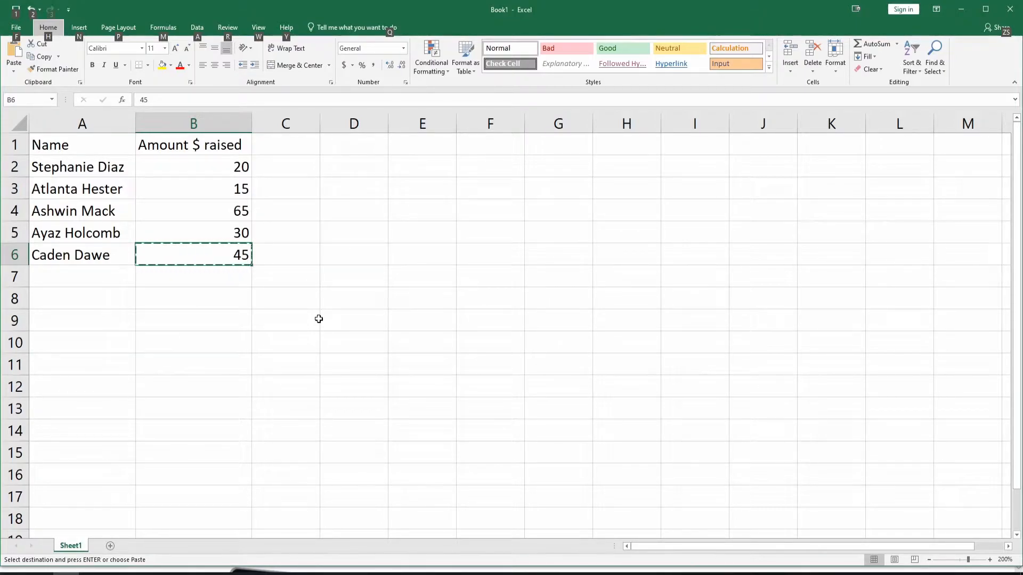
# Begin an addition formula in cell D8 with =B2+
pyautogui.click(356, 298)
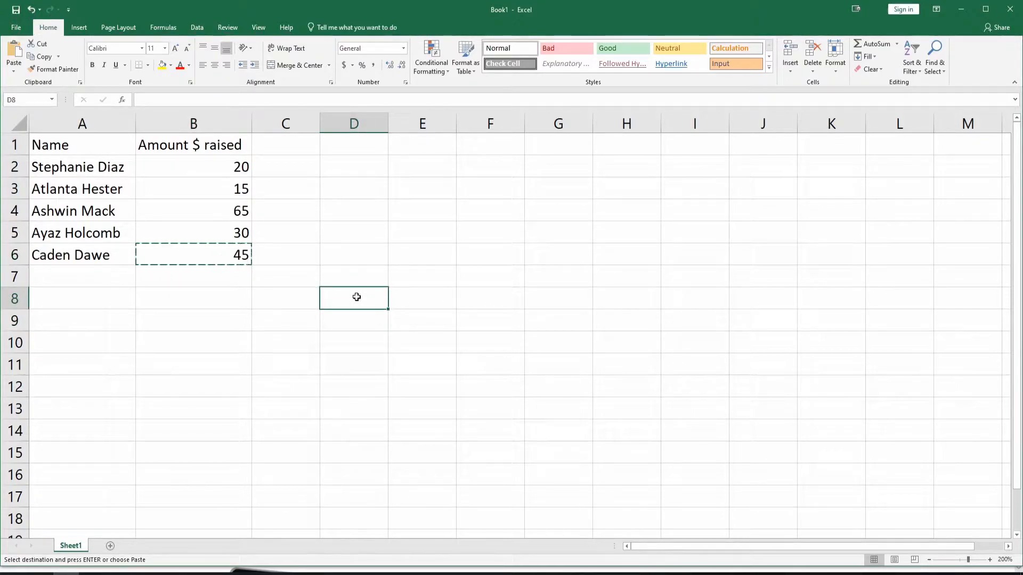
pyautogui.click(341, 98)
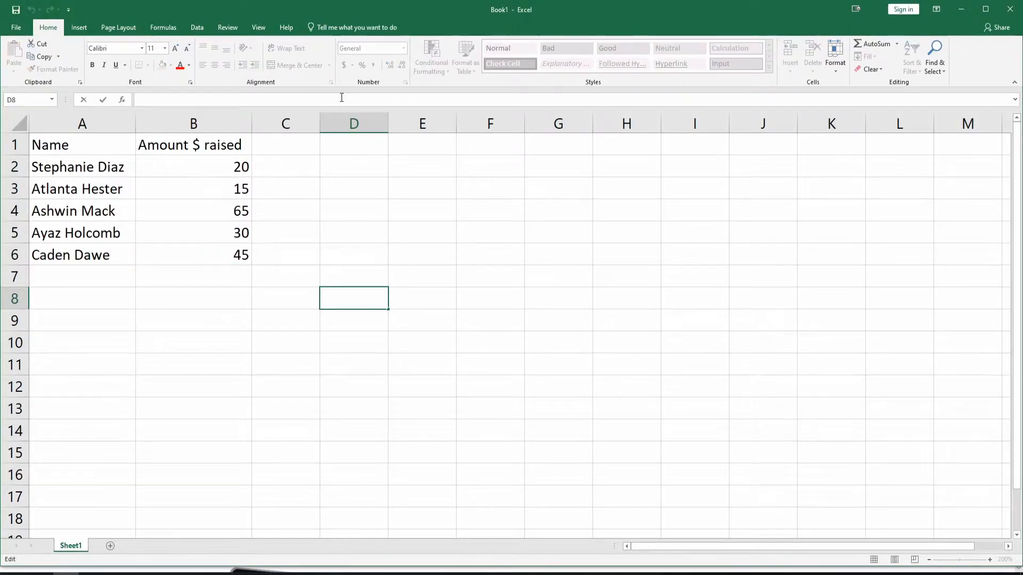
pyautogui.write('=')
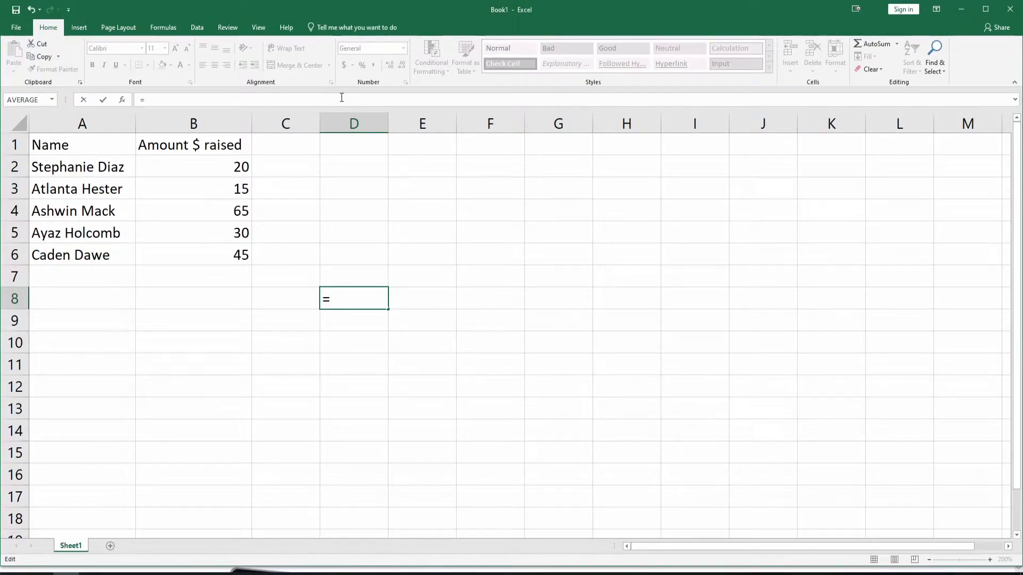
pyautogui.write('B2')
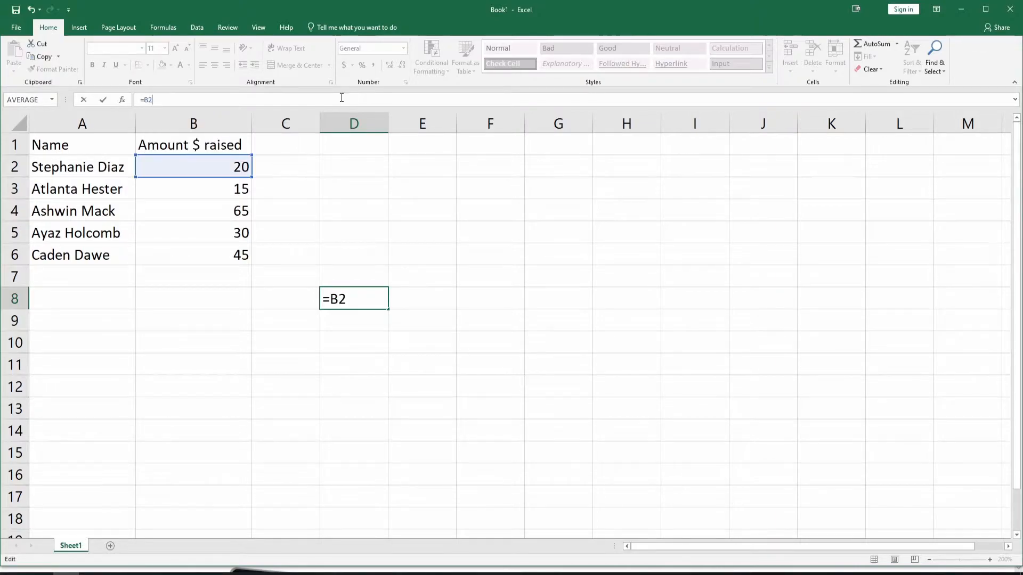
pyautogui.write('+c')
pyautogui.press('BackSpace')
pyautogui.write('C2')
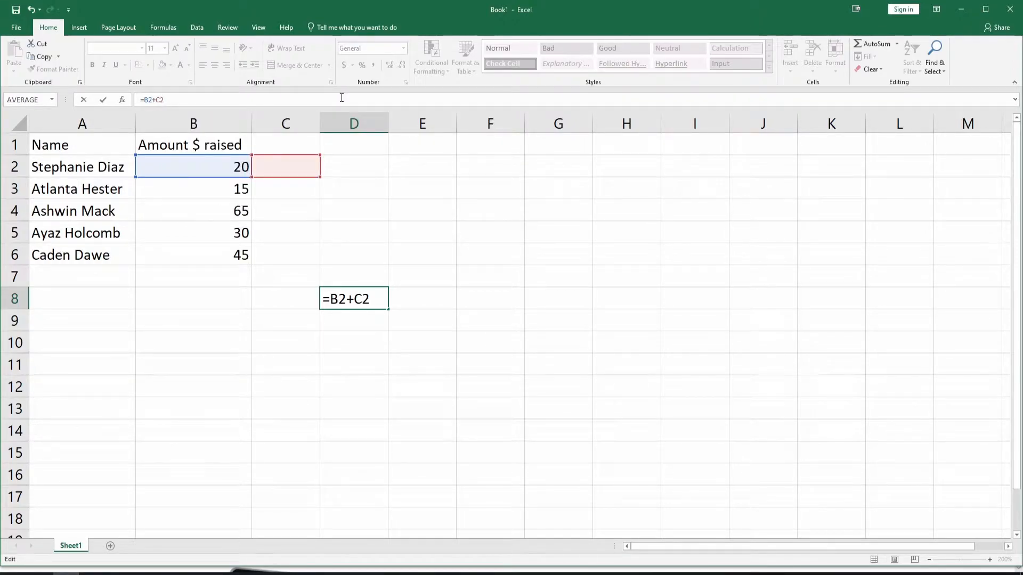
pyautogui.write('+d')
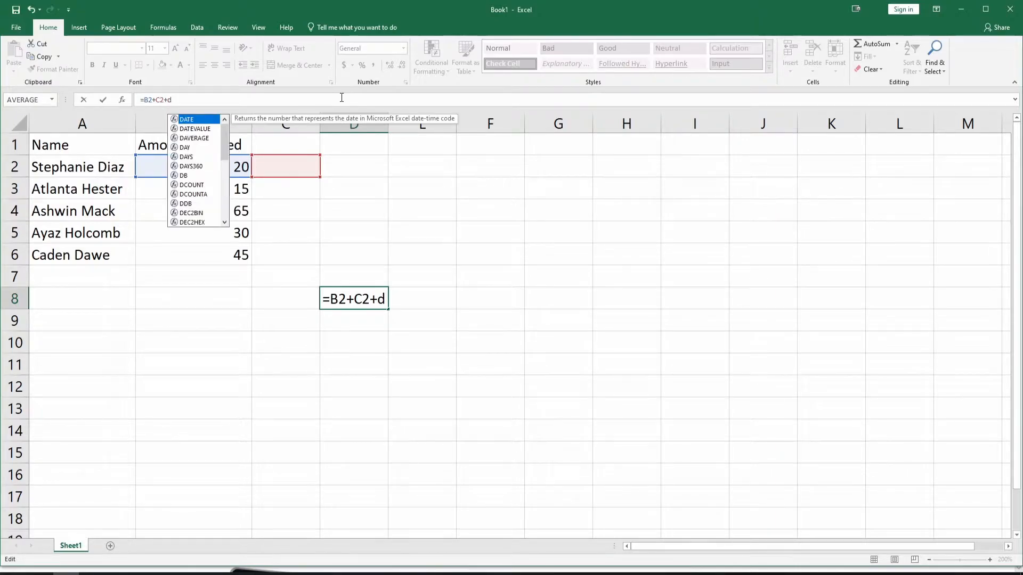
pyautogui.press('BackSpace')
pyautogui.press('BackSpace')
pyautogui.press('BackSpace')
pyautogui.press('BackSpace')
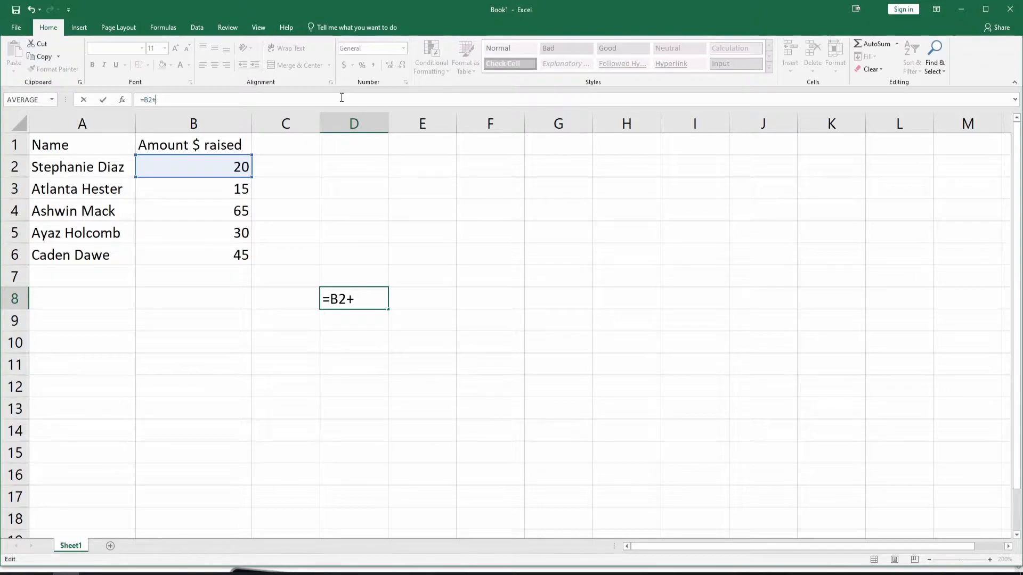
# Complete the formula in cell D8 as =B2+B3+B4+B5+B6 to add up all the amounts raised
pyautogui.write('b')
pyautogui.press('BackSpace')
pyautogui.write('B3+B4+B5+')
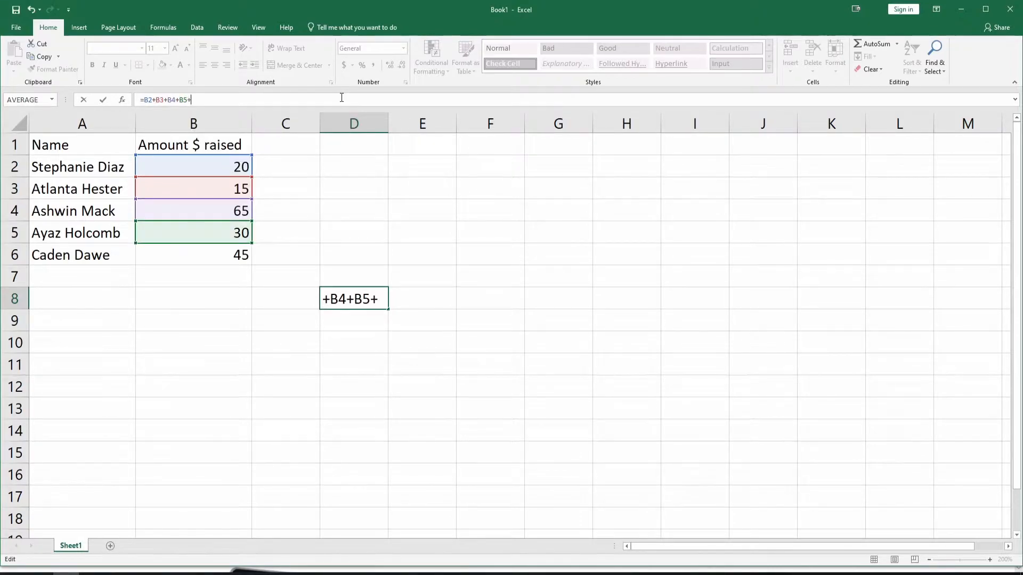
pyautogui.write('B6')
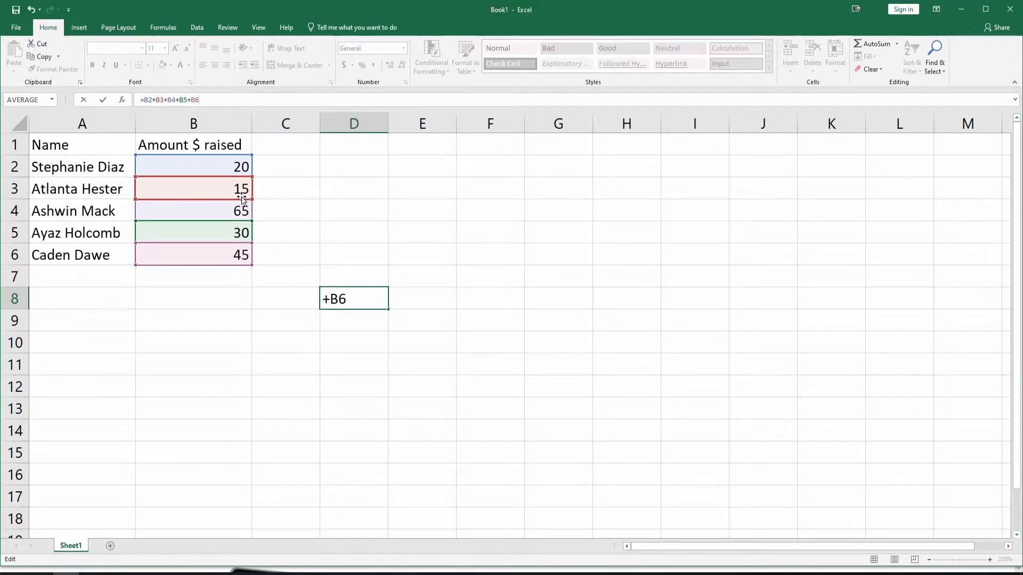
pyautogui.press('Return')
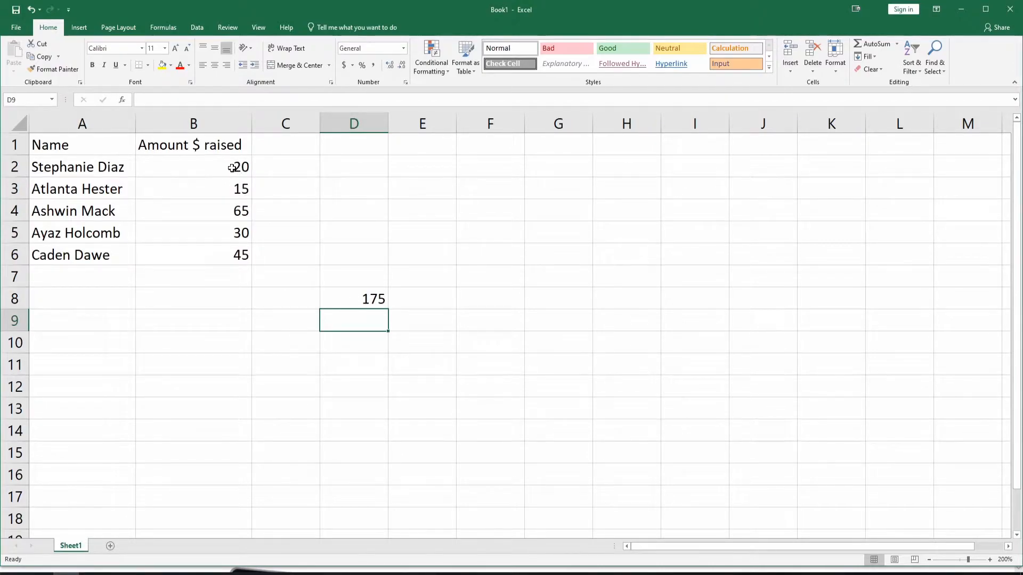
pyautogui.click(338, 298)
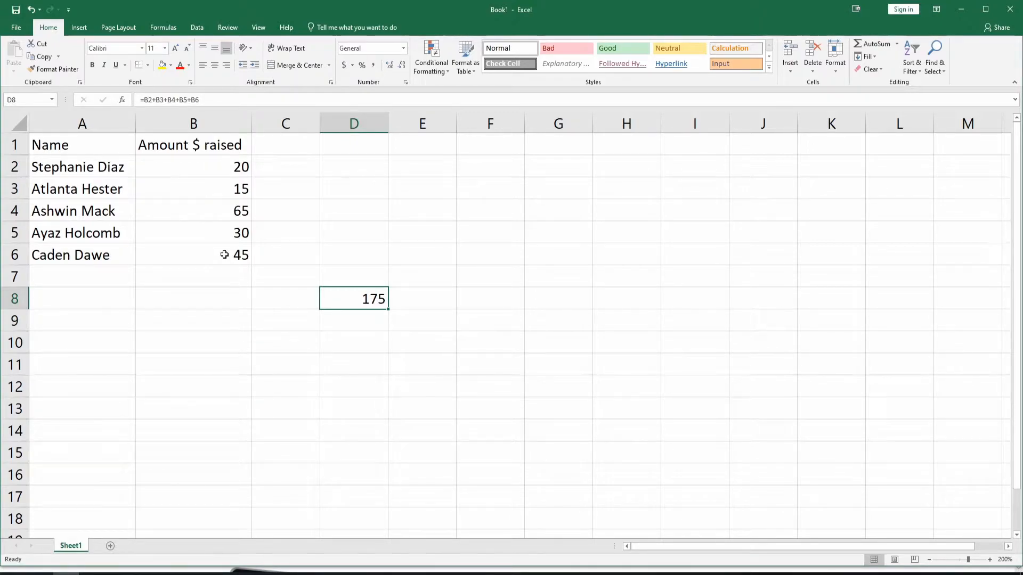
pyautogui.hotkey('ctrl', 'c')
pyautogui.press('alt')
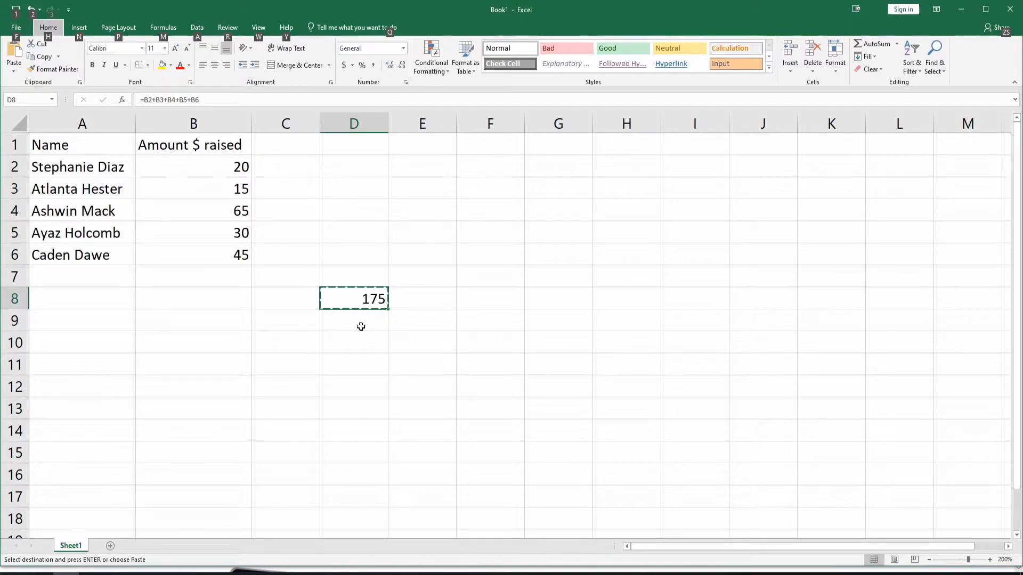
# Total the amounts raised in cell D9 with the formula =SUM(B2:B6) and reselect that cell
pyautogui.click(360, 325)
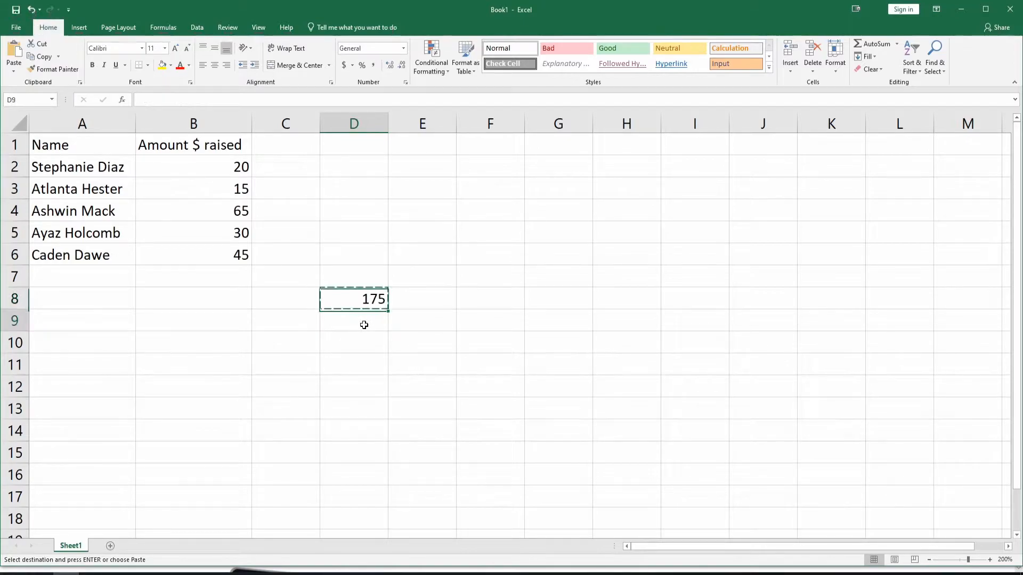
pyautogui.click(261, 99)
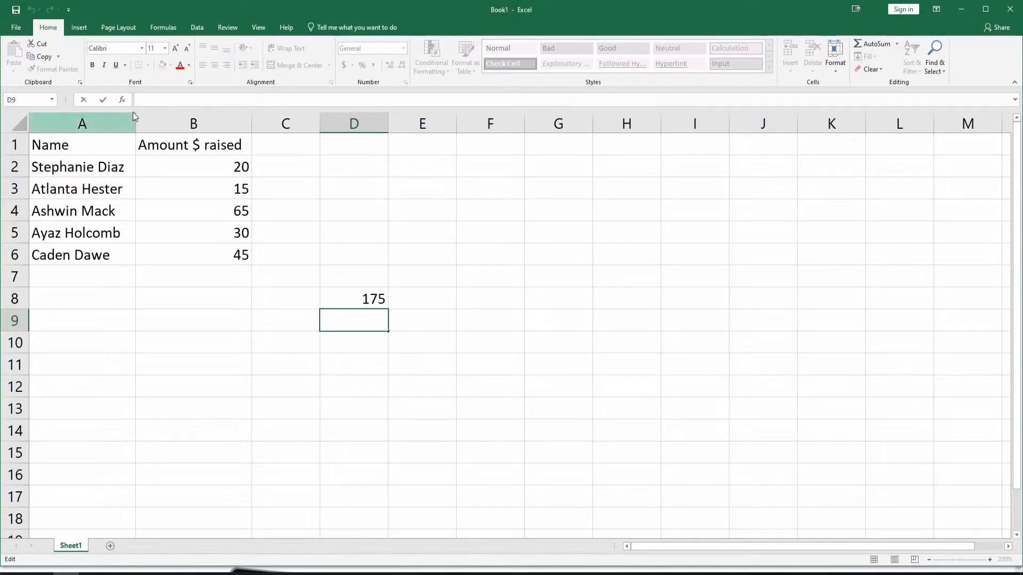
pyautogui.write('=')
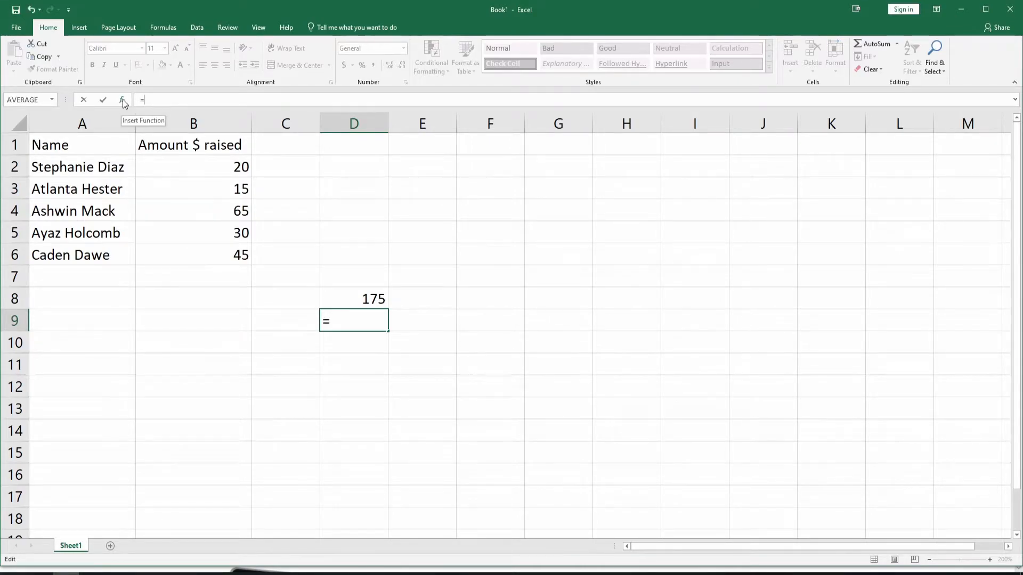
pyautogui.write('SUM')
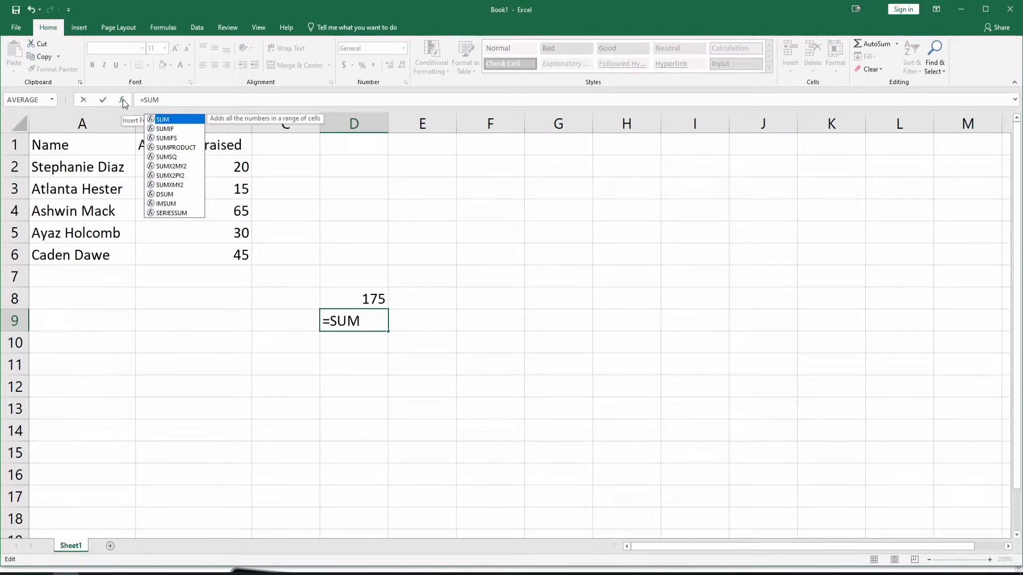
pyautogui.write('(')
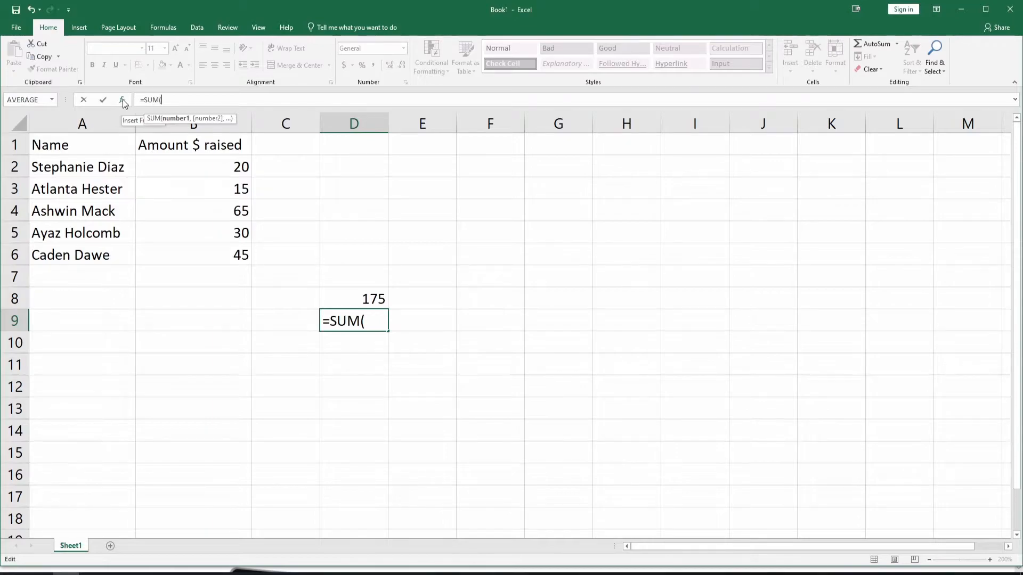
pyautogui.write('b2')
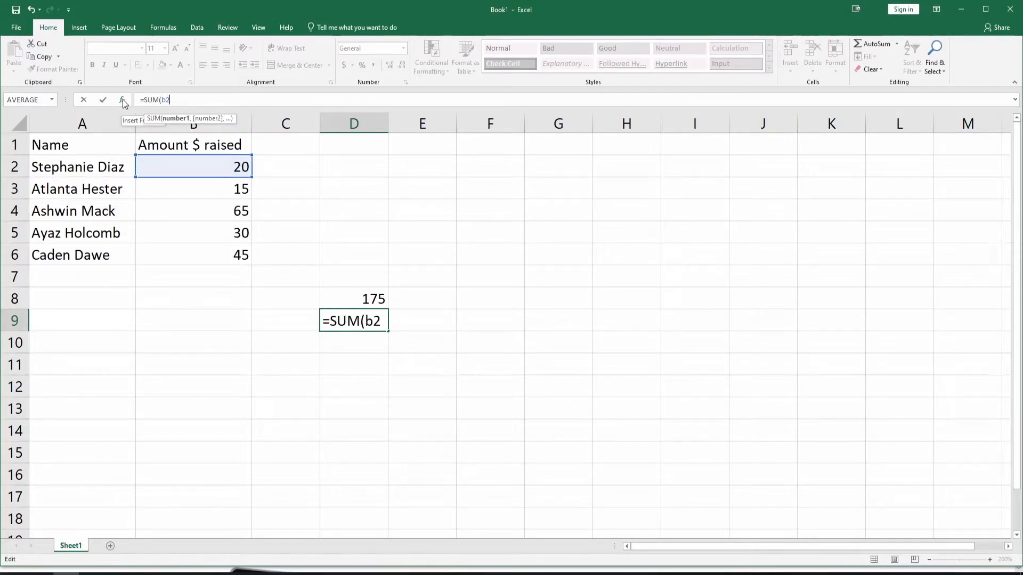
pyautogui.write(':b6')
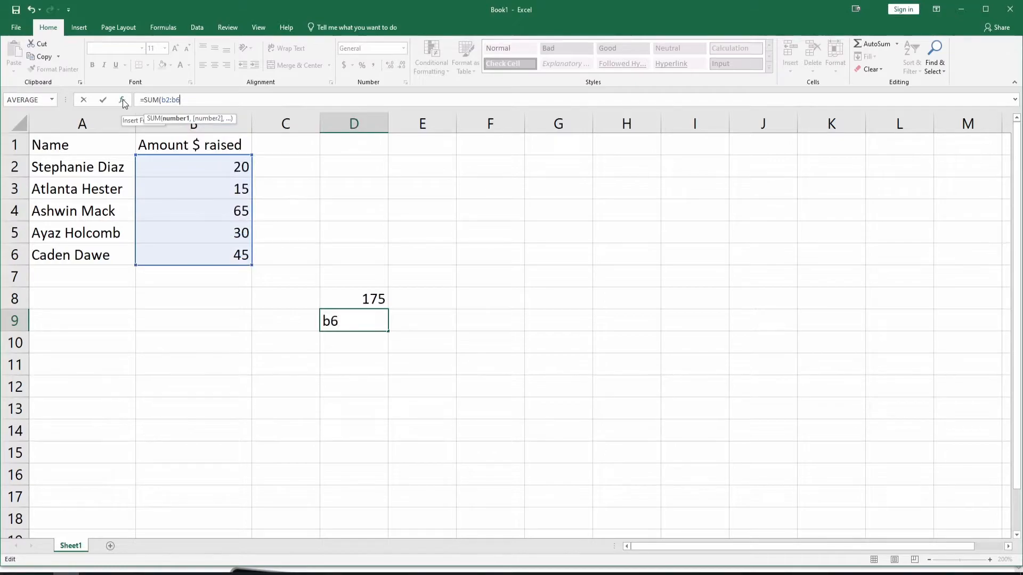
pyautogui.write(')')
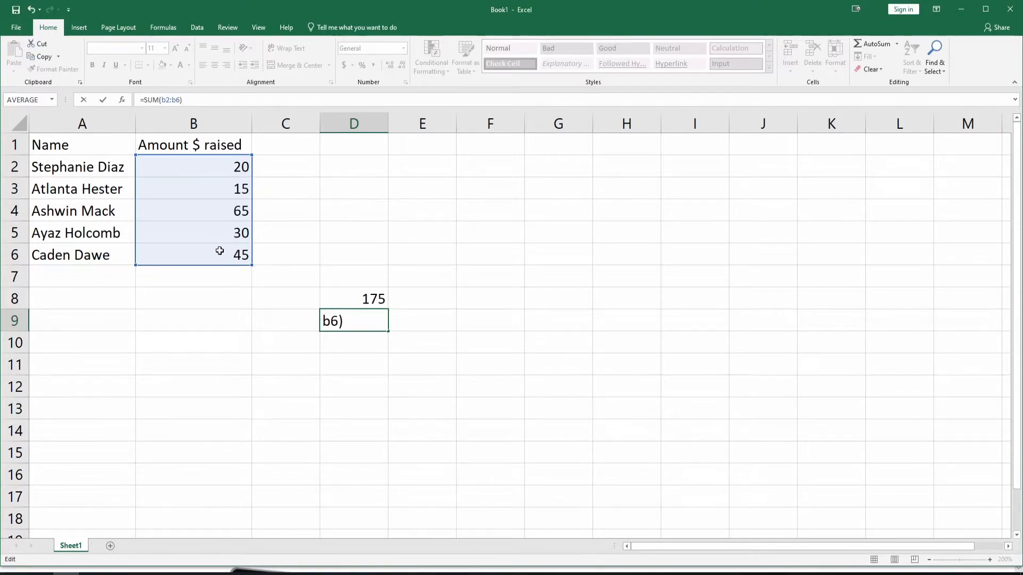
pyautogui.press('Return')
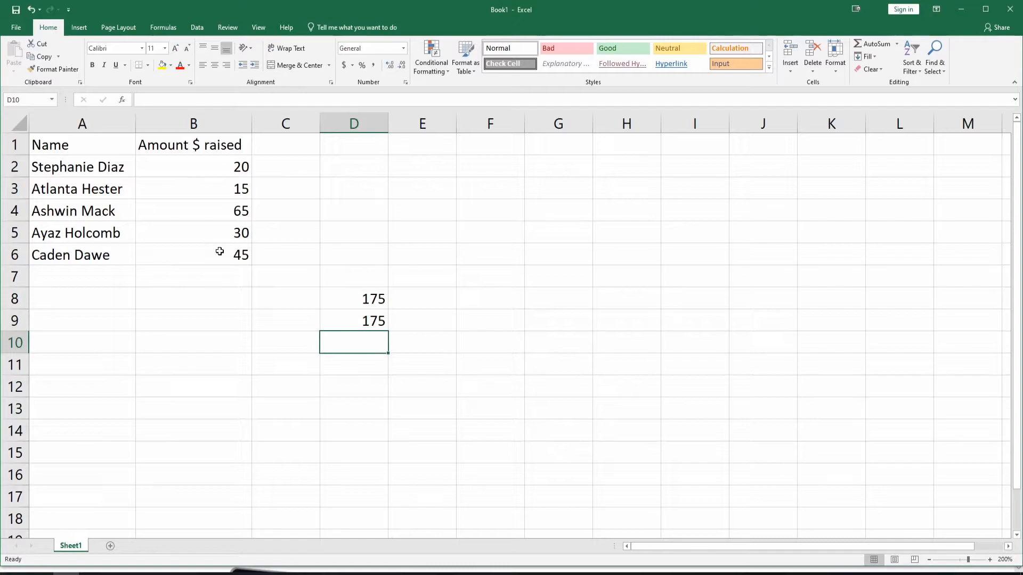
pyautogui.press('Up')
pyautogui.press('alt')
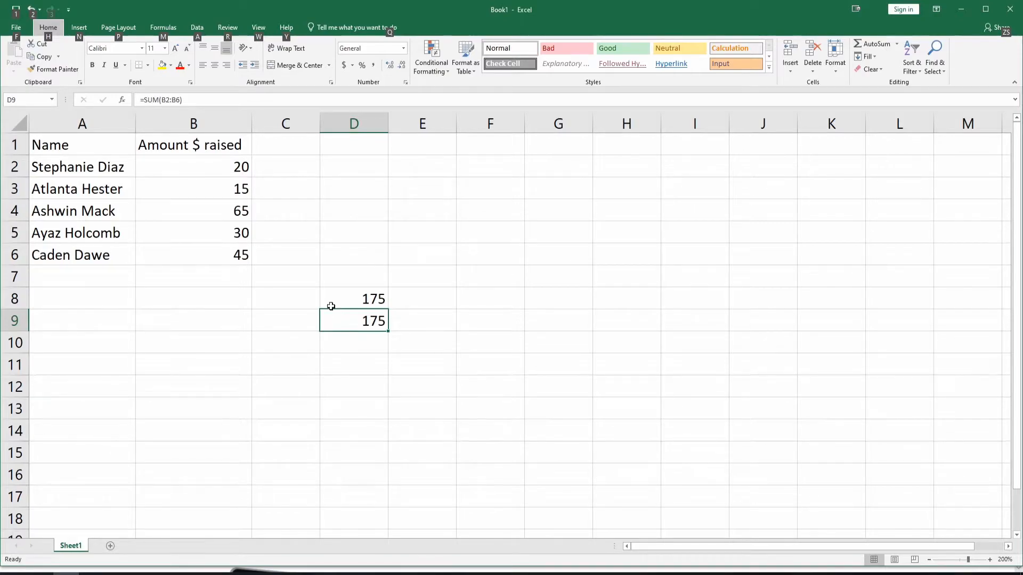
# Re-enter the range in cell D9's SUM formula by picking cells B2 to B6, giving =SUM(B2:B6)
pyautogui.click(189, 99)
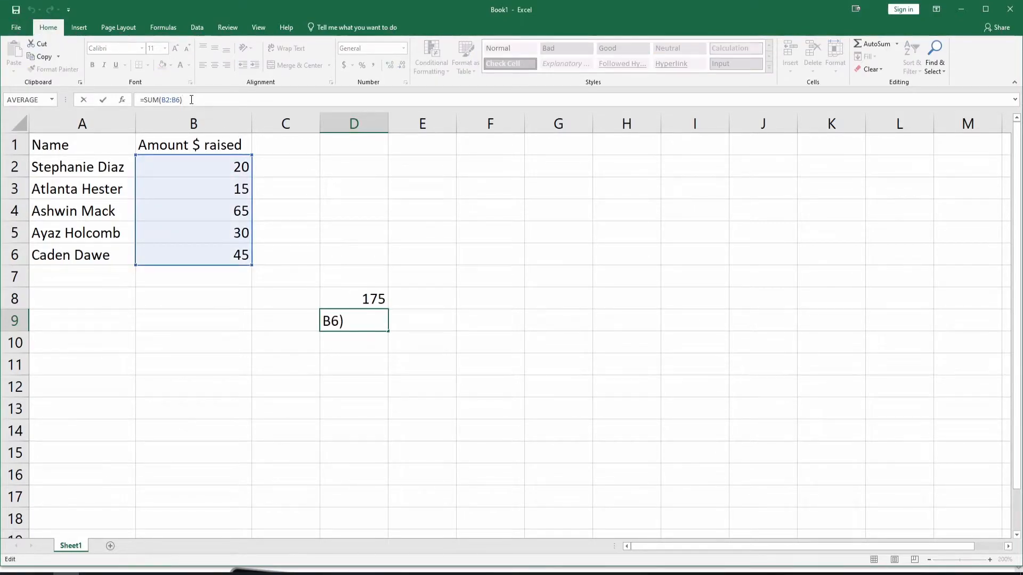
pyautogui.press('BackSpace')
pyautogui.press('BackSpace')
pyautogui.press('BackSpace')
pyautogui.press('BackSpace')
pyautogui.press('BackSpace')
pyautogui.press('BackSpace')
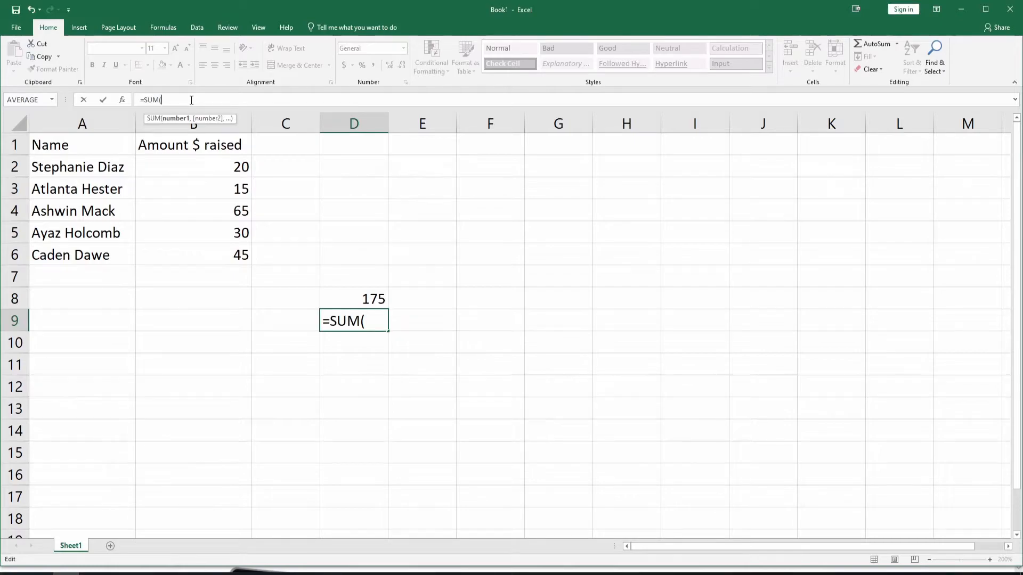
pyautogui.click(207, 170)
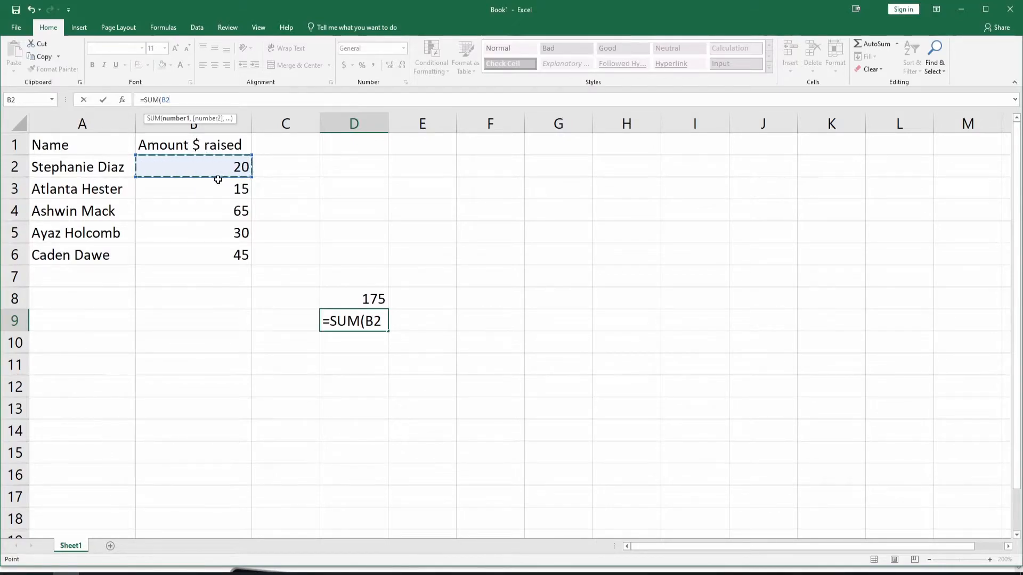
pyautogui.keyDown('shift'); pyautogui.click(205, 259); pyautogui.keyUp('shift')
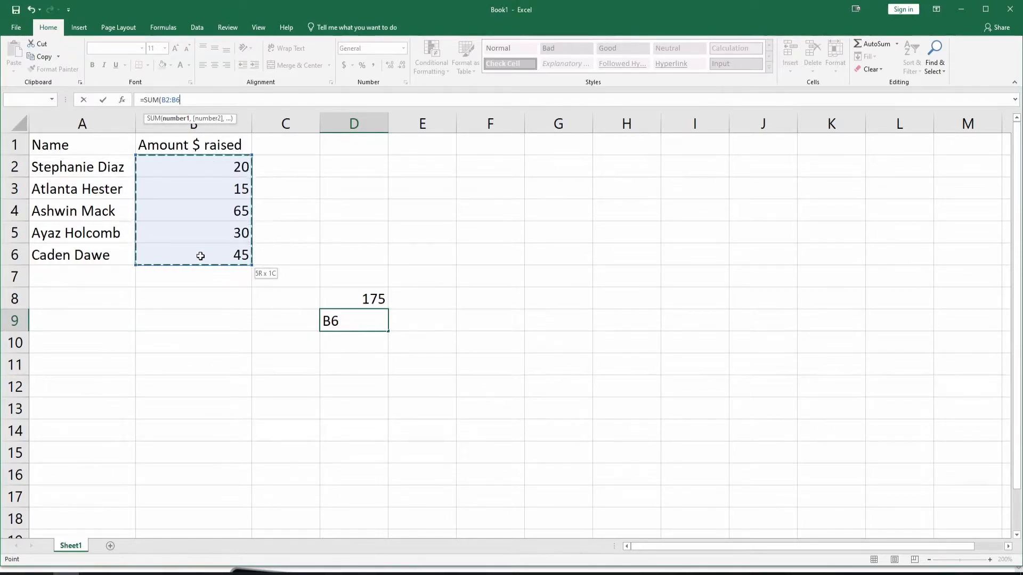
pyautogui.write(')')
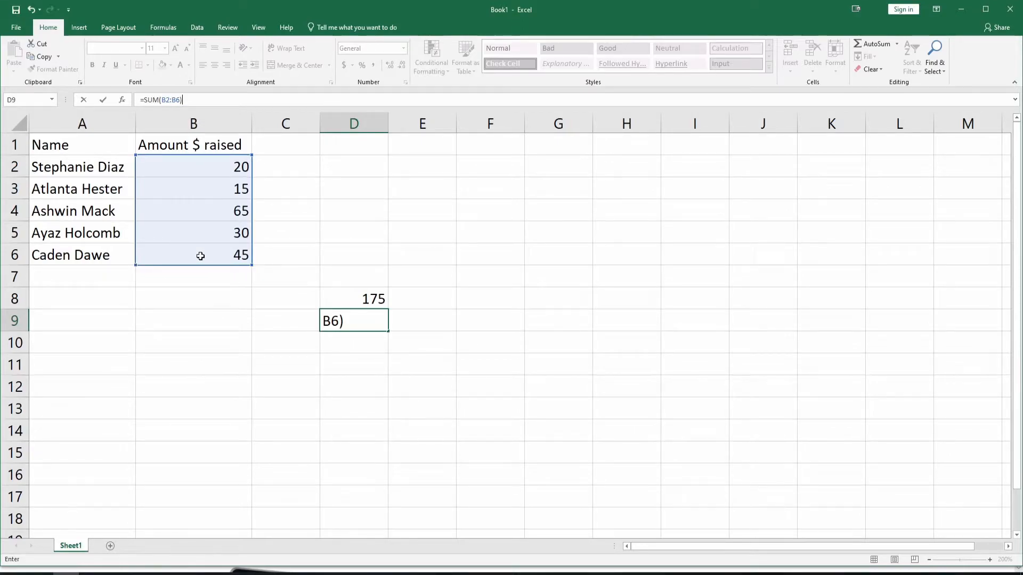
pyautogui.press('Return')
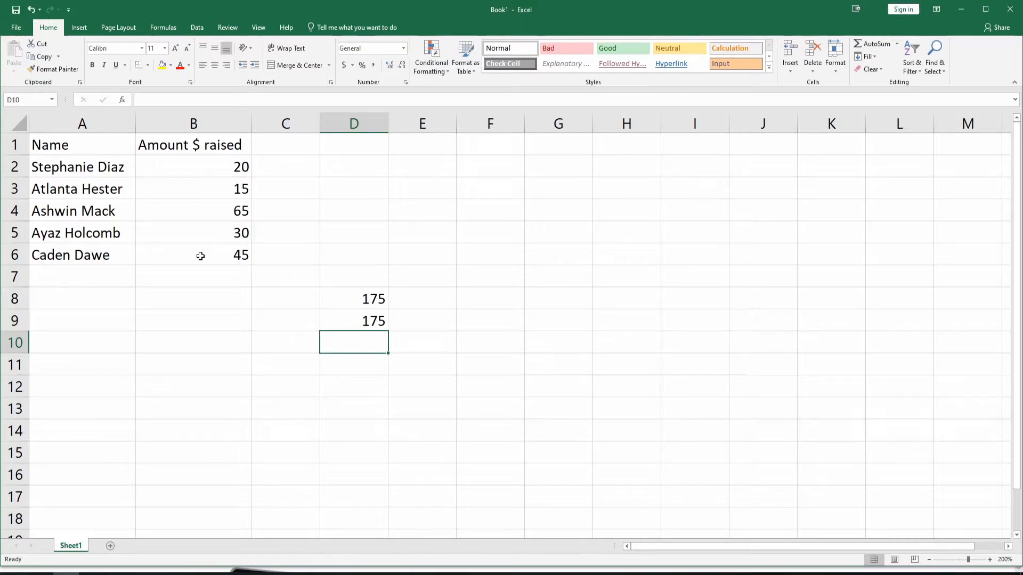
# Use AutoSum on the amounts in B2:B6 to place their total in cell B7
pyautogui.click(200, 256)
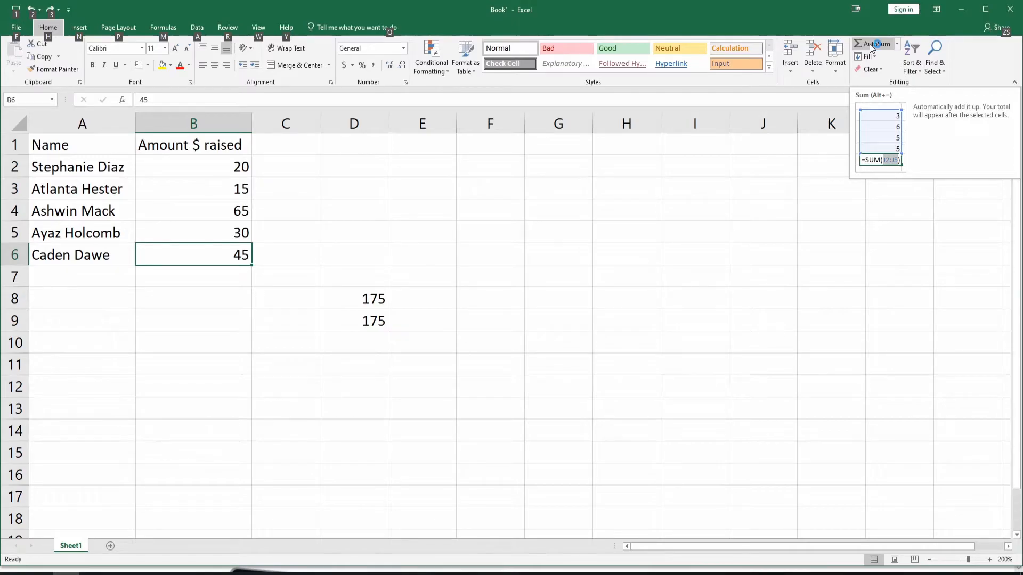
pyautogui.click(269, 191)
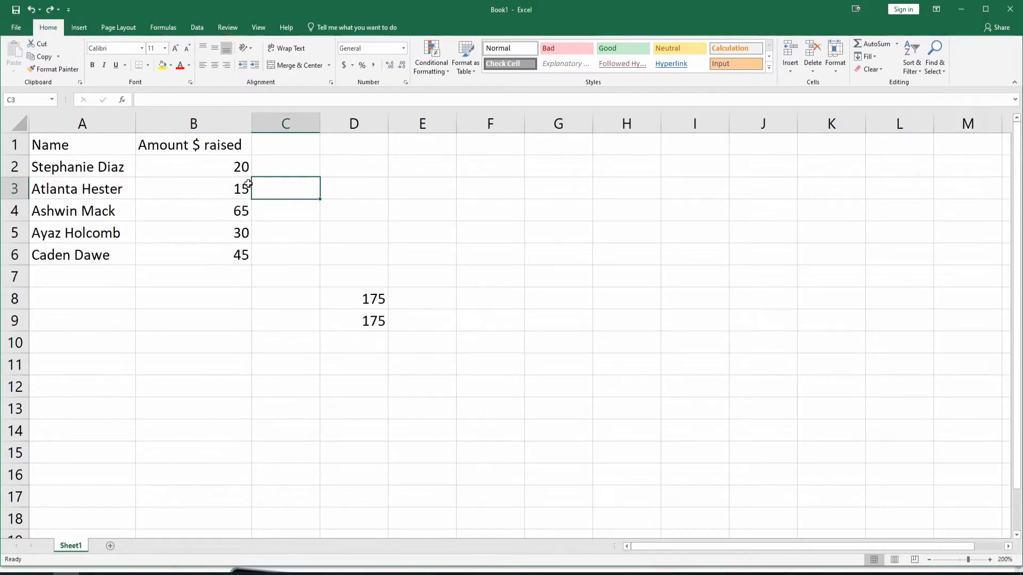
pyautogui.click(213, 164)
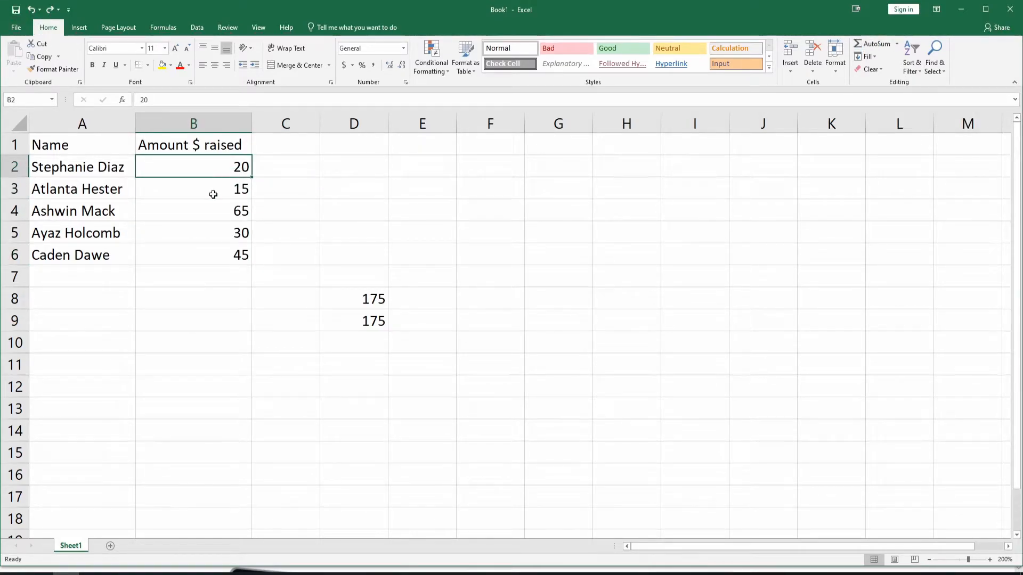
pyautogui.keyDown('shift'); pyautogui.click(200, 254); pyautogui.keyUp('shift')
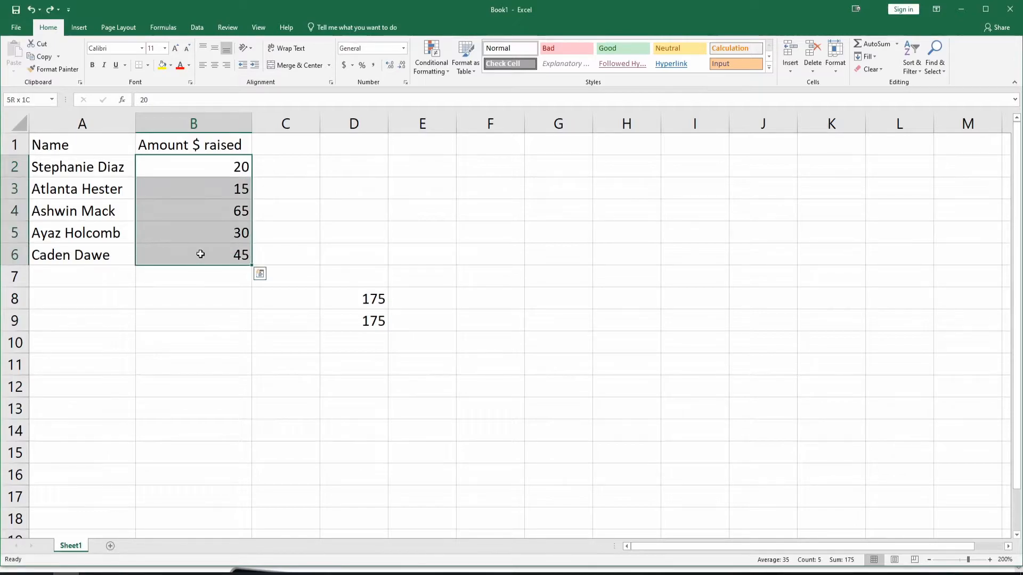
pyautogui.click(206, 360)
pyautogui.click(219, 169)
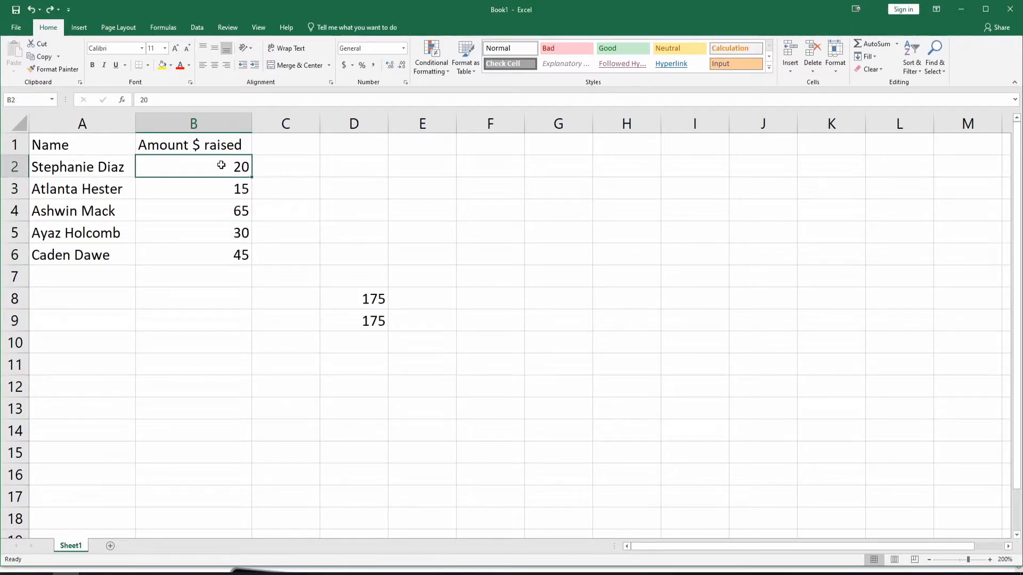
pyautogui.moveTo(224, 169); pyautogui.dragTo(216, 254)
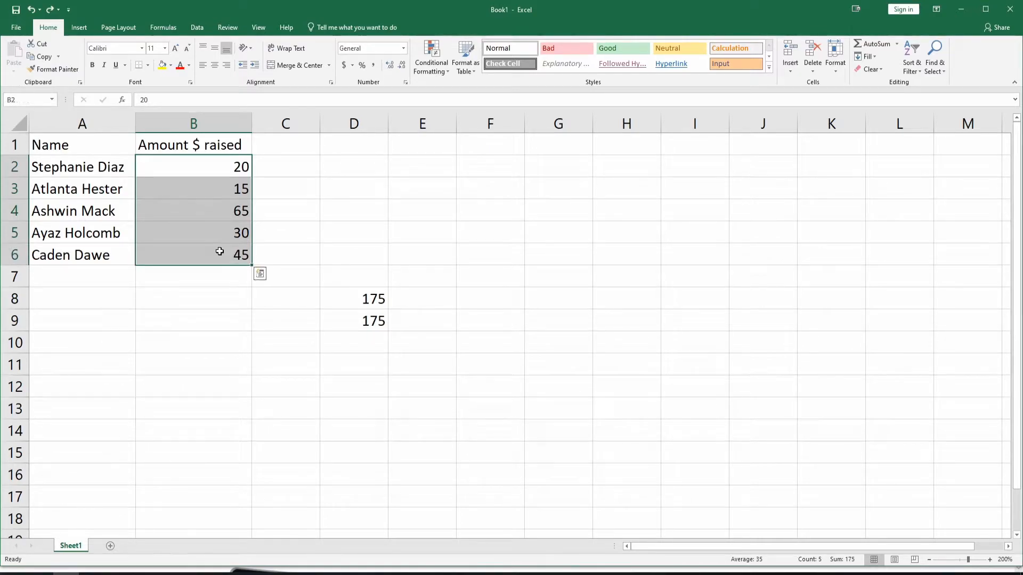
pyautogui.click(874, 44)
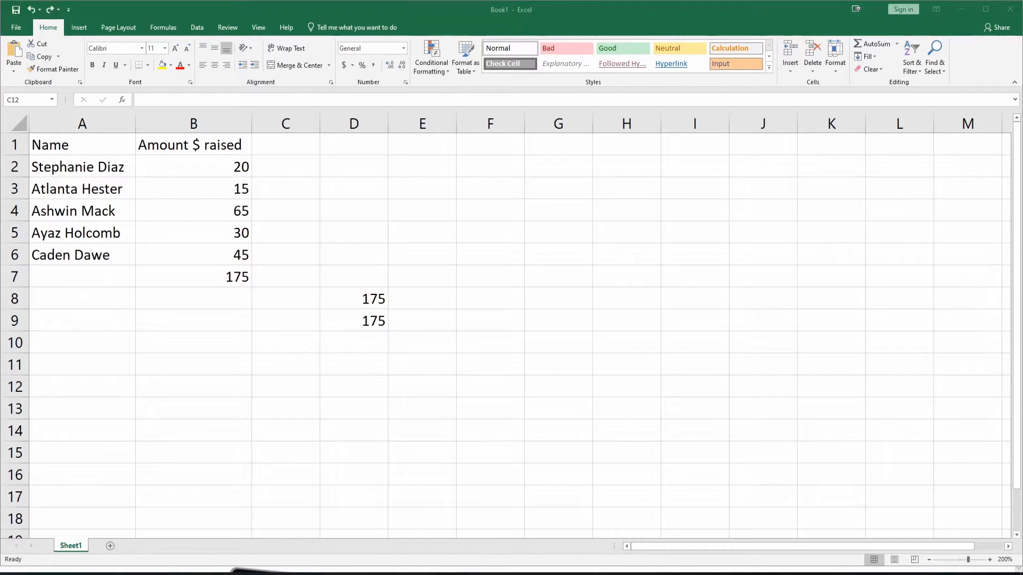
# Insert the SUM function in cell C12 through the function dialog, with B2:B6 as its first argument
pyautogui.click(898, 45)
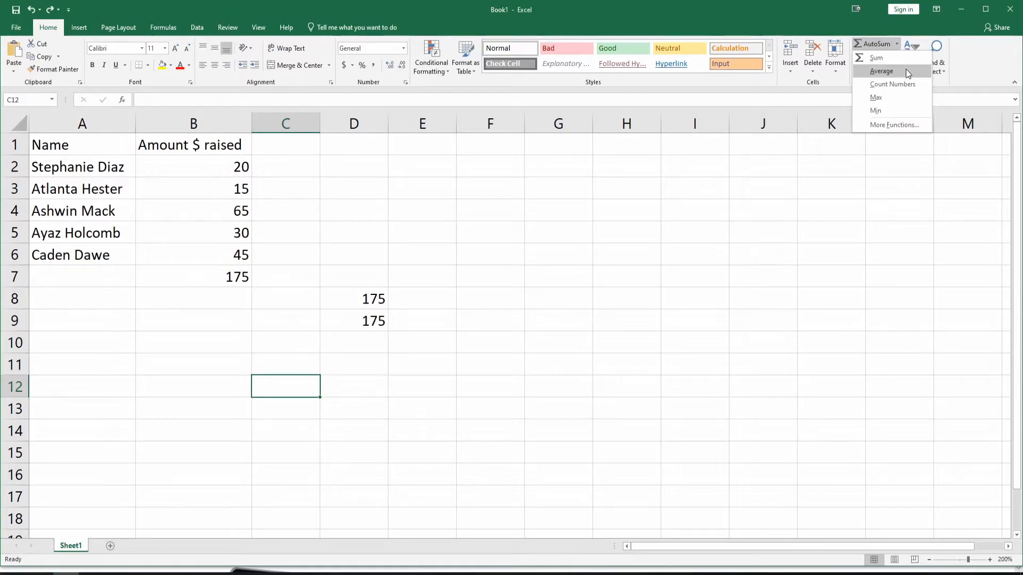
pyautogui.click(906, 127)
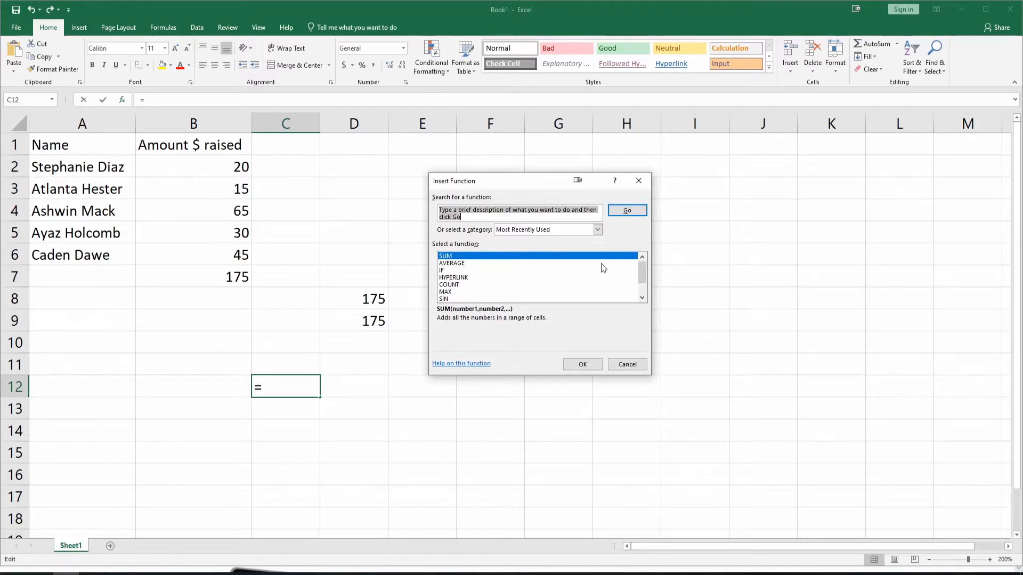
pyautogui.click(461, 258)
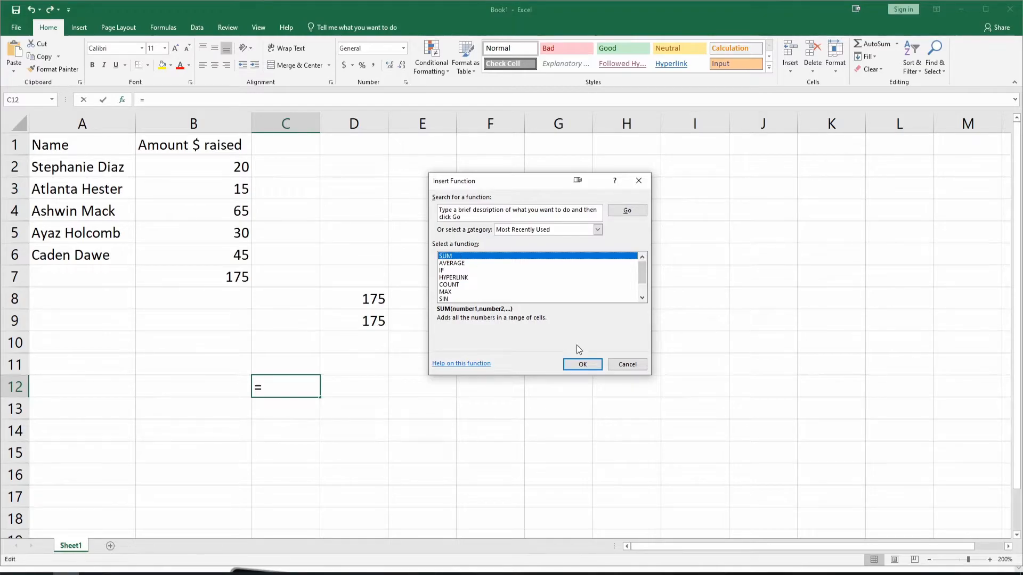
pyautogui.click(583, 364)
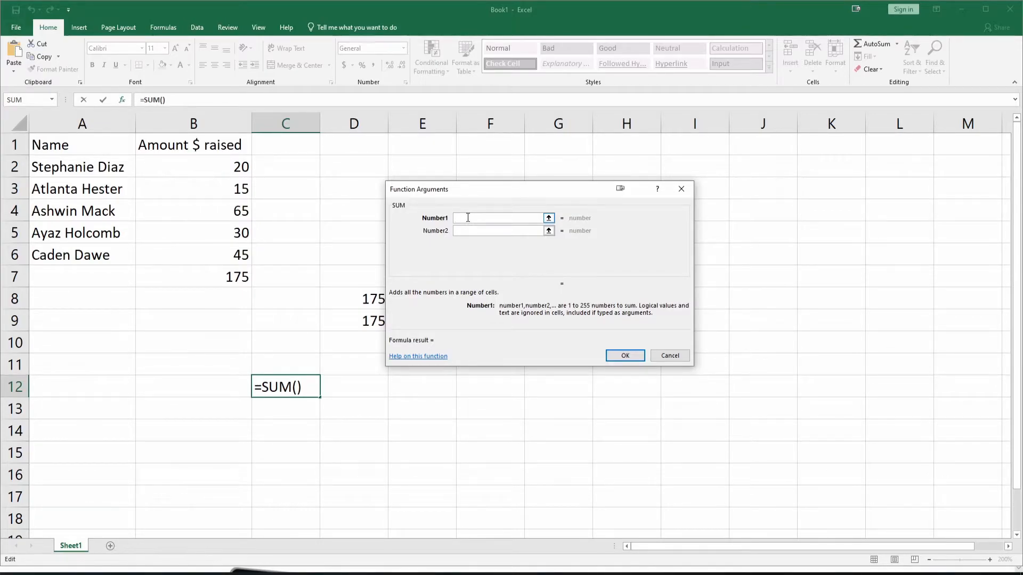
pyautogui.write('b2:')
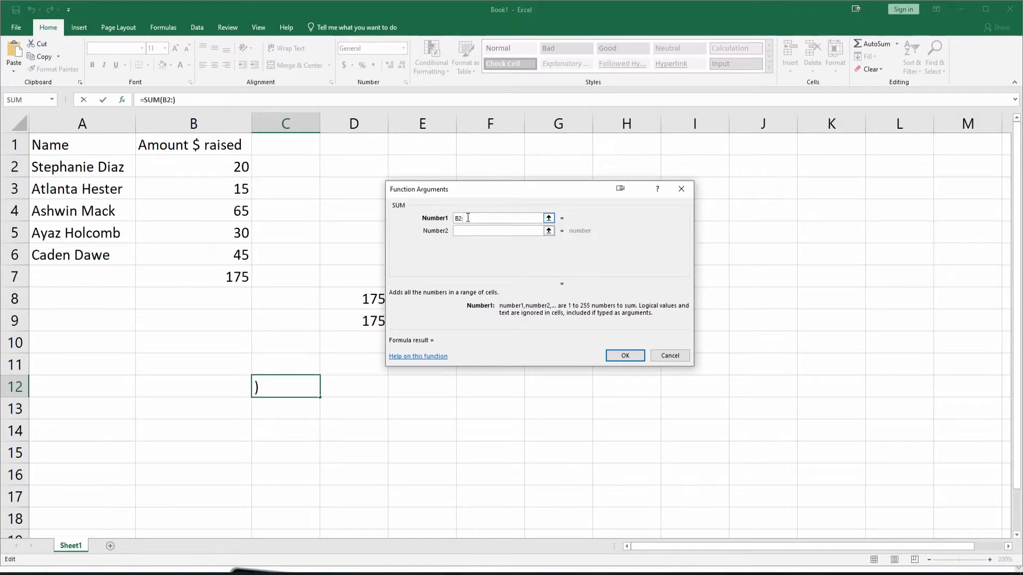
pyautogui.write('B6')
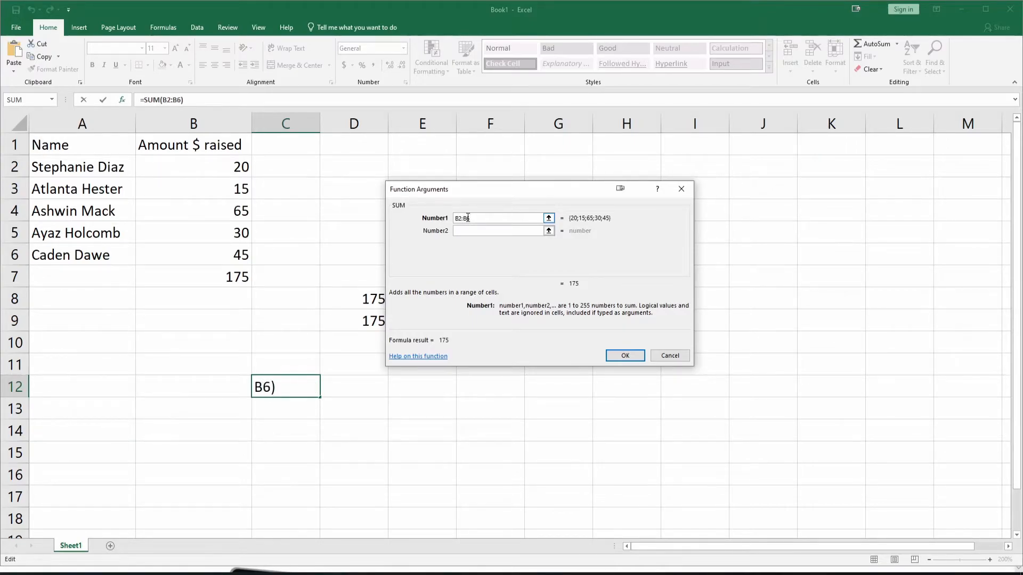
pyautogui.click(612, 354)
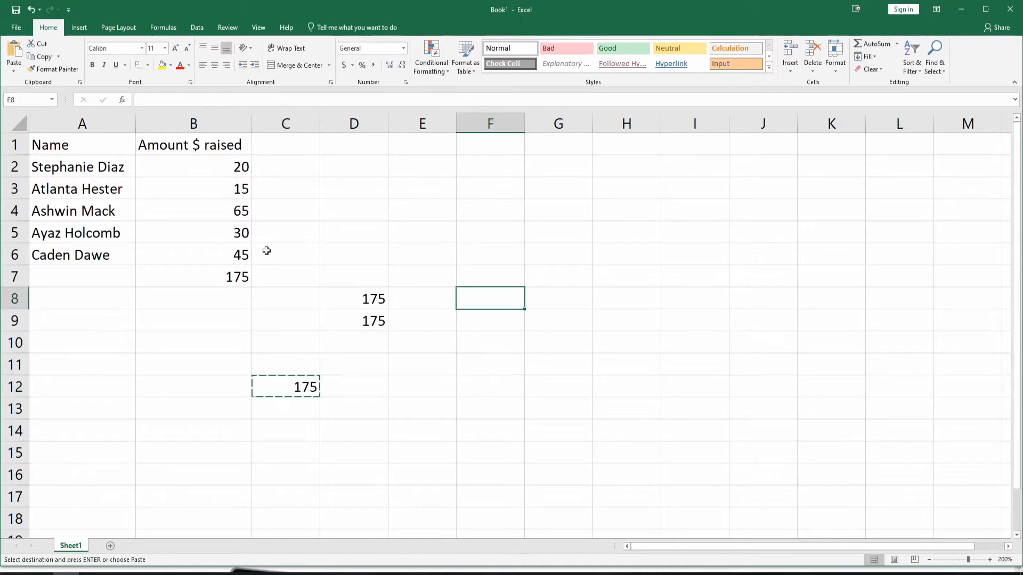
# Clear the total in cell B7 directly beneath the amounts raised
pyautogui.press('alt')
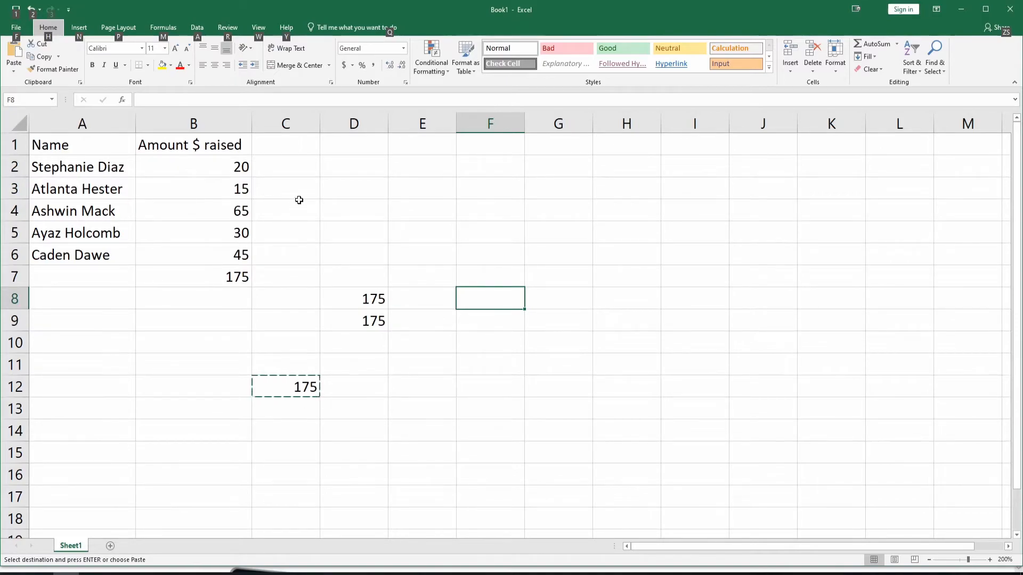
pyautogui.press('h')
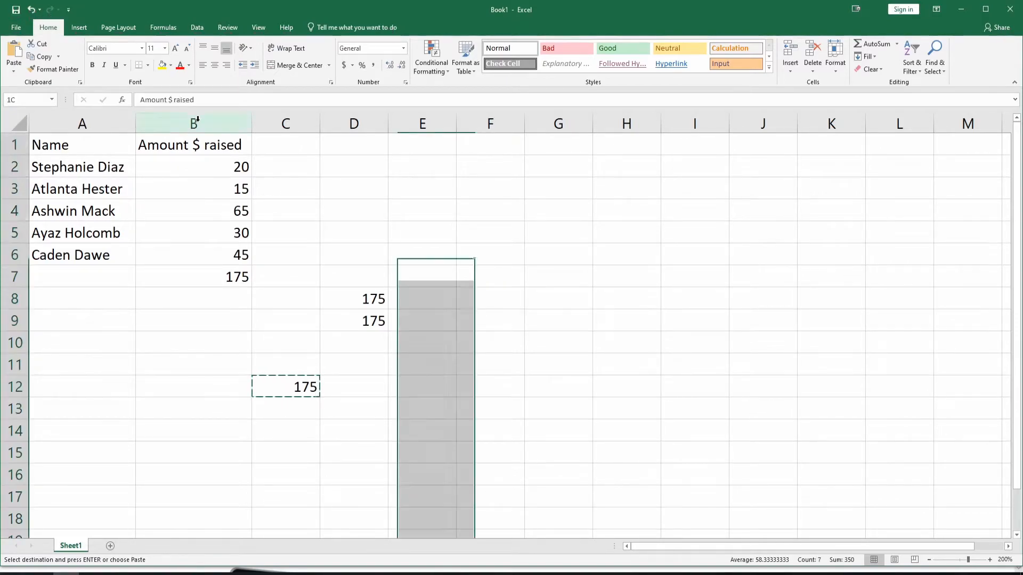
pyautogui.click(197, 119)
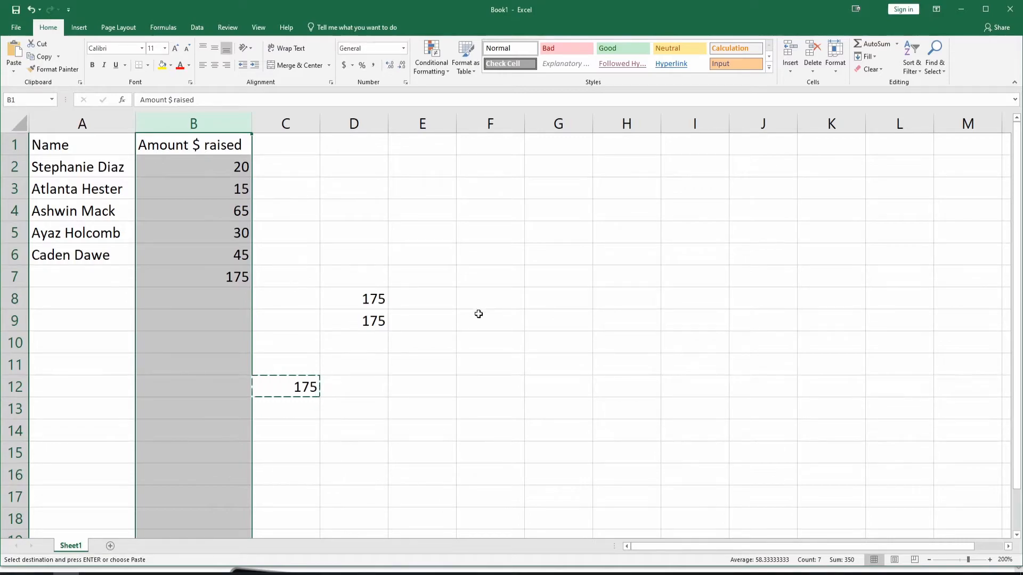
pyautogui.click(211, 276)
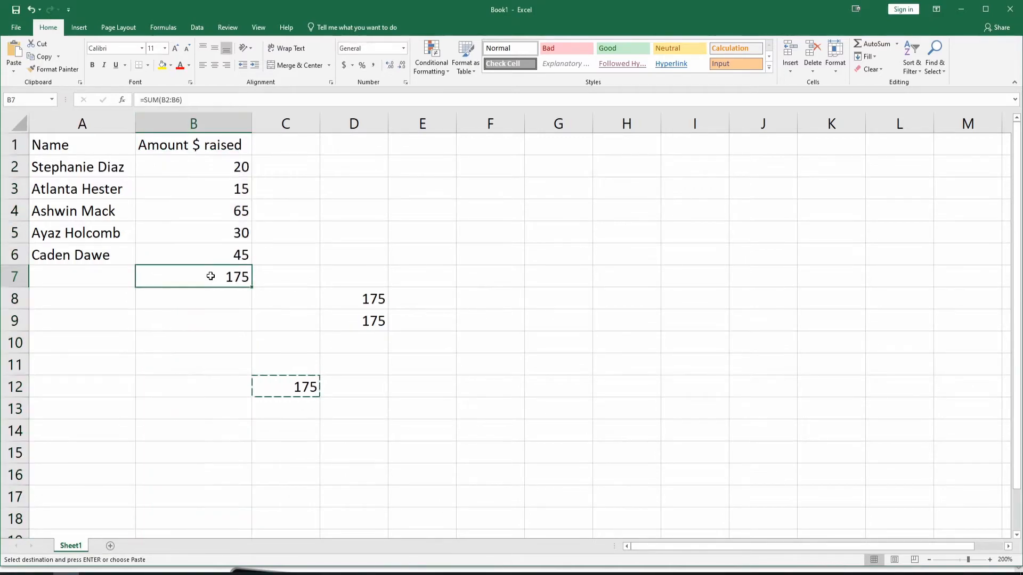
pyautogui.press('Delete')
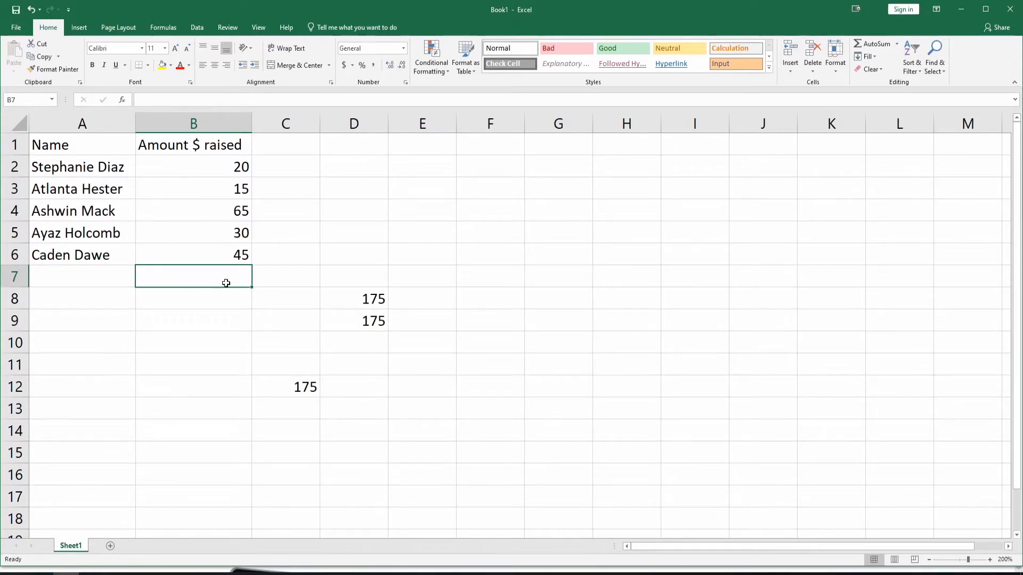
# Select the whole of column B to check the average, count and sum of its amounts
pyautogui.click(215, 119)
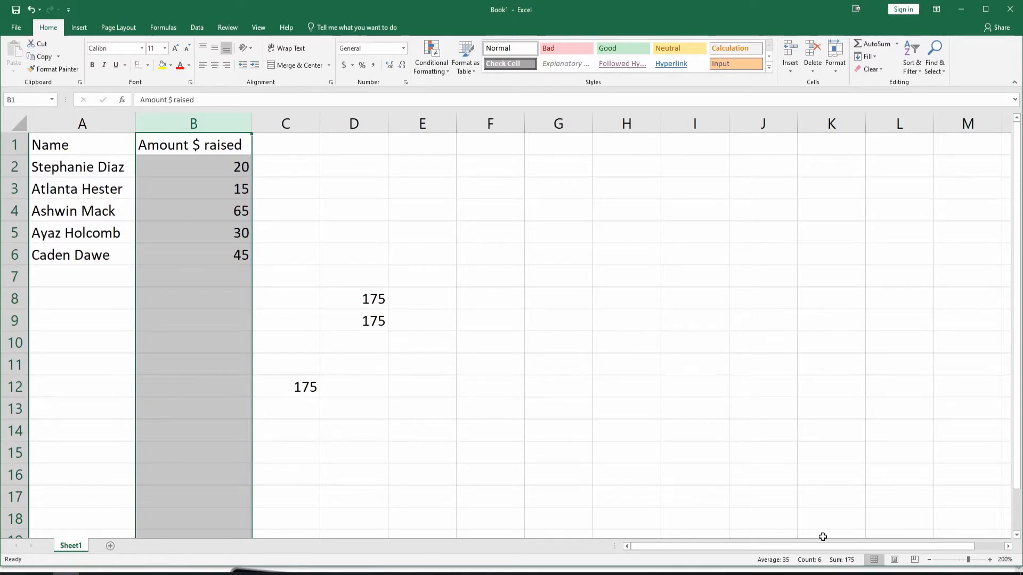
pyautogui.hotkey('ctrl', 'c')
pyautogui.click(354, 299)
pyautogui.press('alt')
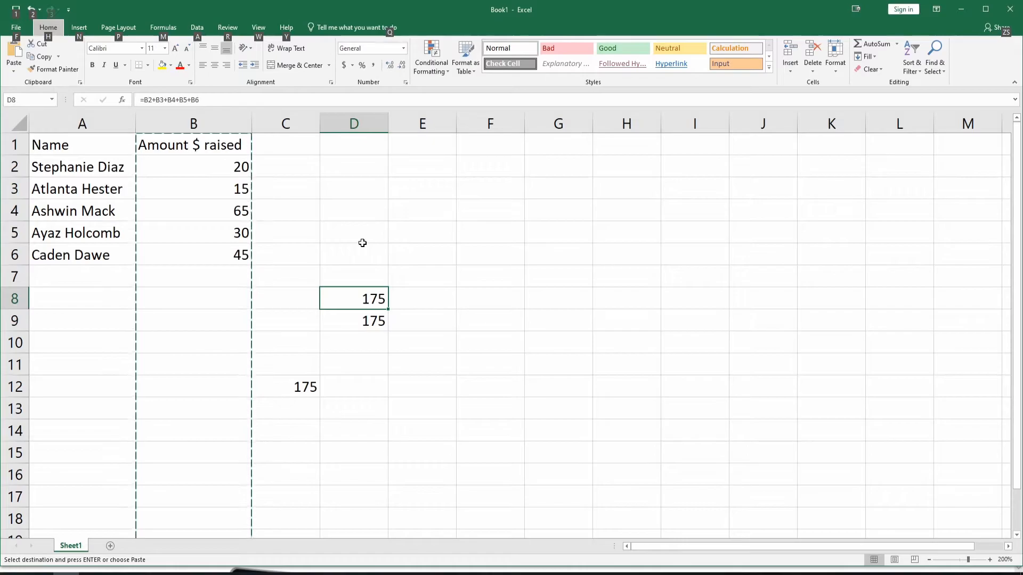
pyautogui.click(207, 226)
# Make the Name heading in cell A1 bold and extend the bold formatting to all of row 1
pyautogui.click(76, 139)
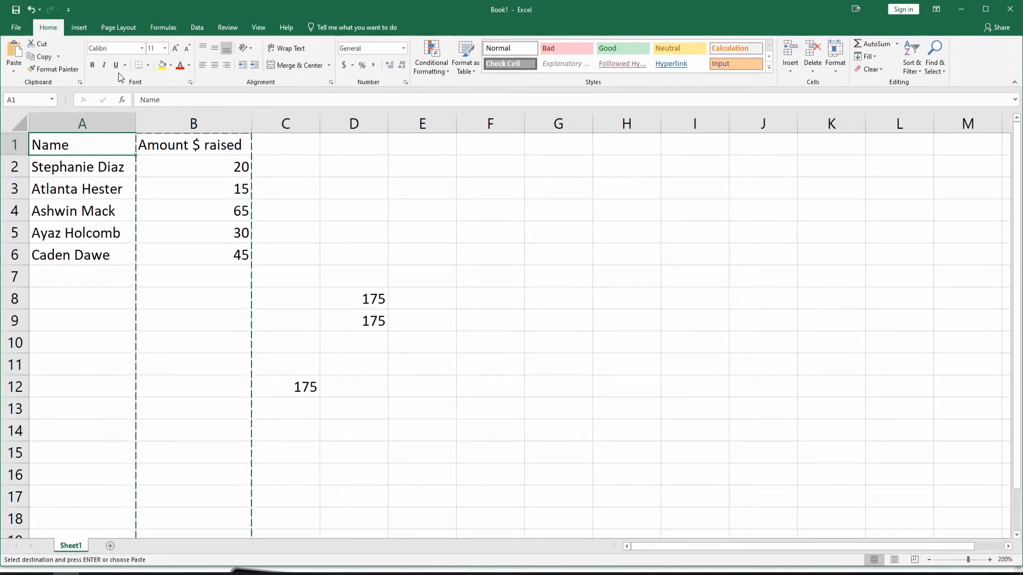
pyautogui.click(91, 65)
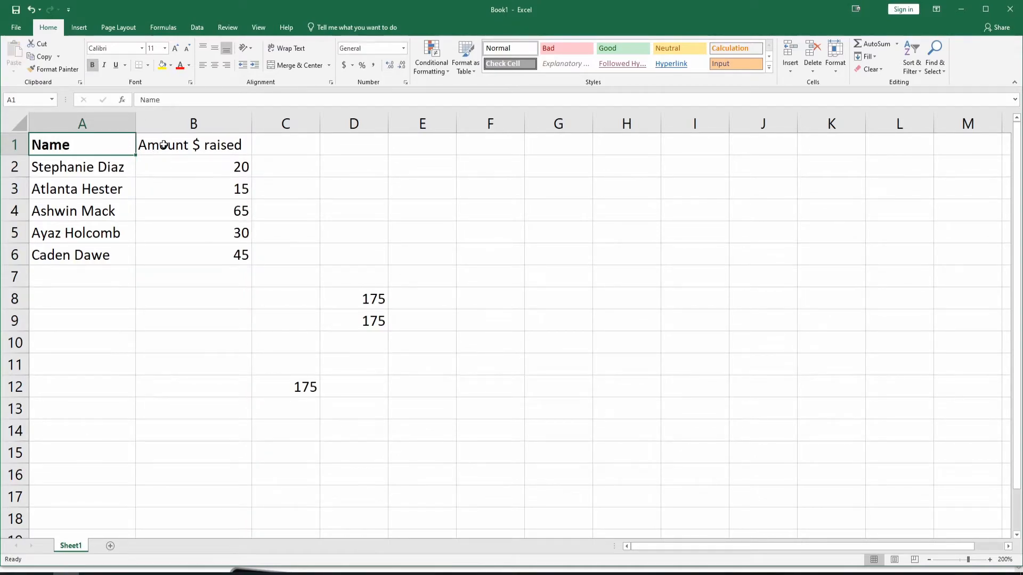
pyautogui.click(12, 144)
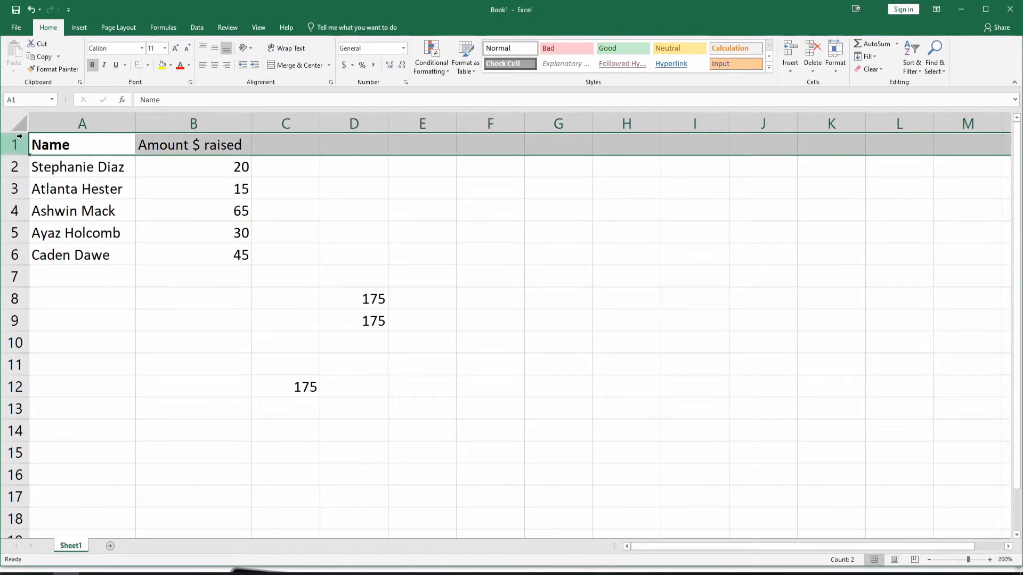
pyautogui.click(94, 65)
pyautogui.click(95, 65)
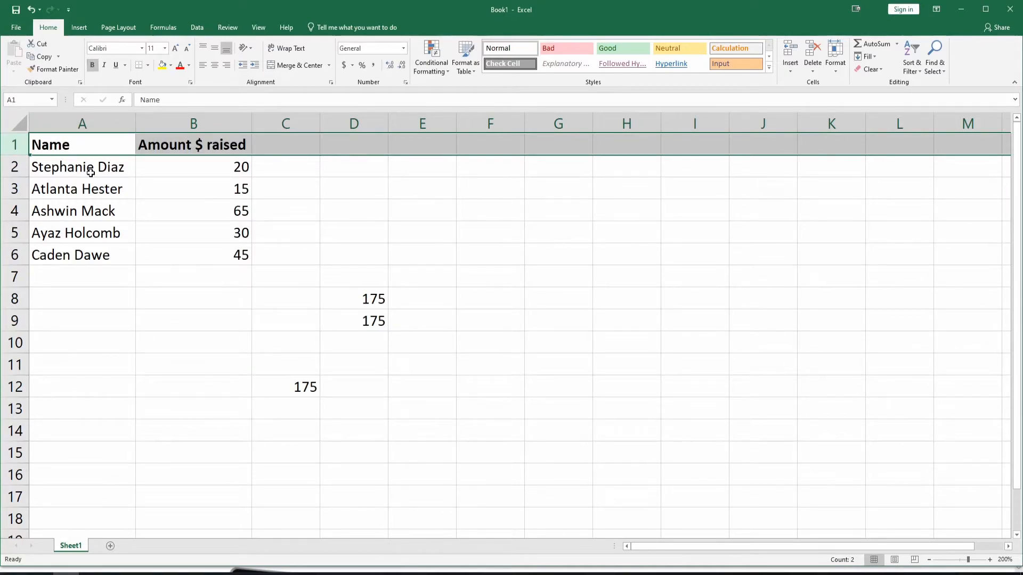
pyautogui.hotkey('ctrl', 'c')
pyautogui.press('alt')
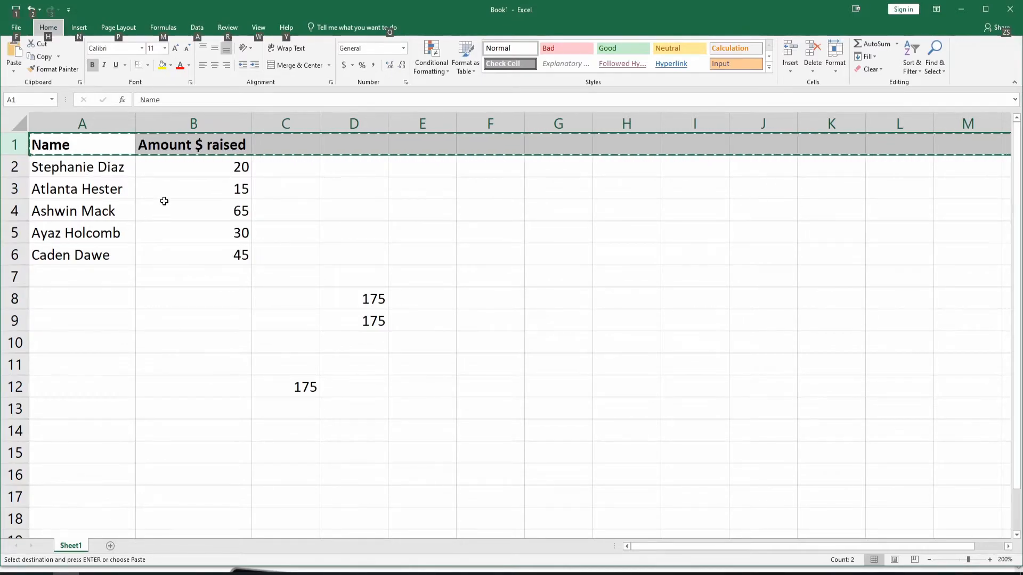
pyautogui.click(179, 118)
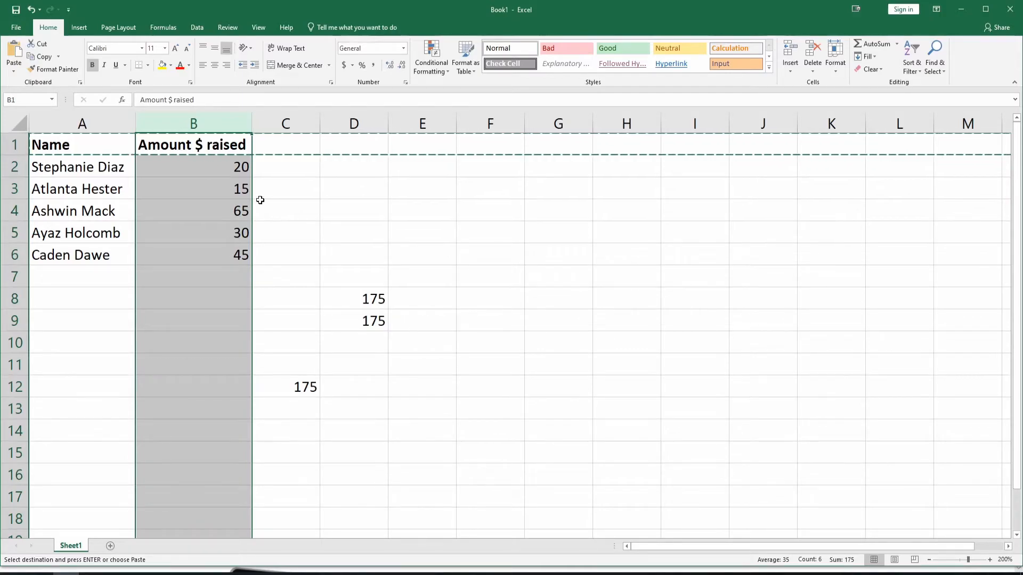
pyautogui.hotkey('ctrl', 'c')
pyautogui.press('alt')
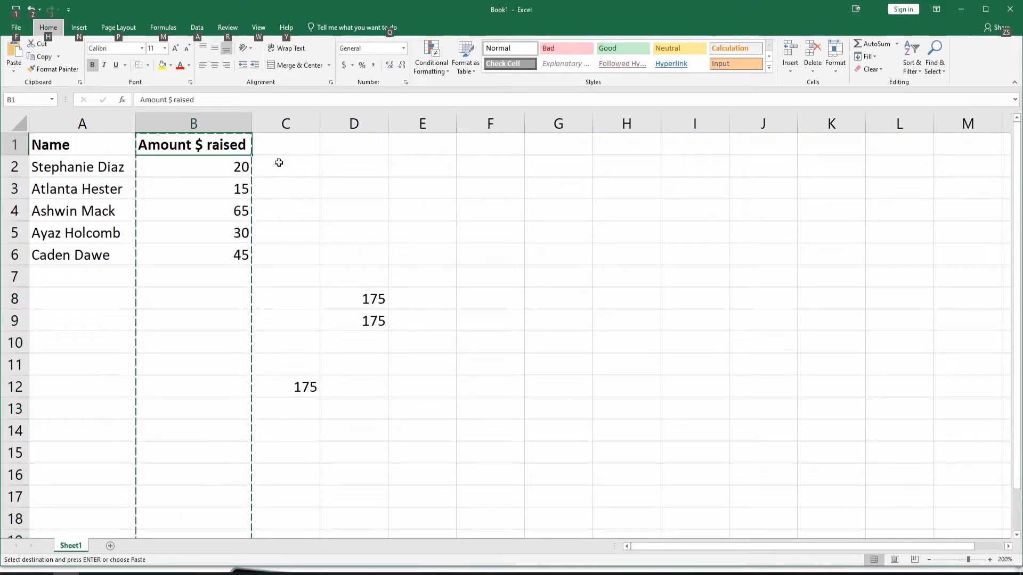
# Fill the amounts raised in cells B2:B6 with a light green background colour
pyautogui.click(217, 168)
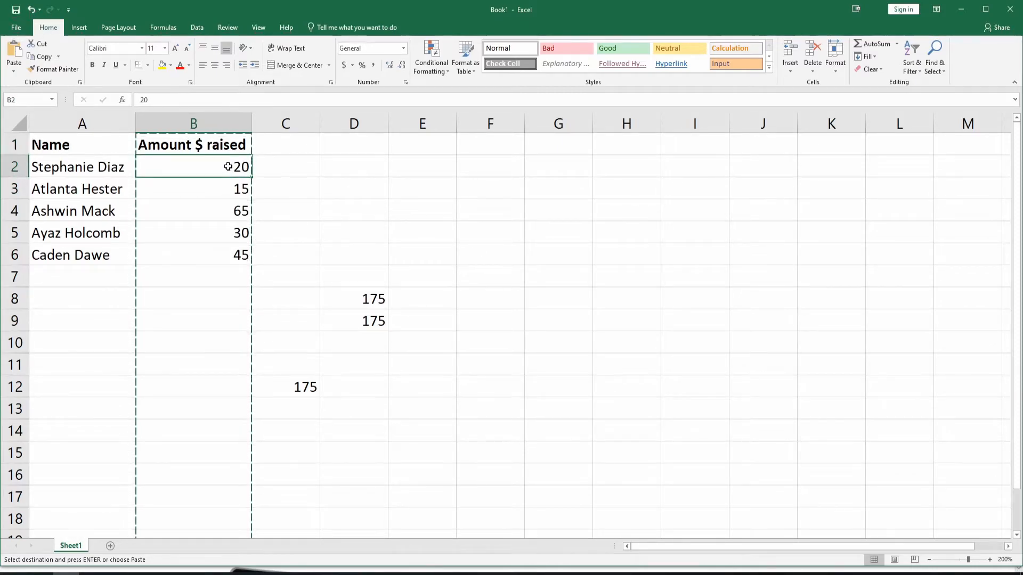
pyautogui.moveTo(228, 167); pyautogui.dragTo(233, 252)
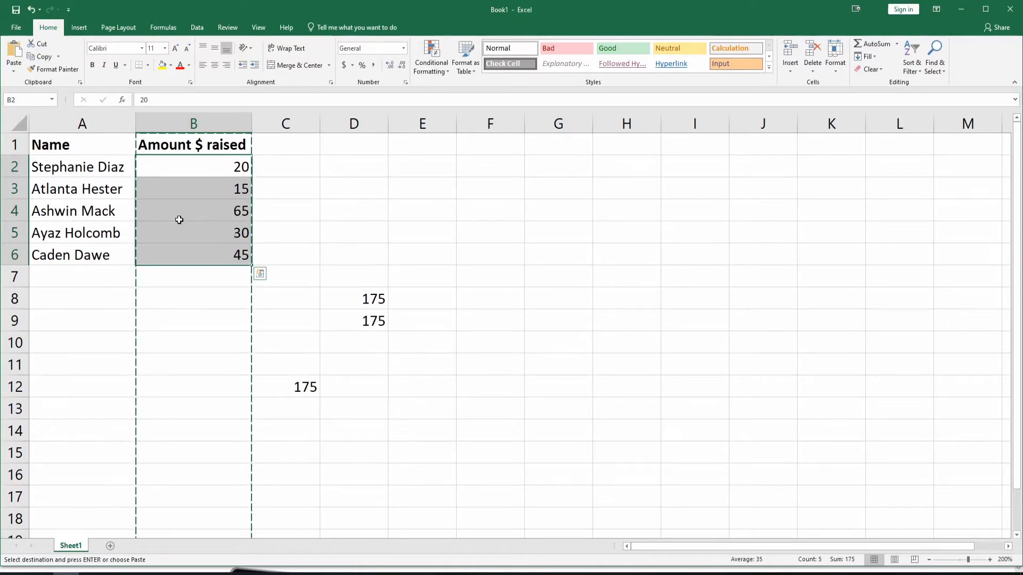
pyautogui.click(171, 66)
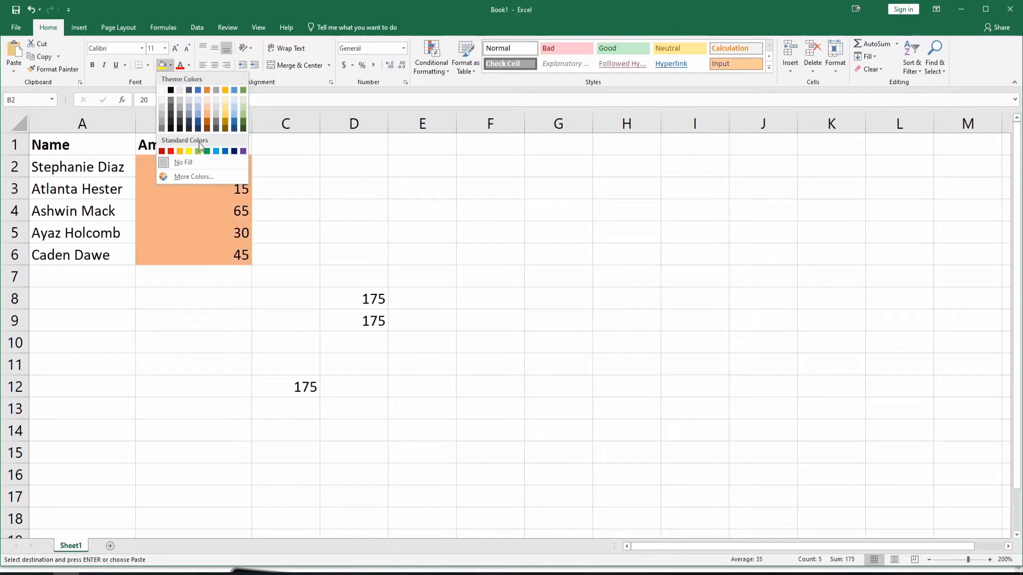
pyautogui.click(244, 110)
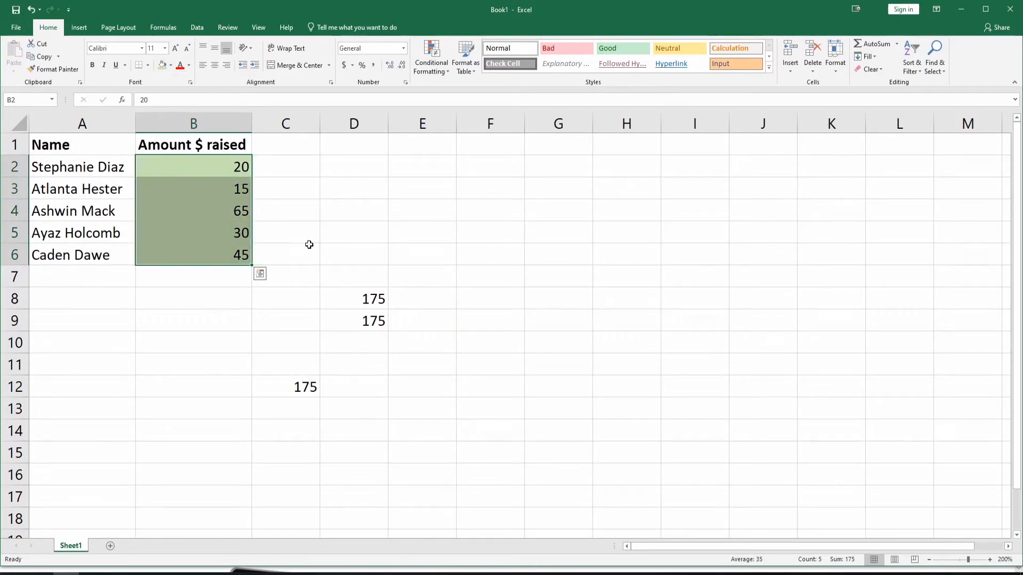
pyautogui.click(307, 246)
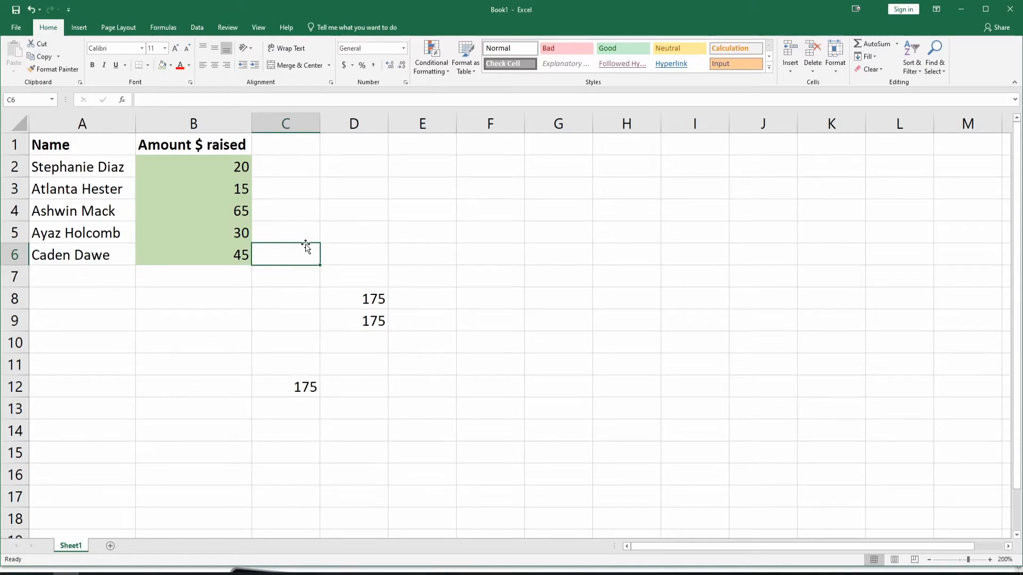
pyautogui.hotkey('ctrl', 'c')
pyautogui.press('alt')
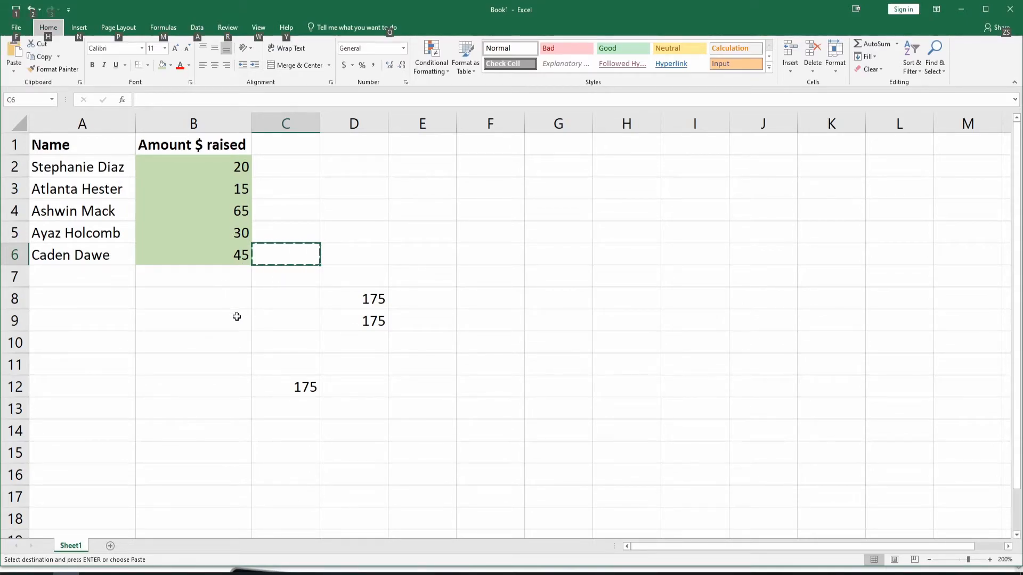
pyautogui.press('alt')
pyautogui.click(206, 318)
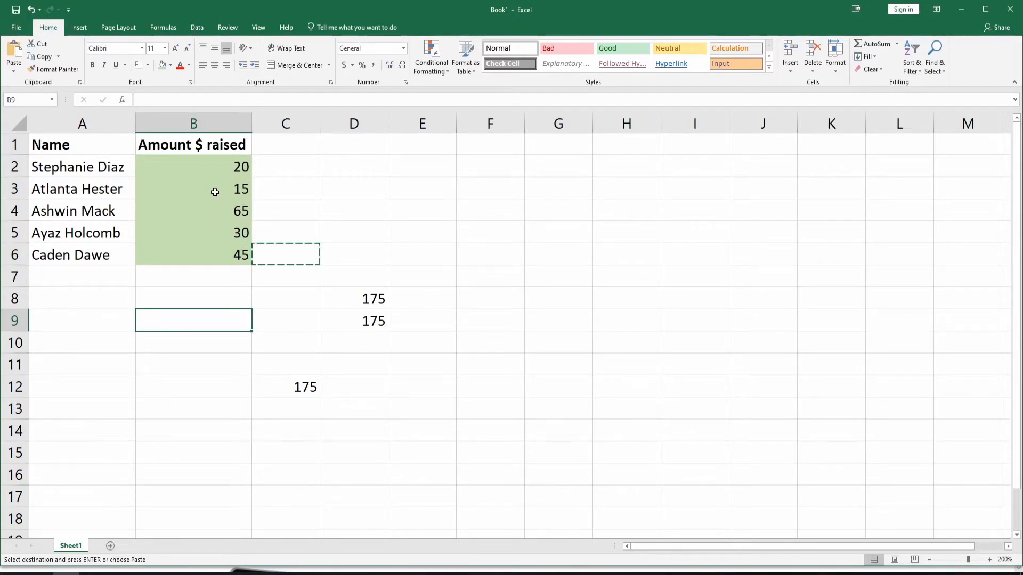
# Fill the whole of column B with the light green theme colour
pyautogui.click(191, 119)
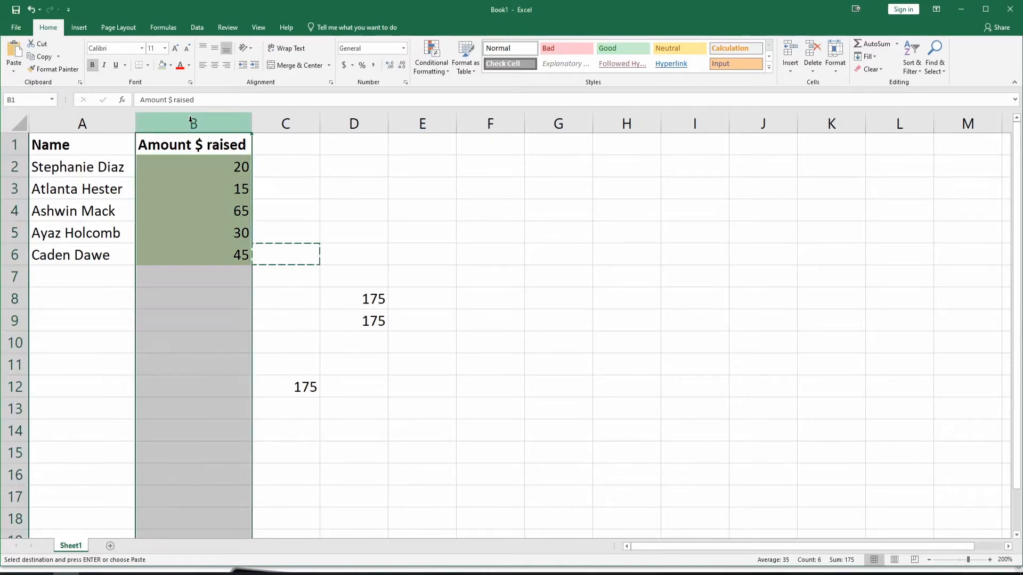
pyautogui.click(170, 65)
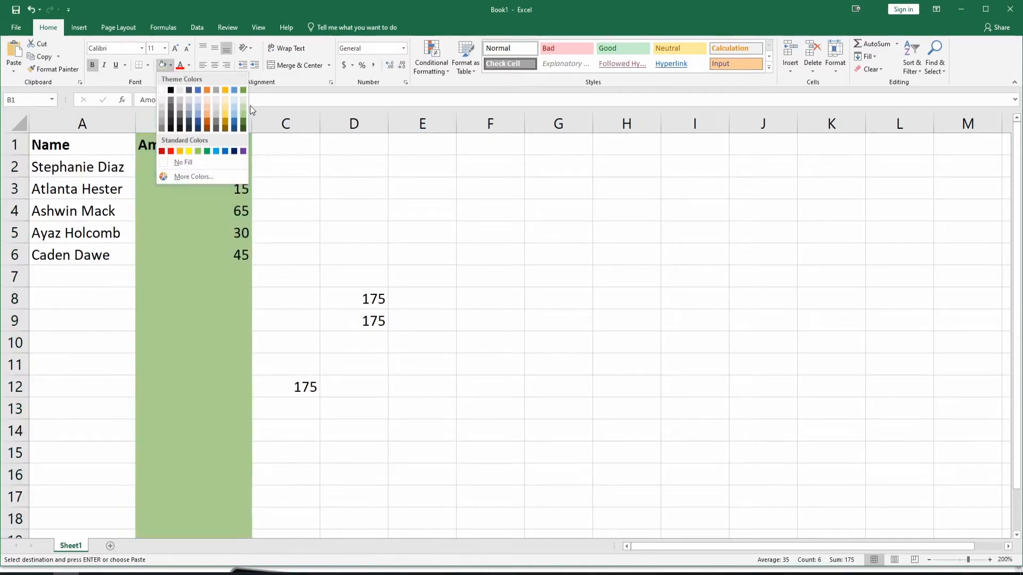
pyautogui.click(243, 107)
pyautogui.click(241, 354)
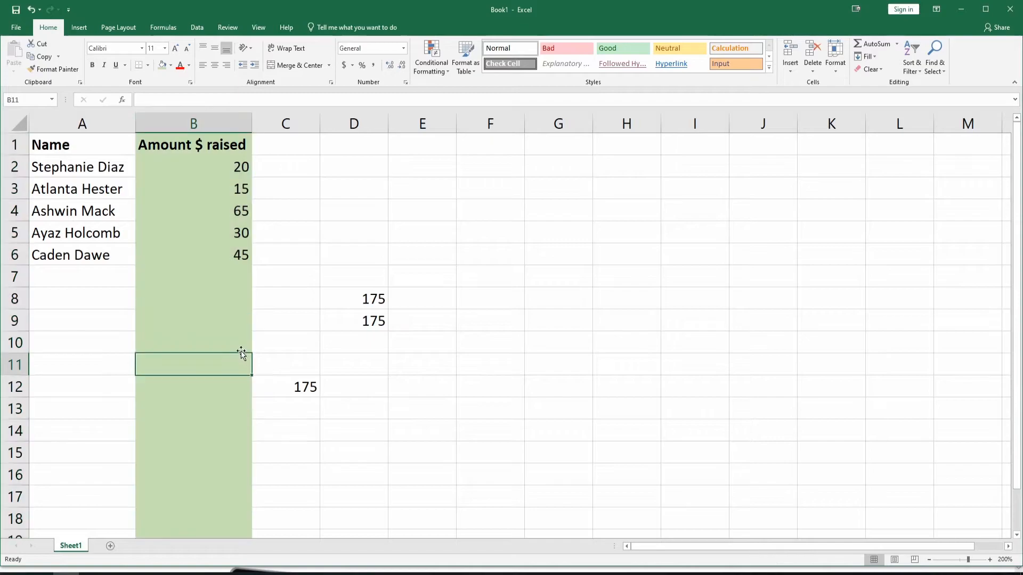
pyautogui.click(219, 278)
pyautogui.click(214, 302)
pyautogui.click(214, 324)
pyautogui.click(211, 349)
pyautogui.click(201, 382)
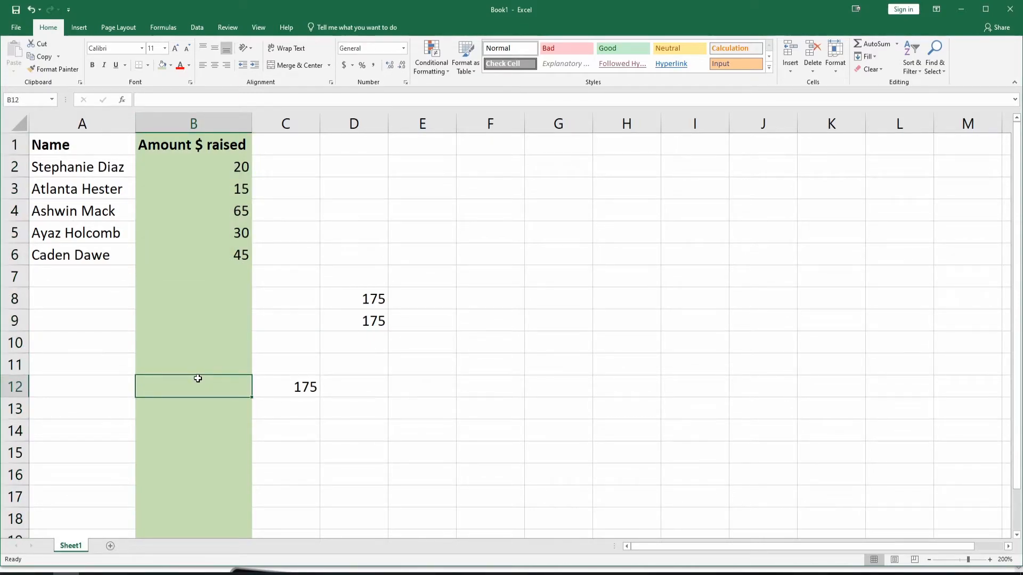
pyautogui.hotkey('ctrl', 'c')
pyautogui.press('alt')
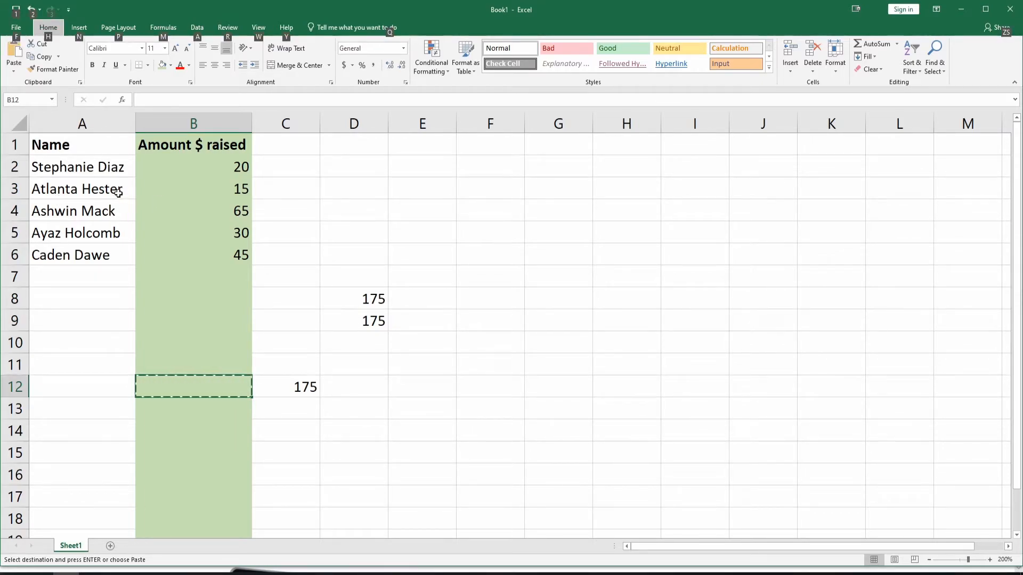
# Change the font of the names in cells A2:A6 to Arial
pyautogui.click(82, 167)
pyautogui.moveTo(104, 169); pyautogui.dragTo(119, 258)
pyautogui.click(142, 49)
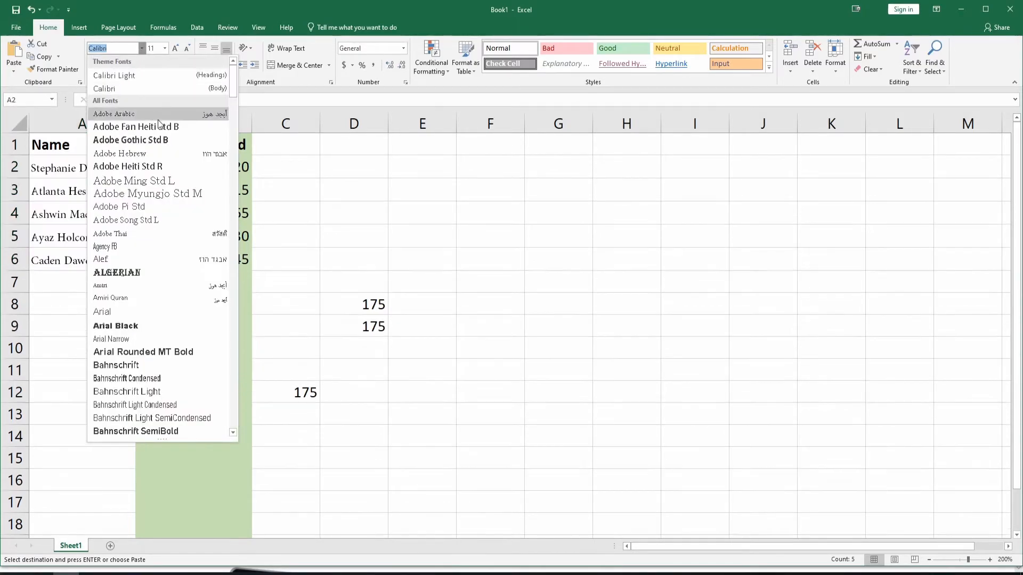
pyautogui.click(117, 311)
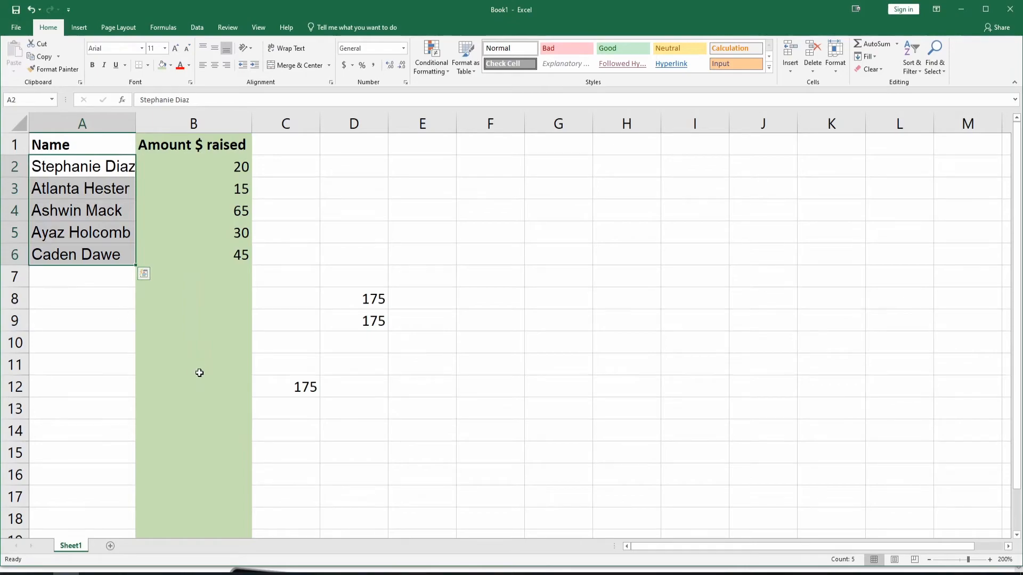
pyautogui.click(304, 371)
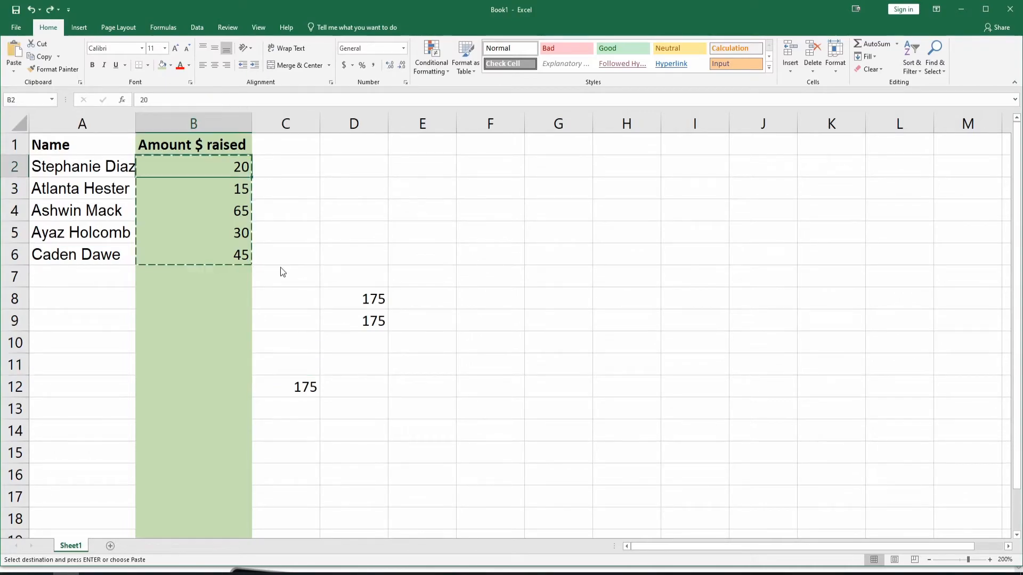
# Cut the amounts in cells B2:B6 and paste them into column C, starting at cell C2
pyautogui.press('alt')
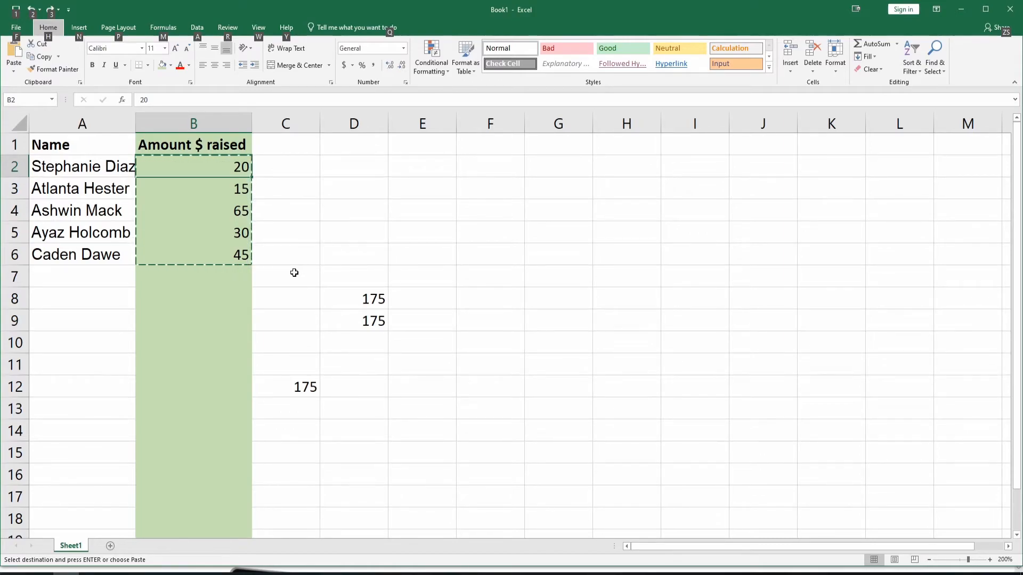
pyautogui.click(311, 203)
pyautogui.click(227, 173)
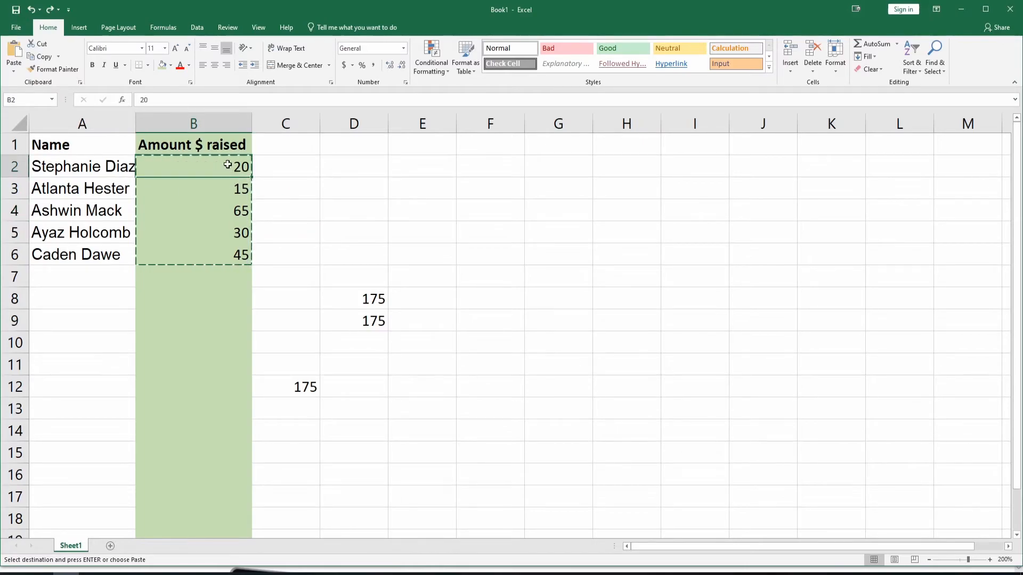
pyautogui.moveTo(239, 164); pyautogui.dragTo(240, 256)
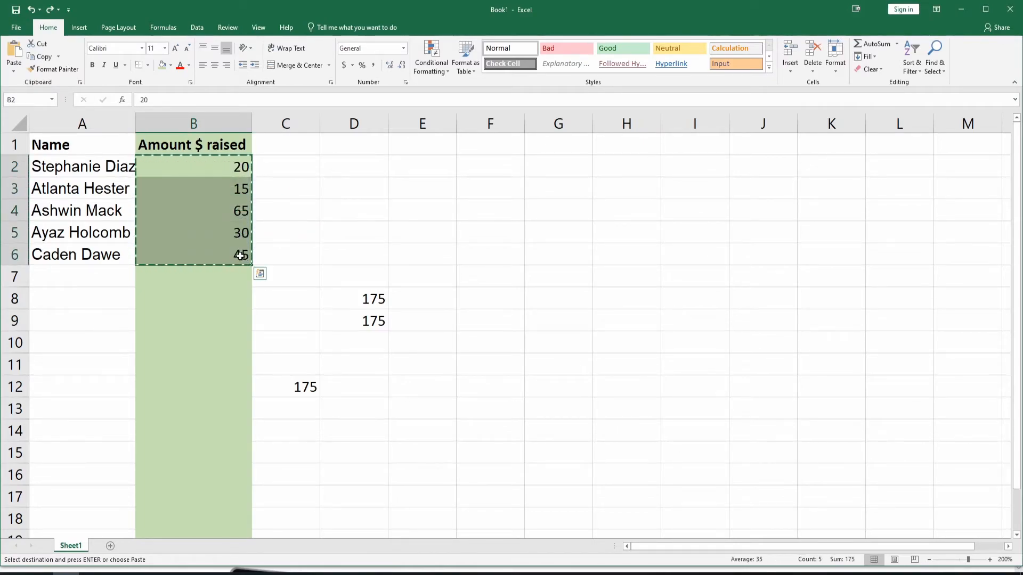
pyautogui.rightClick(226, 164)
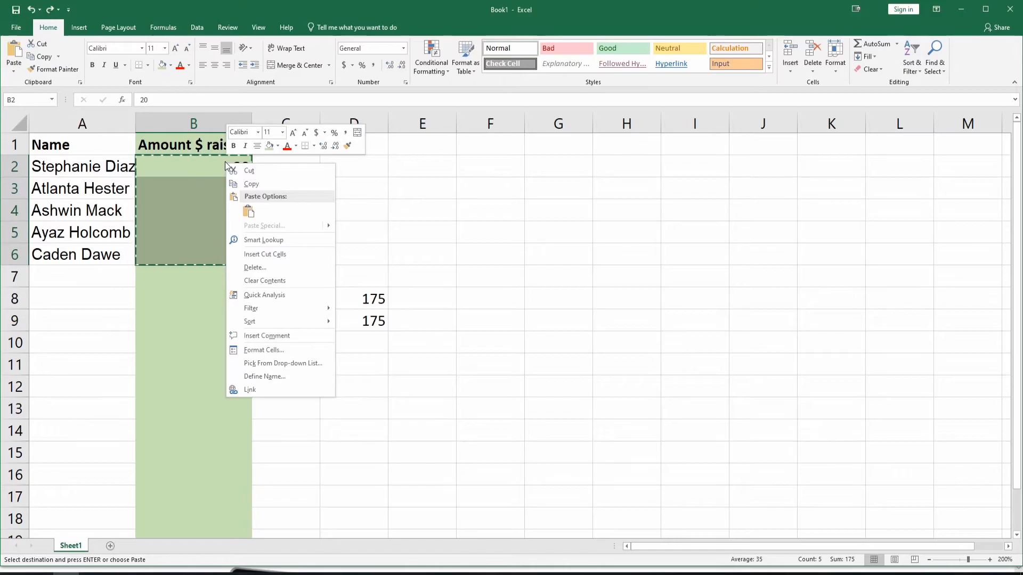
pyautogui.click(263, 171)
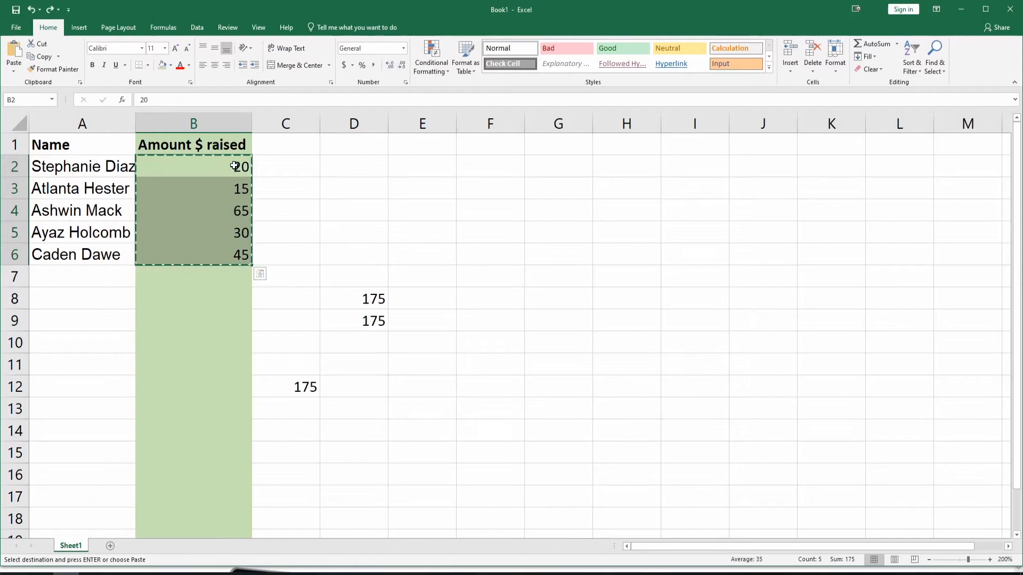
pyautogui.rightClick(291, 169)
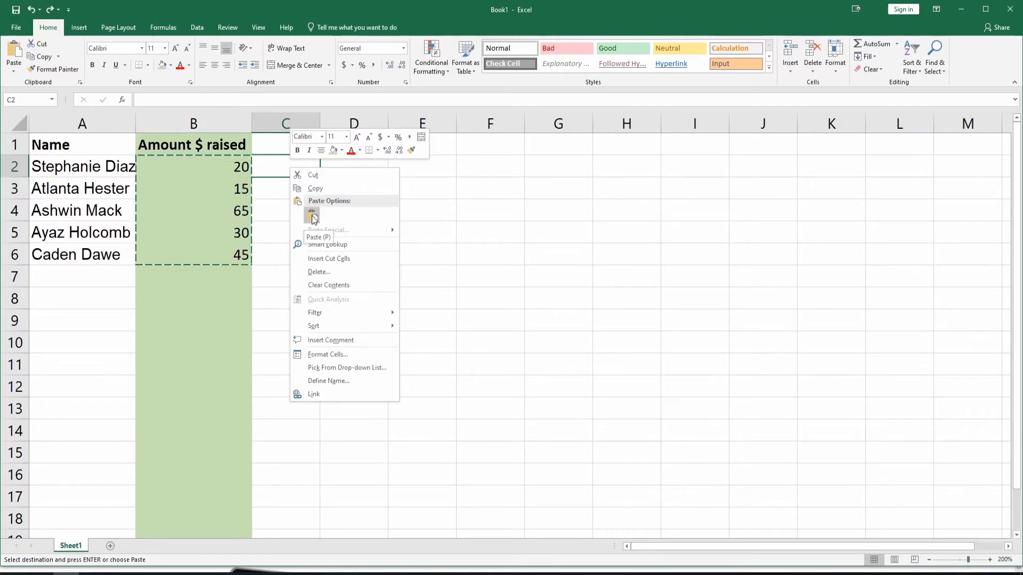
pyautogui.click(311, 215)
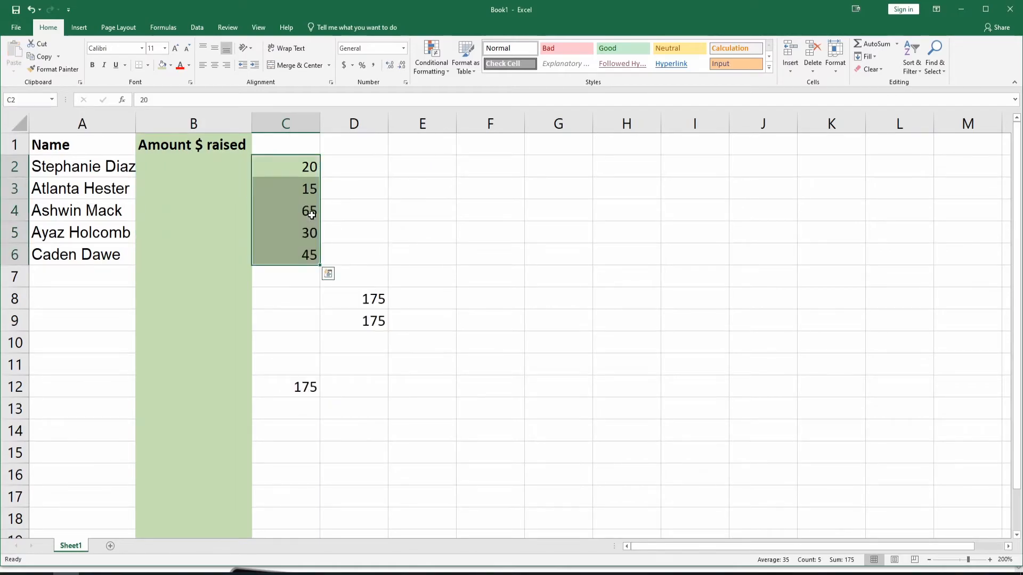
pyautogui.click(348, 247)
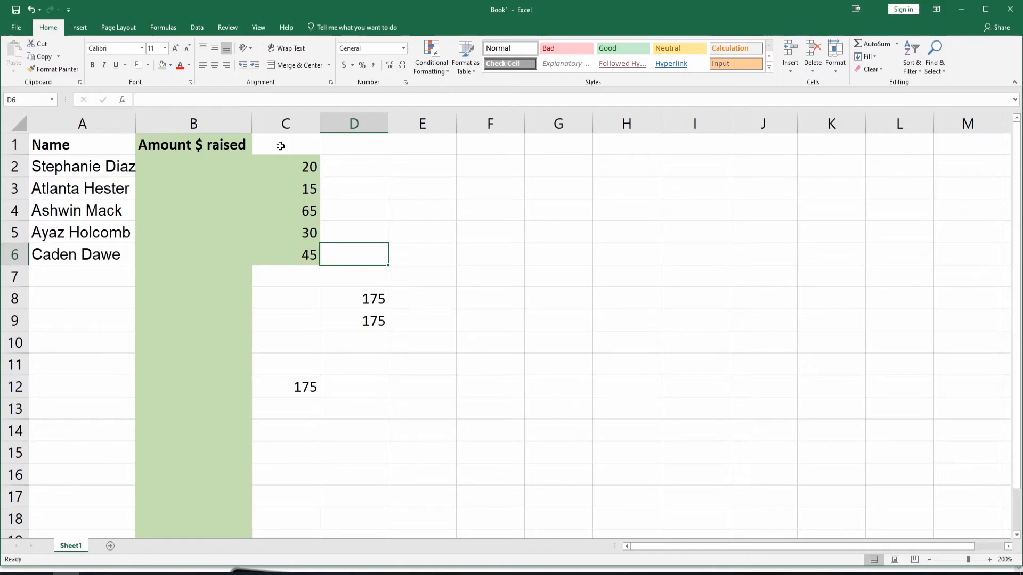
# Enter the heading January in cell C1 above the moved amounts
pyautogui.click(282, 145)
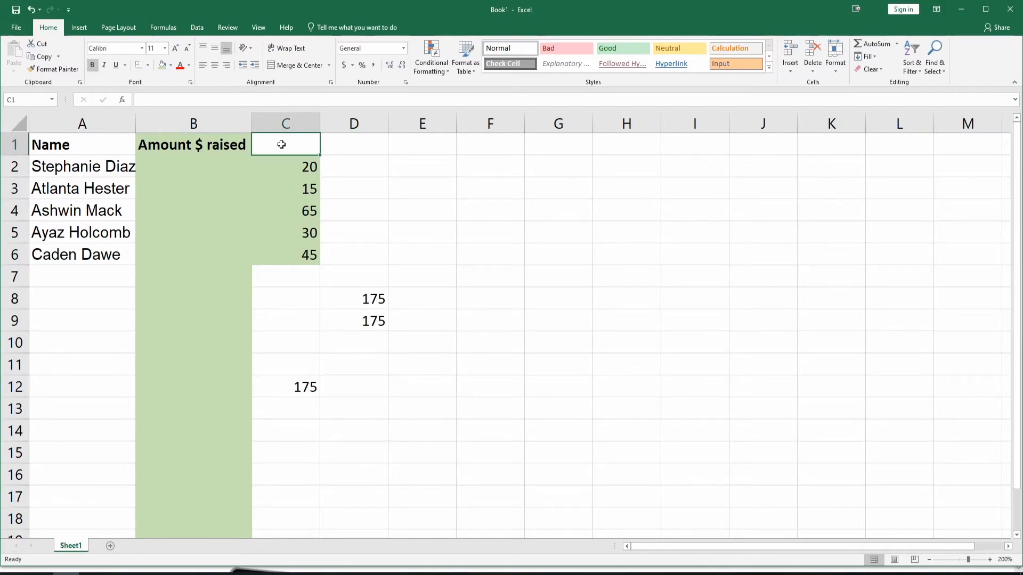
pyautogui.write('jA')
pyautogui.press('BackSpace')
pyautogui.press('BackSpace')
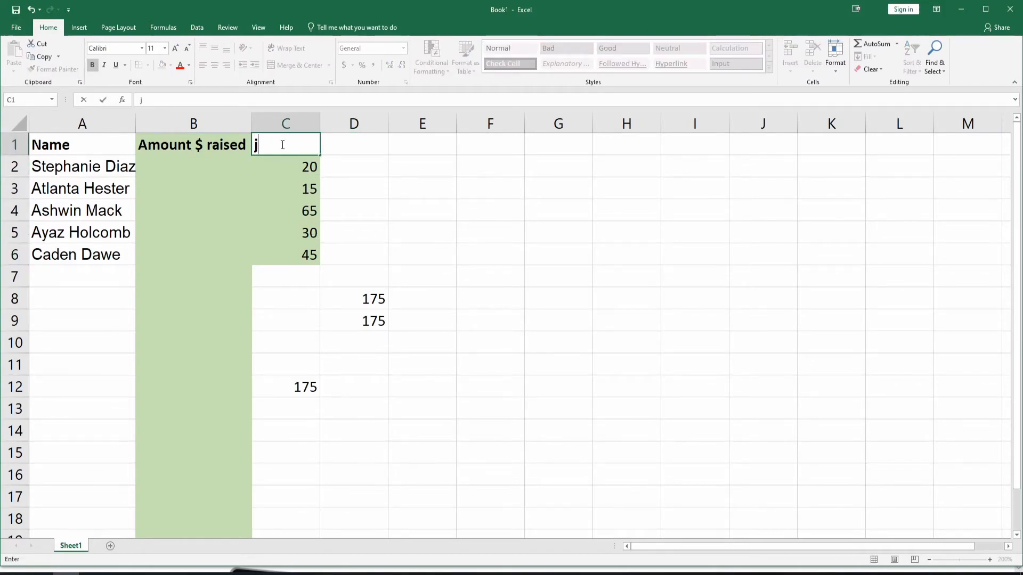
pyautogui.write('January')
pyautogui.press('Return')
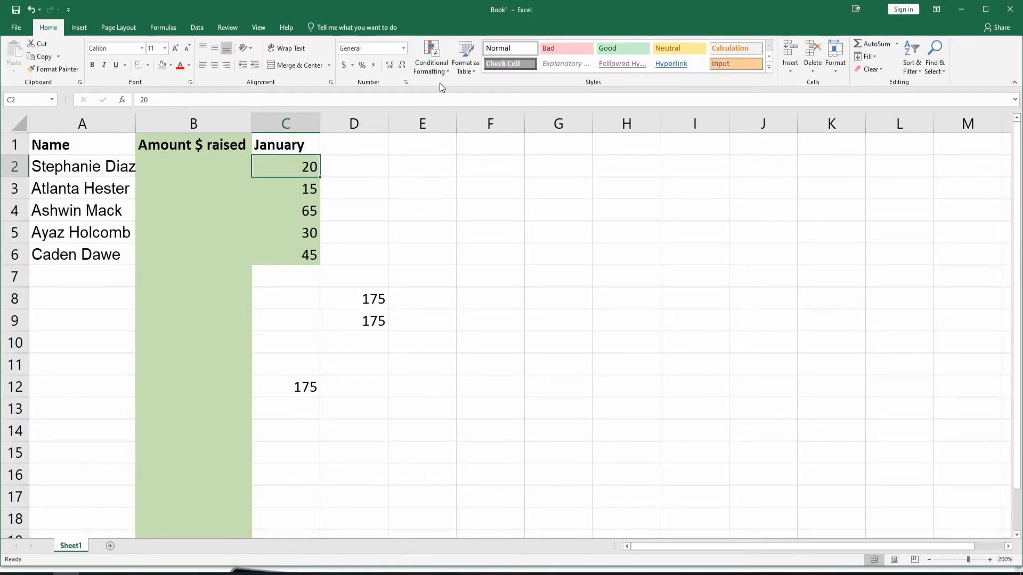
# Extend the January heading across row 1 as a month series through July in cell I1
pyautogui.click(294, 144)
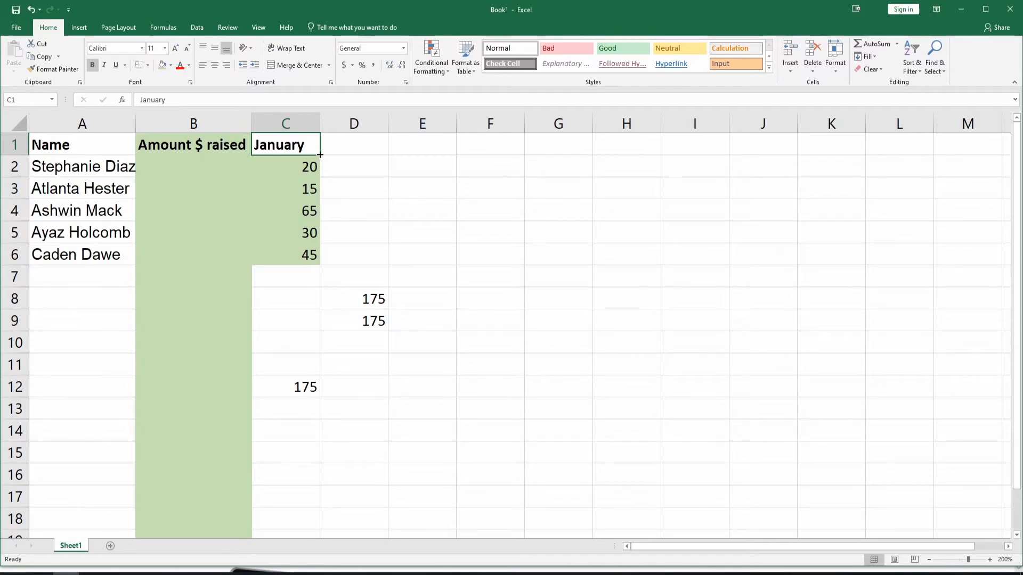
pyautogui.moveTo(321, 155); pyautogui.dragTo(320, 155)
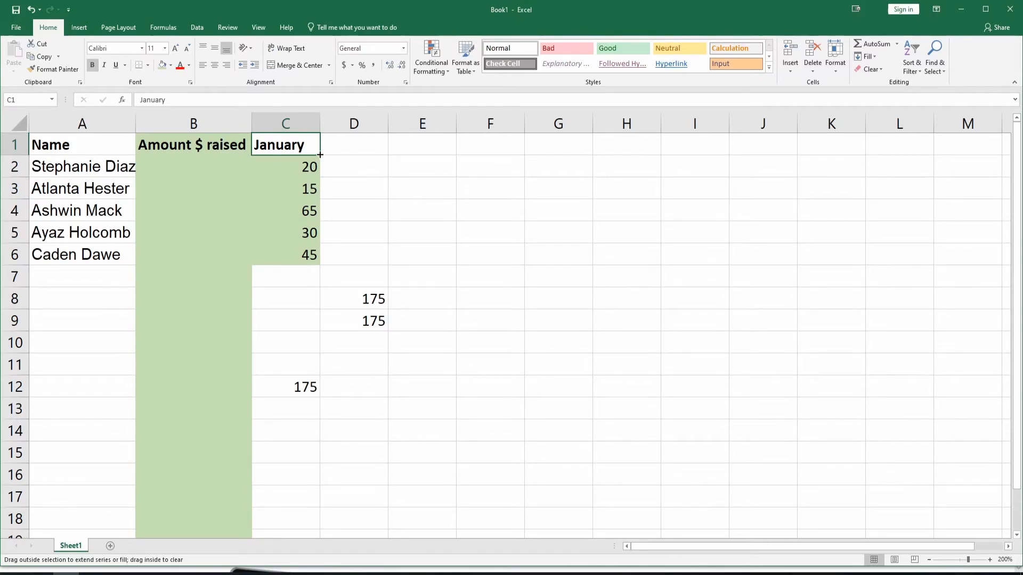
pyautogui.moveTo(320, 155); pyautogui.dragTo(708, 155)
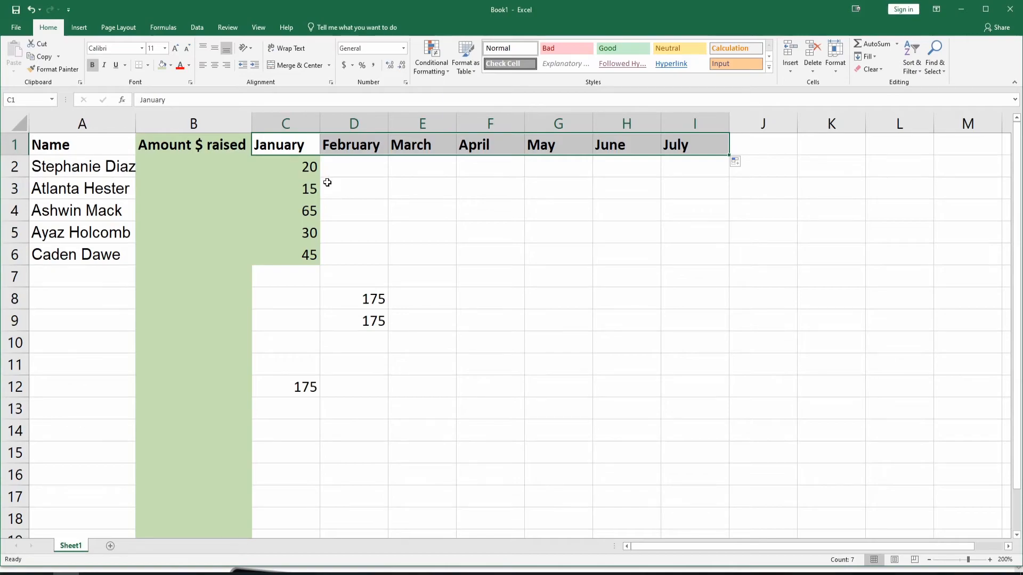
# Enter 30 in cell D2 as the first person's February amount
pyautogui.click(310, 173)
pyautogui.click(349, 173)
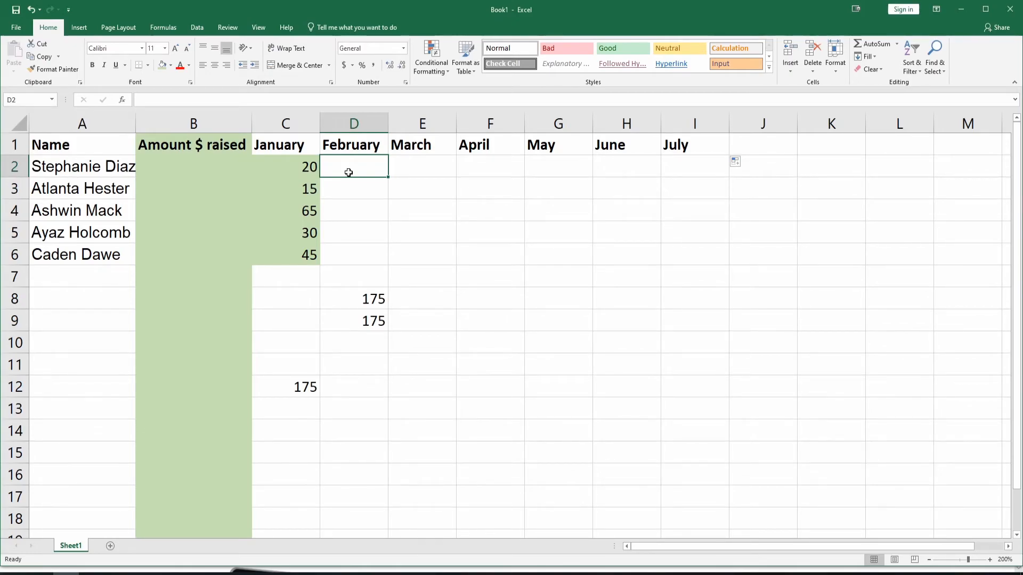
pyautogui.write('30')
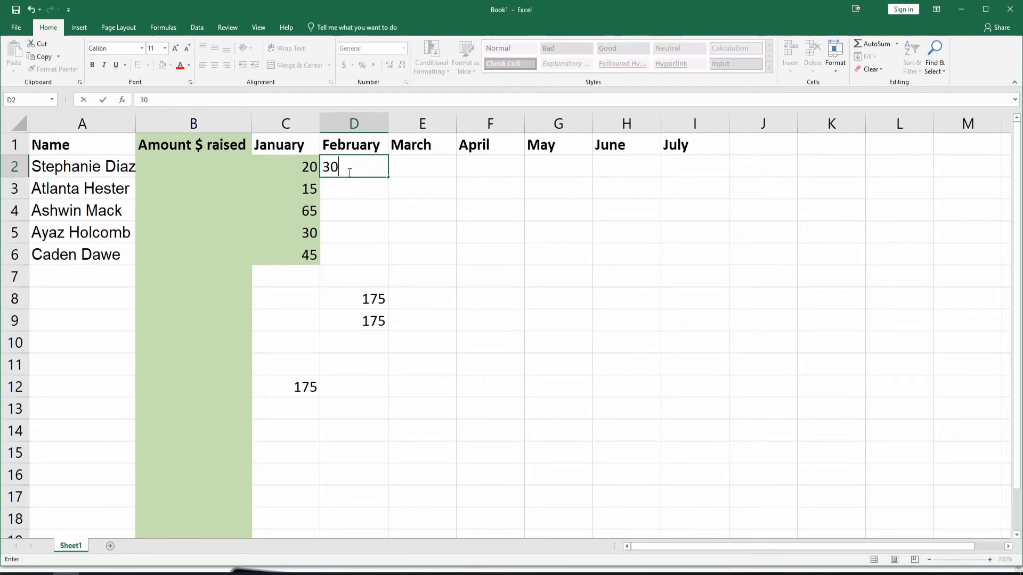
pyautogui.press('Tab')
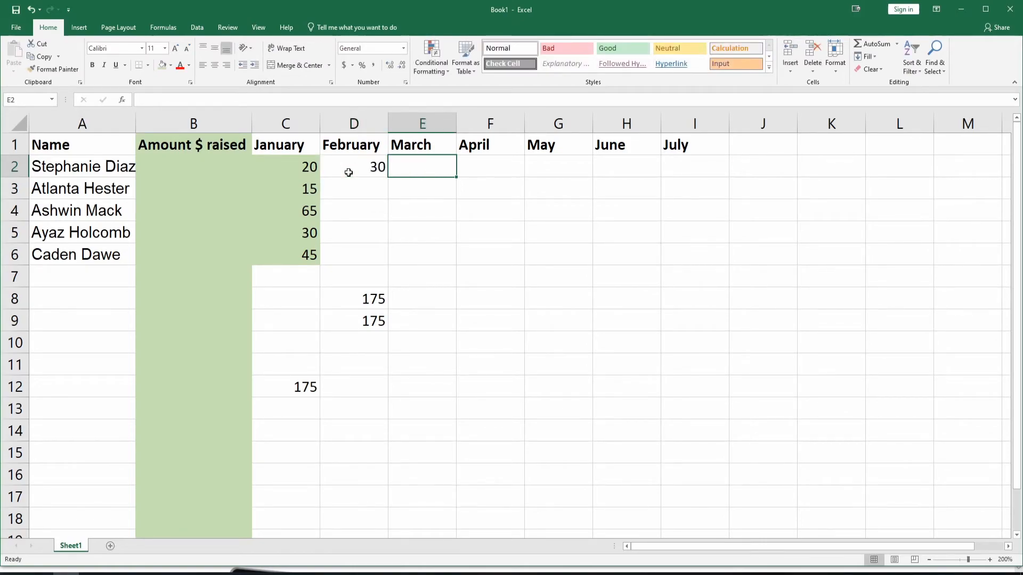
# Extend the first person's January and February amounts in C2:D2 as a number series through July in cell I2
pyautogui.click(291, 171)
pyautogui.moveTo(313, 170); pyautogui.dragTo(351, 169)
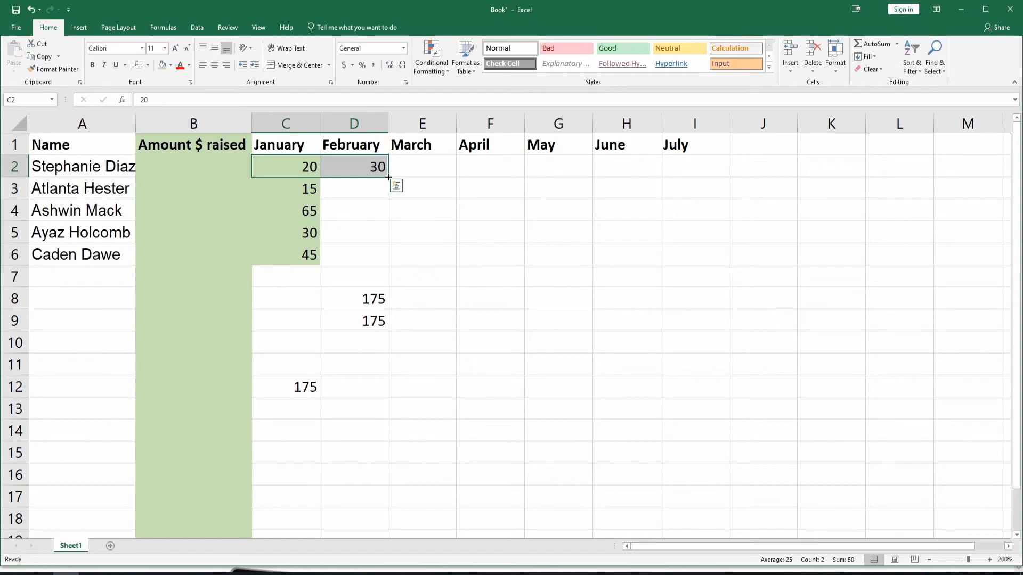
pyautogui.moveTo(389, 177); pyautogui.dragTo(710, 182)
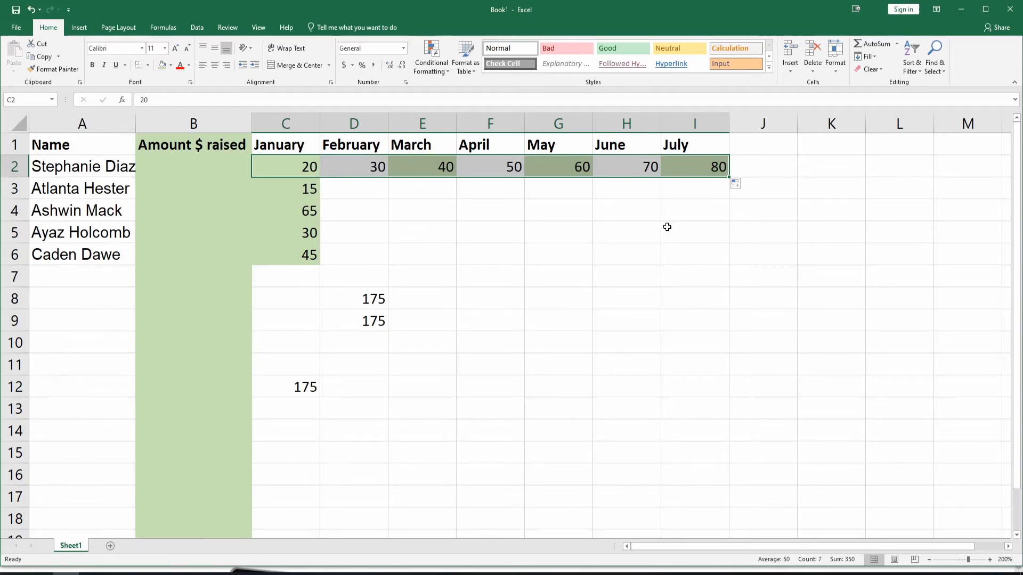
# Enter February amounts of 25 in D3 and 75 in D4, and extend both rows' January–February series through July in column I
pyautogui.click(361, 196)
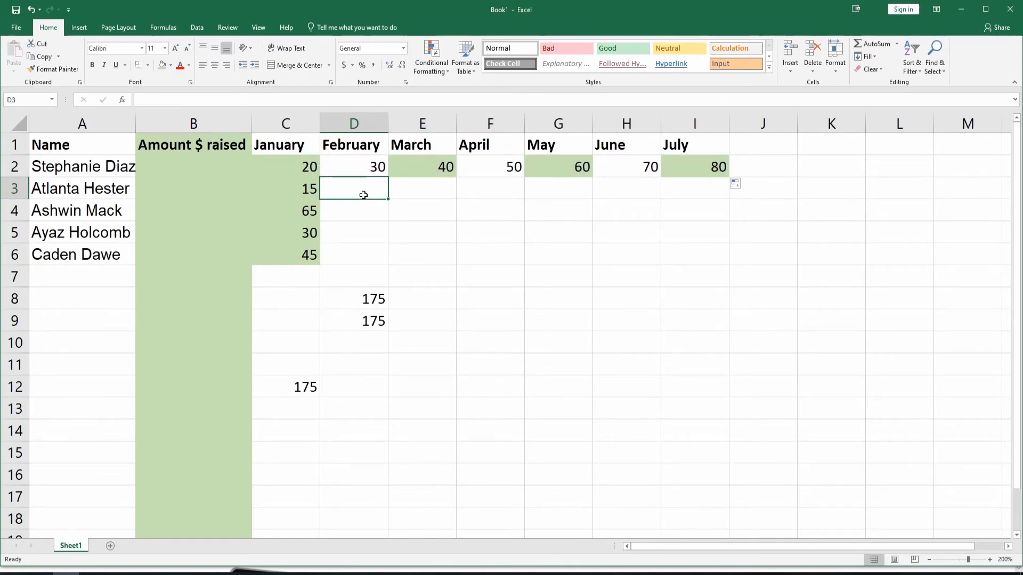
pyautogui.write('25')
pyautogui.press('Return')
pyautogui.write('75')
pyautogui.press('Return')
pyautogui.moveTo(299, 190); pyautogui.dragTo(370, 215)
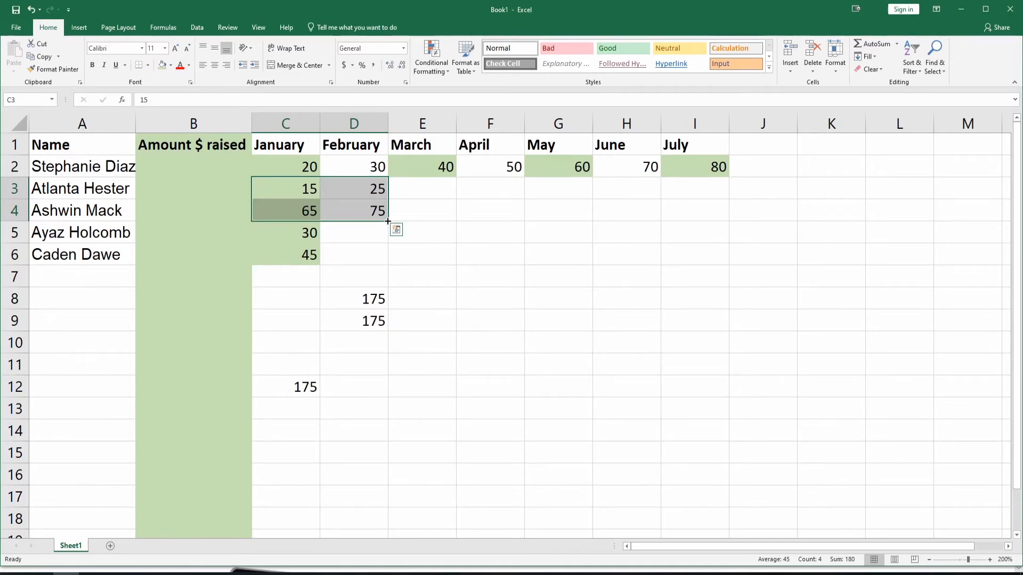
pyautogui.moveTo(387, 220); pyautogui.dragTo(717, 224)
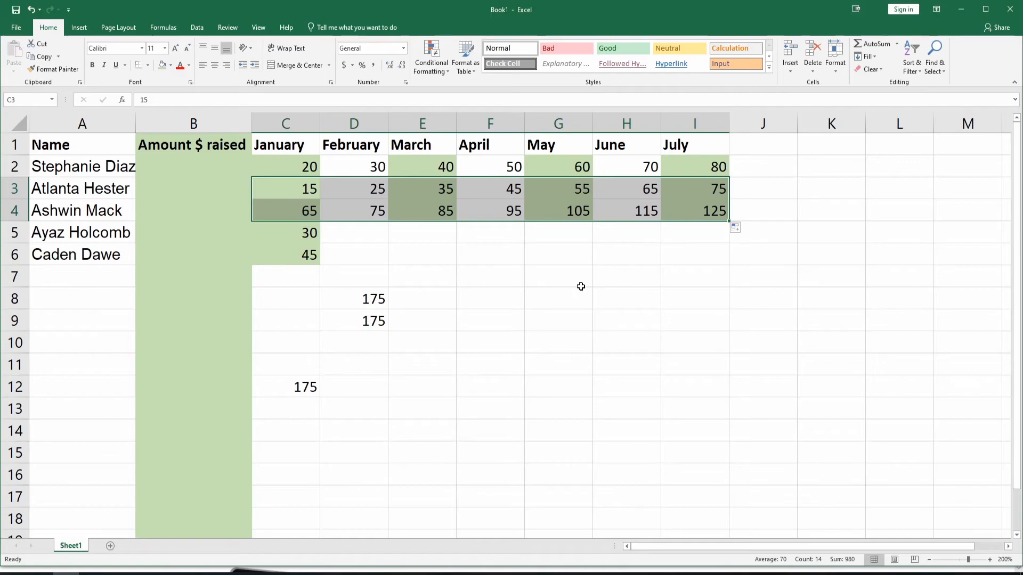
# Change the SUM formula in cell D9 to total the whole monthly range, C2:I6
pyautogui.click(355, 319)
pyautogui.press('alt')
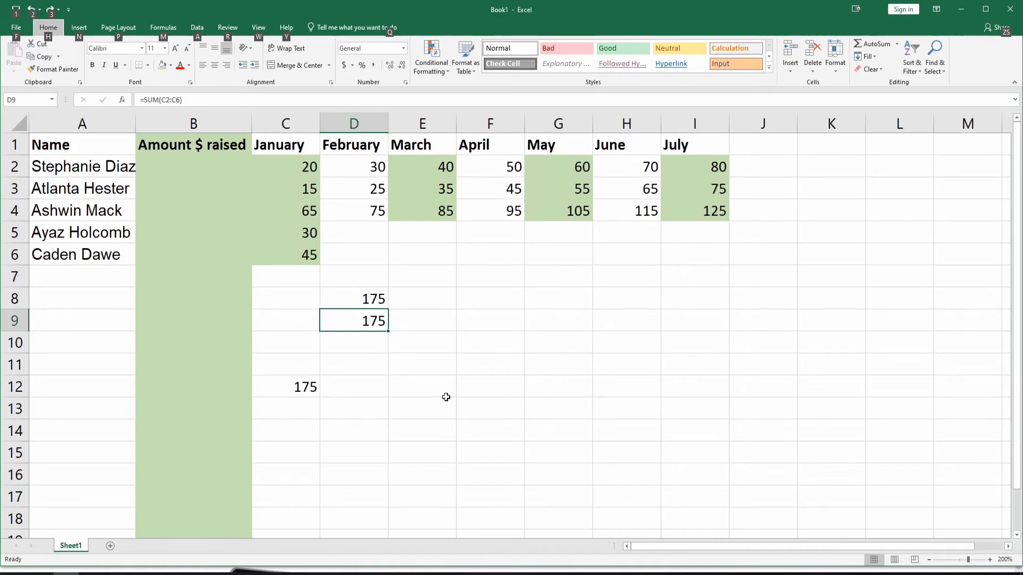
pyautogui.click(423, 401)
pyautogui.click(371, 322)
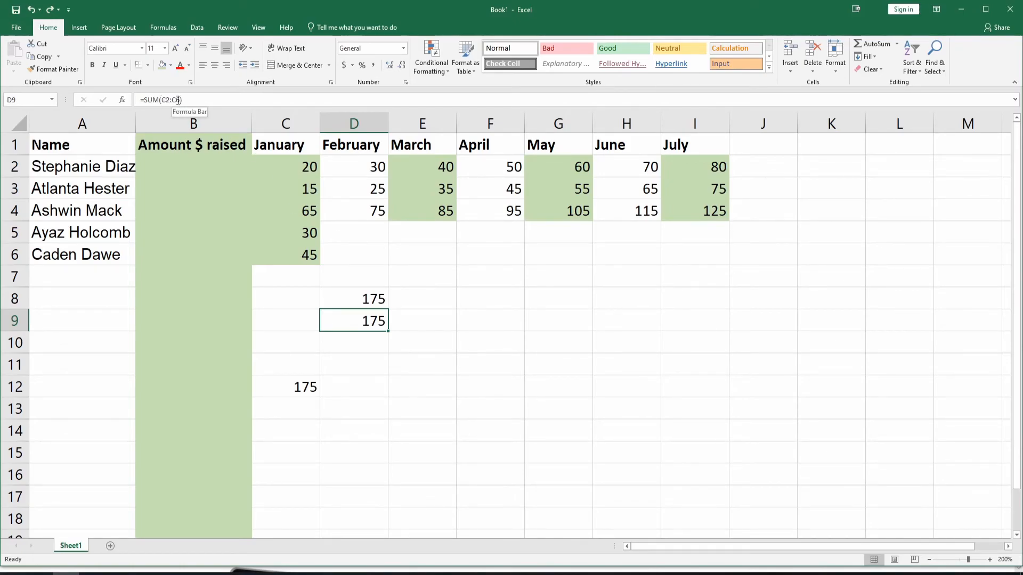
pyautogui.click(179, 99)
pyautogui.press('BackSpace')
pyautogui.press('BackSpace')
pyautogui.press('BackSpace')
pyautogui.press('BackSpace')
pyautogui.press('BackSpace')
pyautogui.press('BackSpace')
pyautogui.write('(')
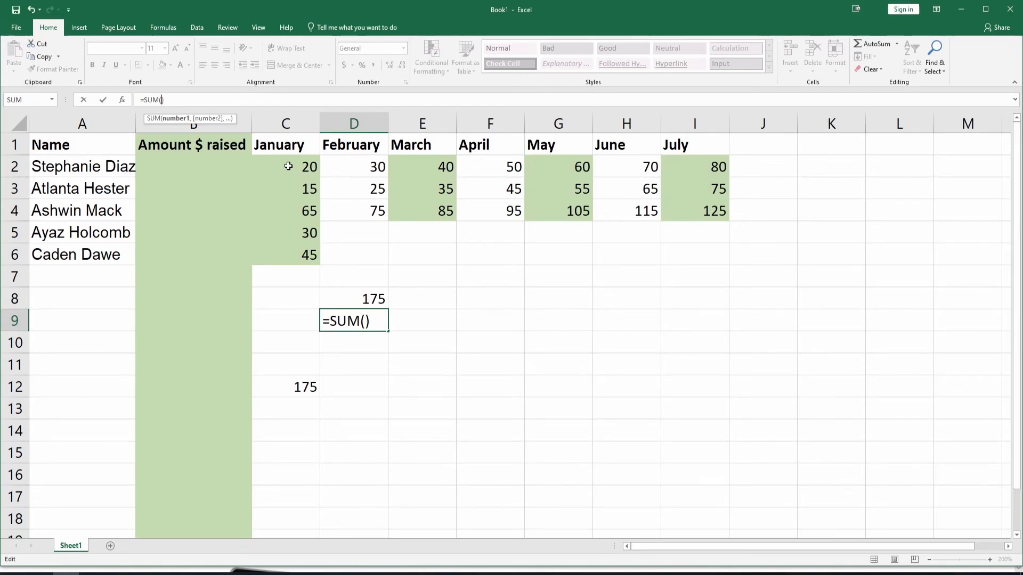
pyautogui.moveTo(289, 166); pyautogui.dragTo(695, 258)
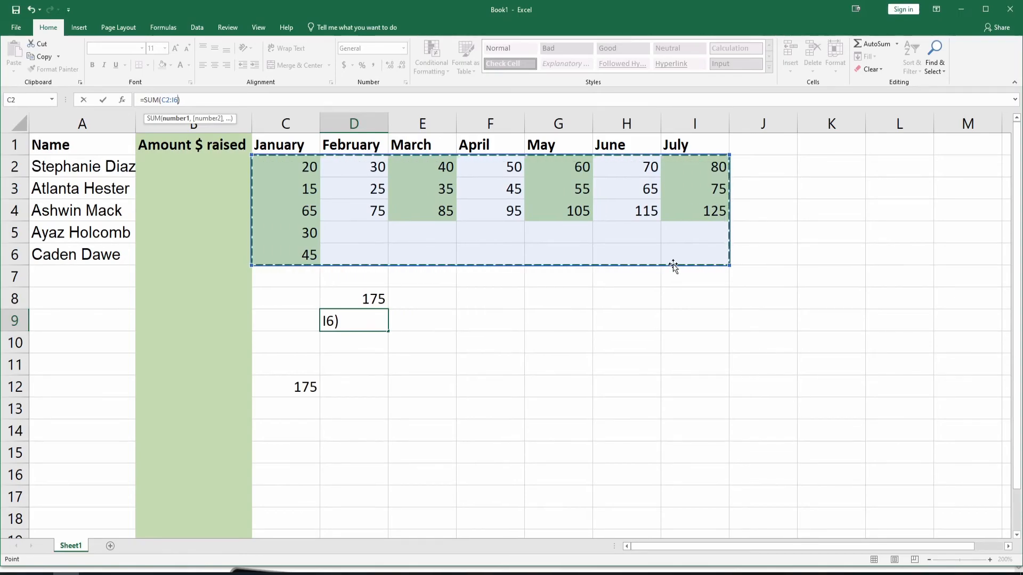
pyautogui.press('Return')
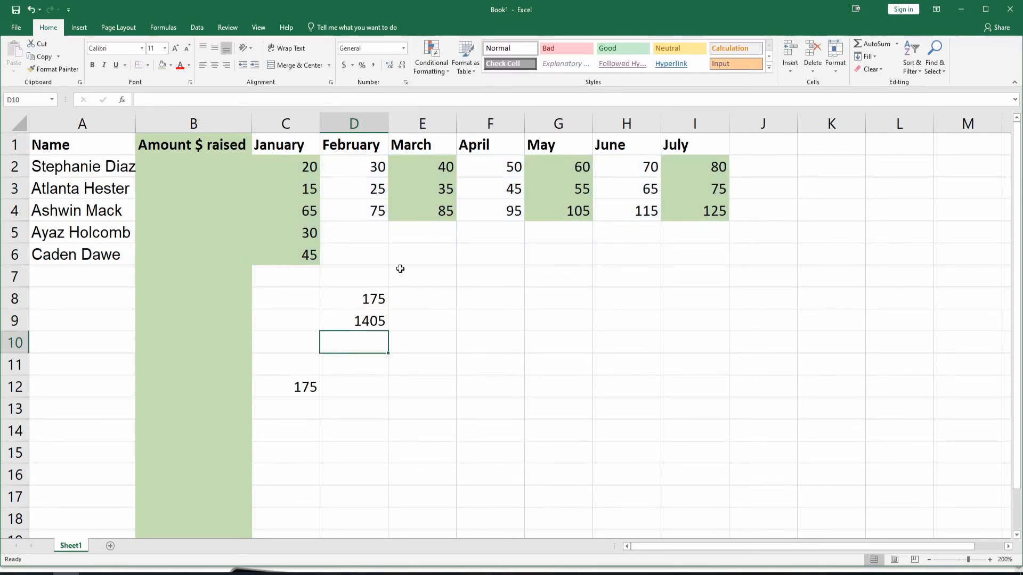
pyautogui.click(369, 319)
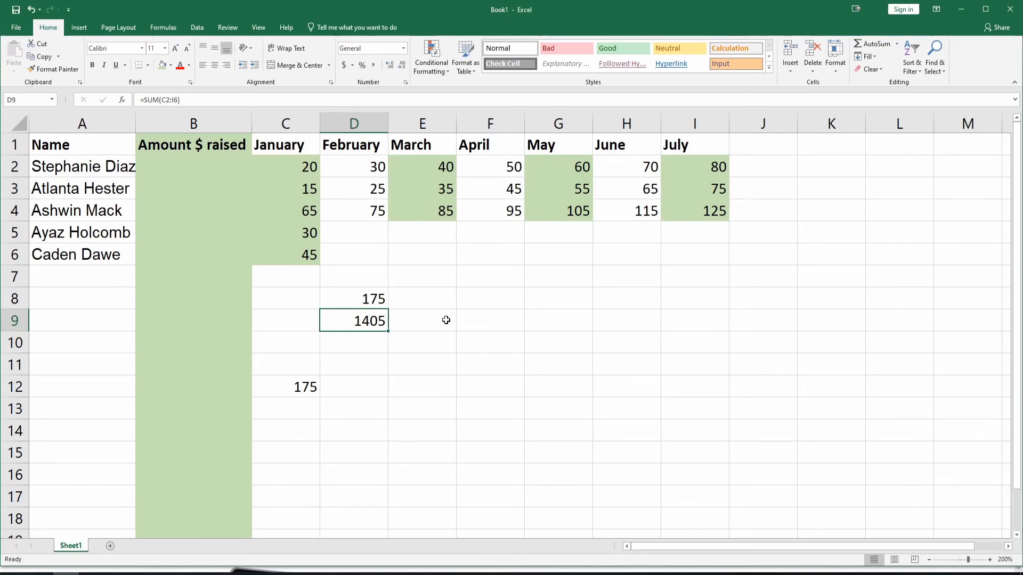
# Cut the January total from cell C12 and paste it into cell D12, outside the January column
pyautogui.press('alt')
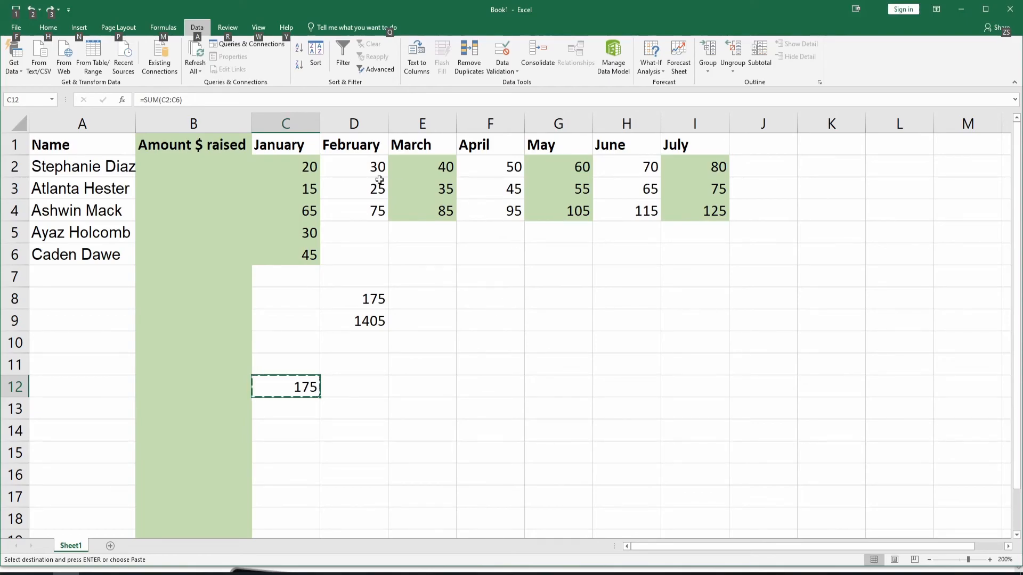
pyautogui.click(280, 119)
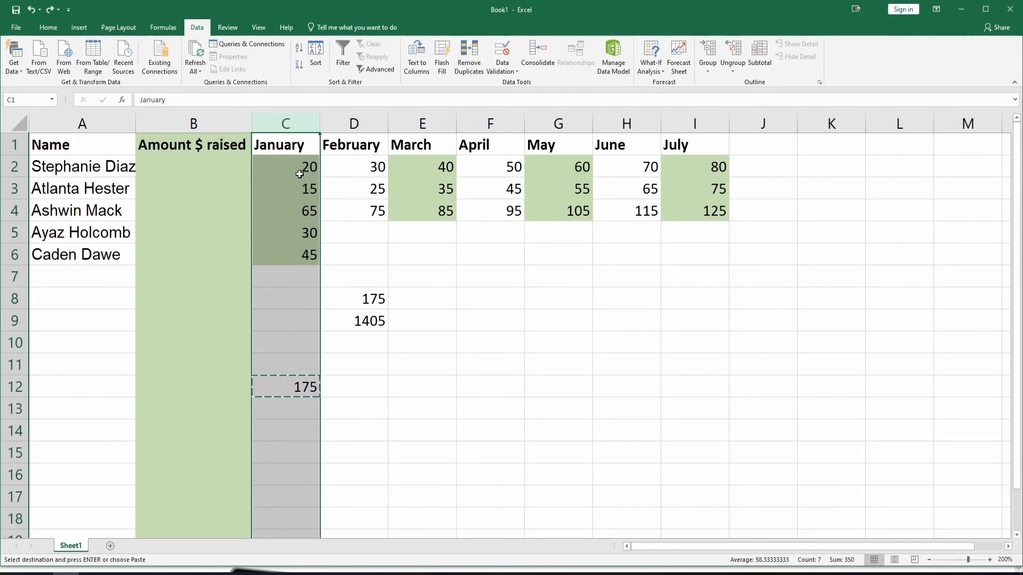
pyautogui.click(291, 322)
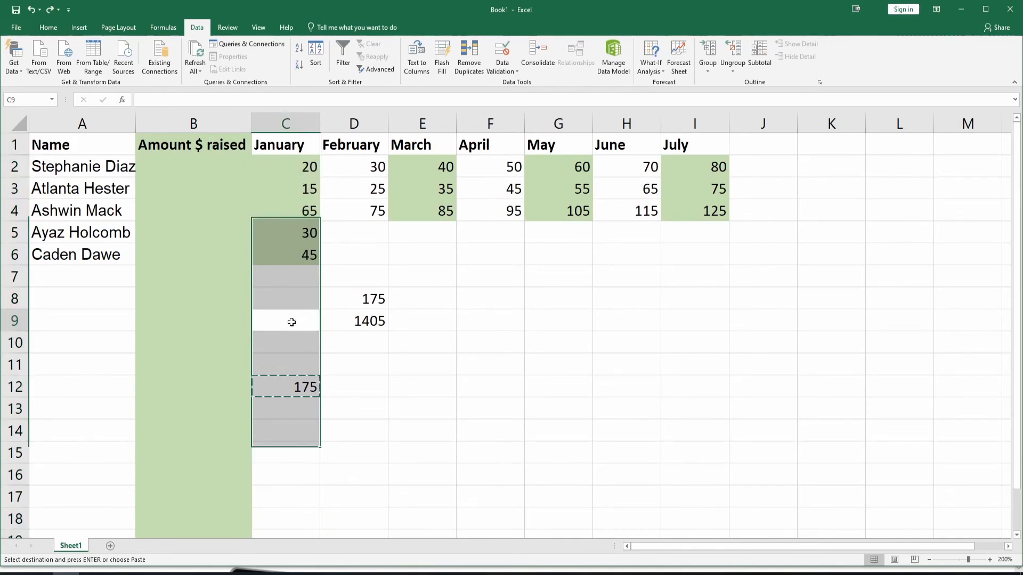
pyautogui.press('Down')
pyautogui.press('Down')
pyautogui.press('Down')
pyautogui.press('Down')
pyautogui.press('Down')
pyautogui.click(287, 390)
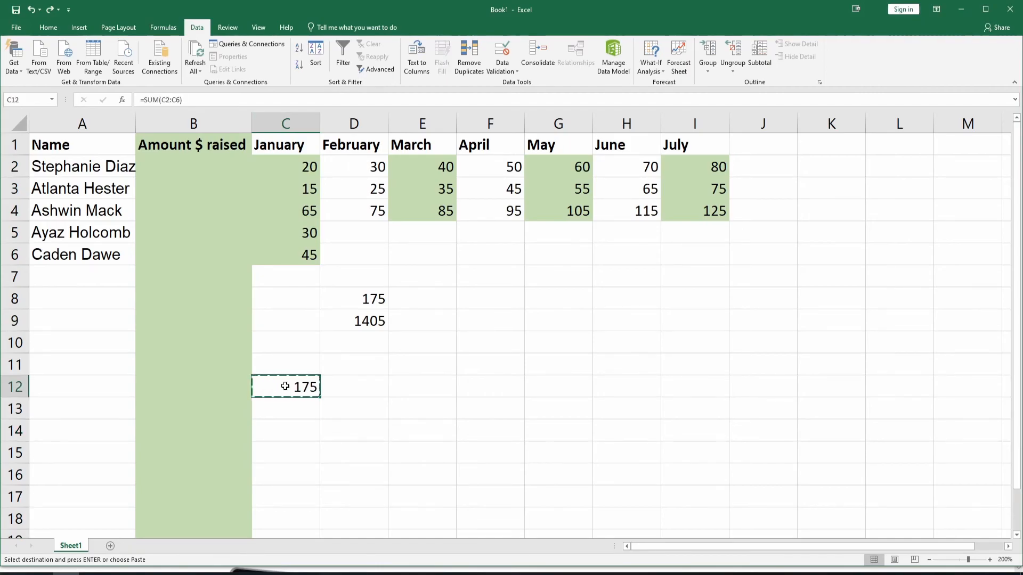
pyautogui.rightClick(286, 387)
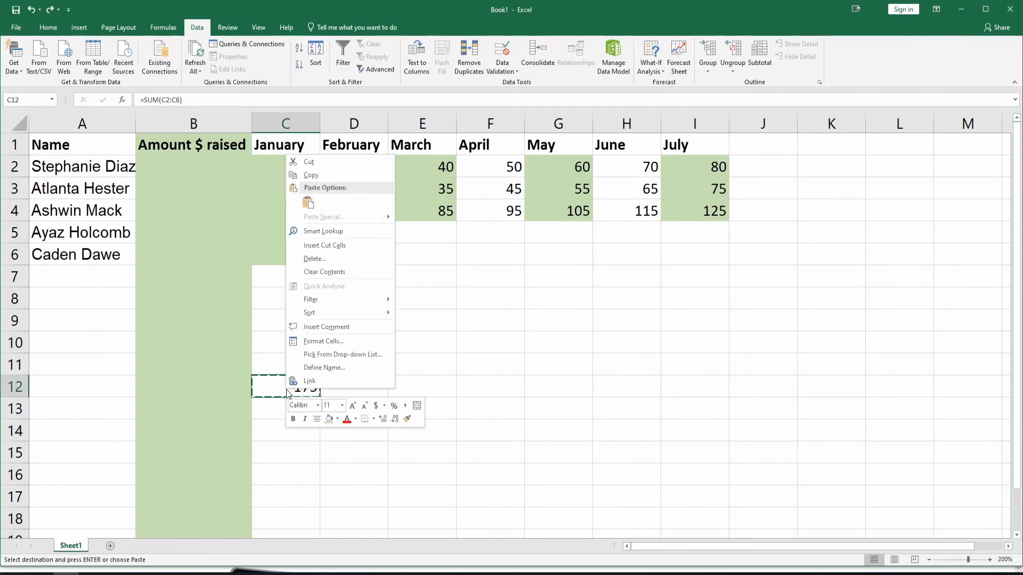
pyautogui.click(321, 158)
pyautogui.rightClick(361, 386)
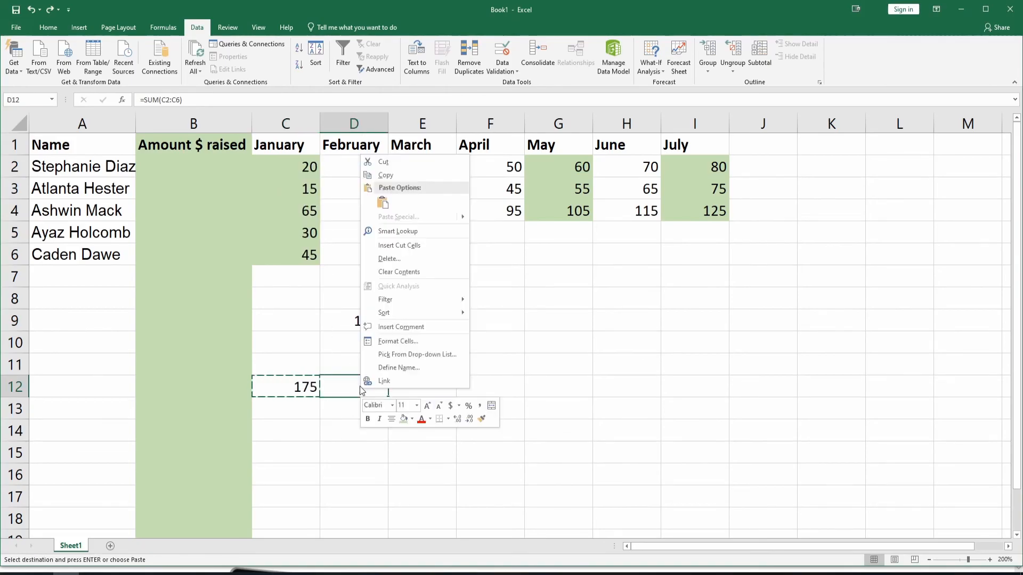
pyautogui.click(384, 201)
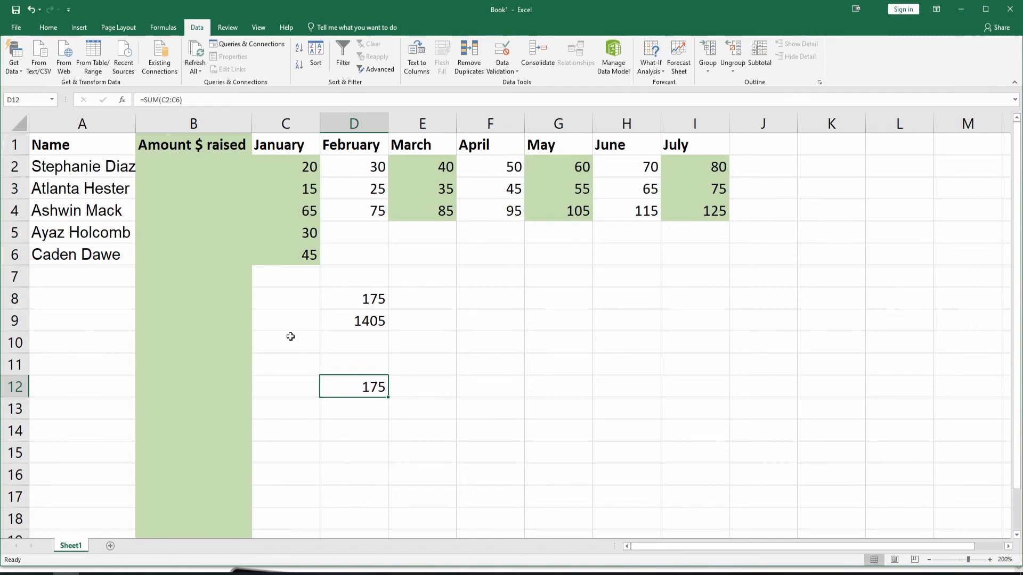
# Sort the January column from largest to smallest, expanding the selection so the neighbouring data is sorted with it
pyautogui.press('alt')
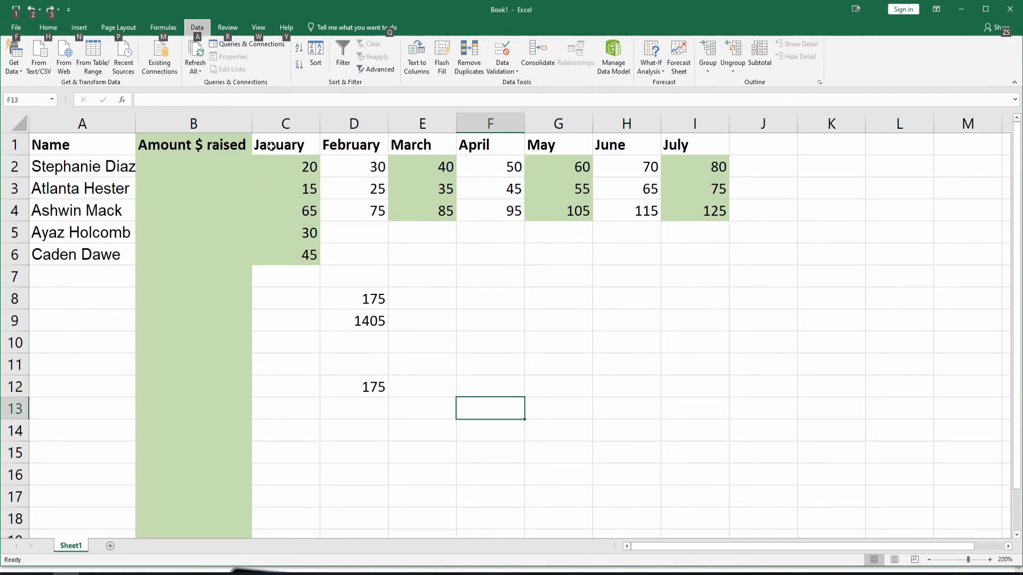
pyautogui.click(284, 123)
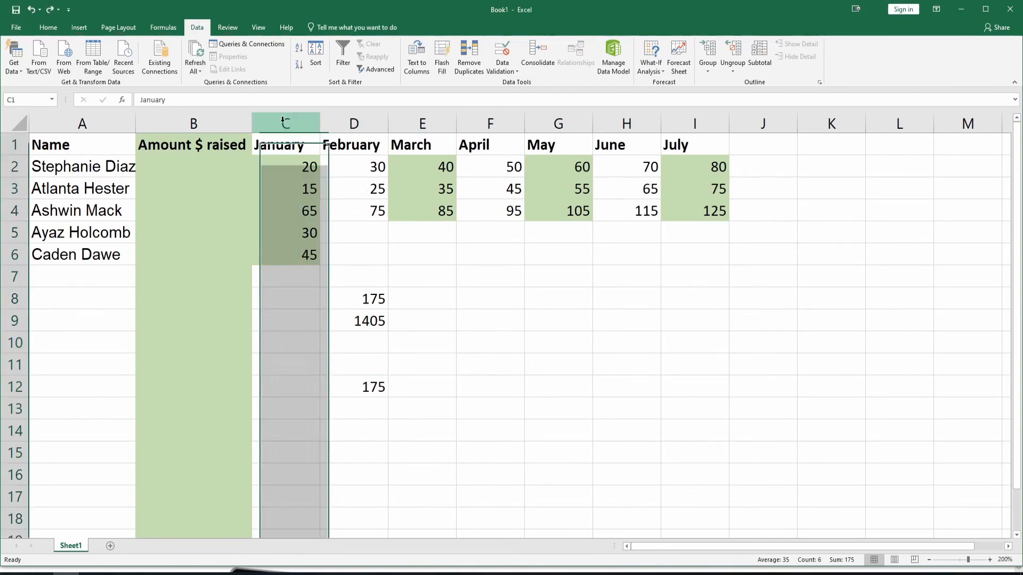
pyautogui.click(371, 296)
pyautogui.moveTo(288, 163); pyautogui.dragTo(315, 256)
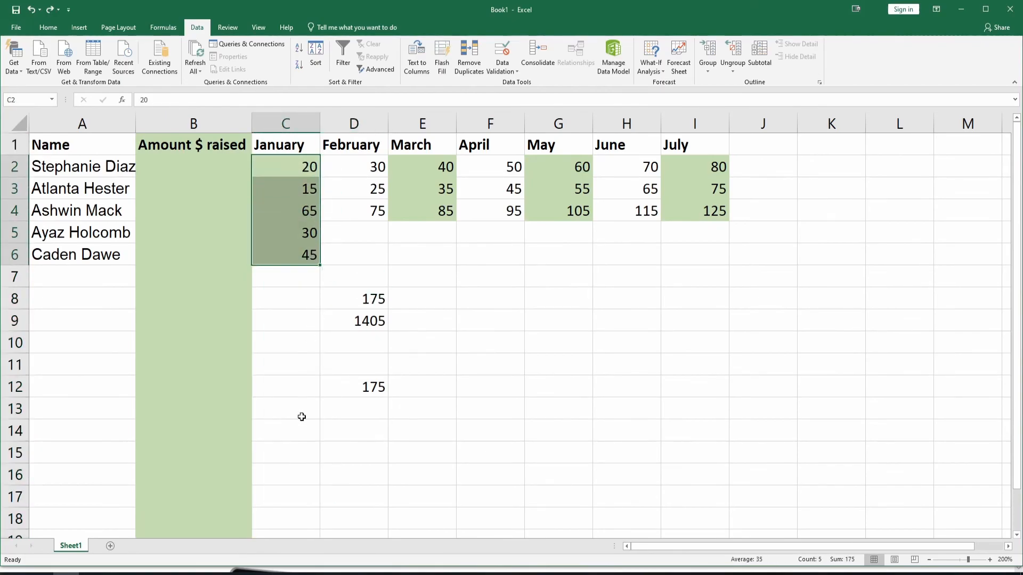
pyautogui.click(274, 121)
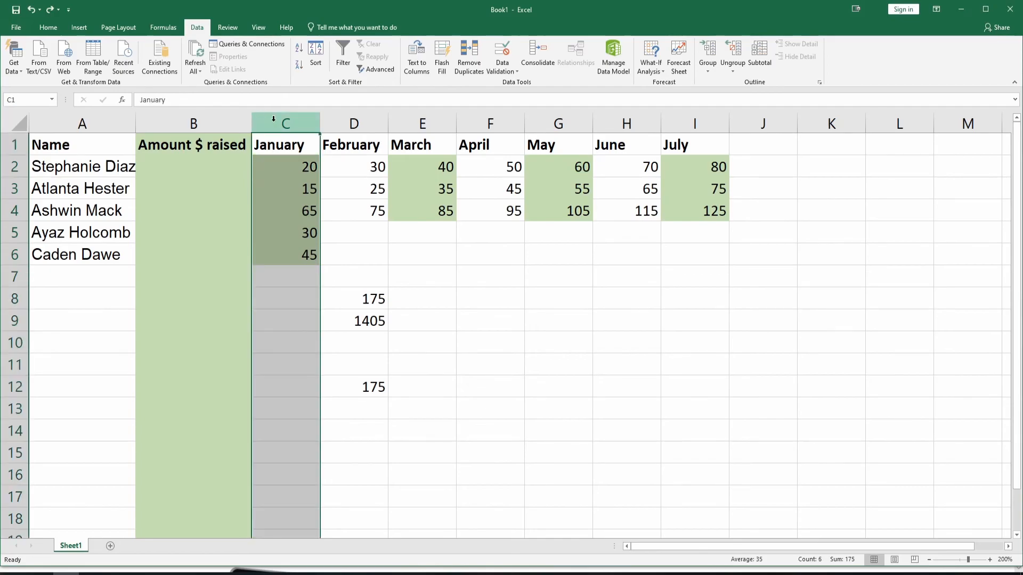
pyautogui.click(299, 67)
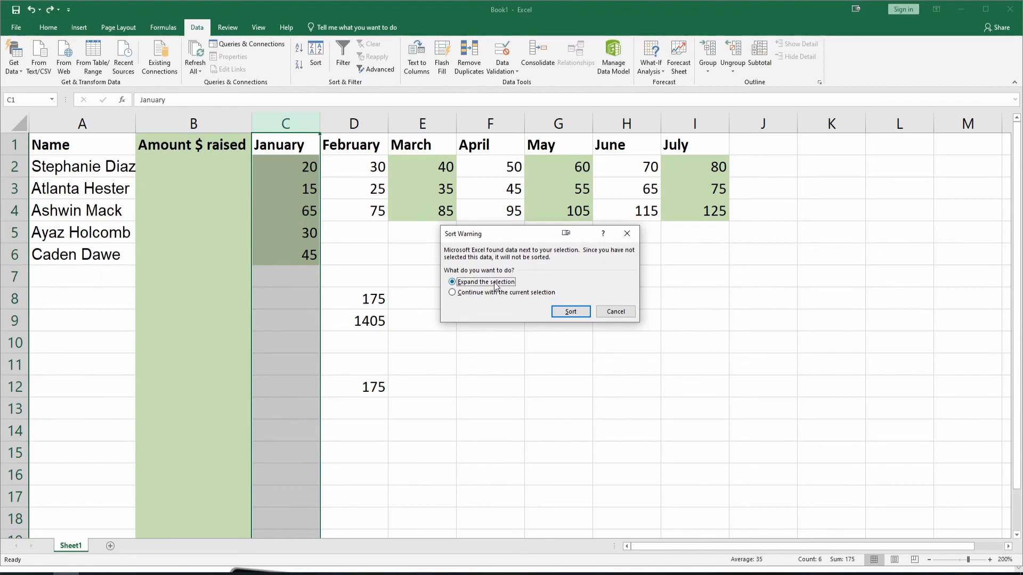
pyautogui.click(568, 312)
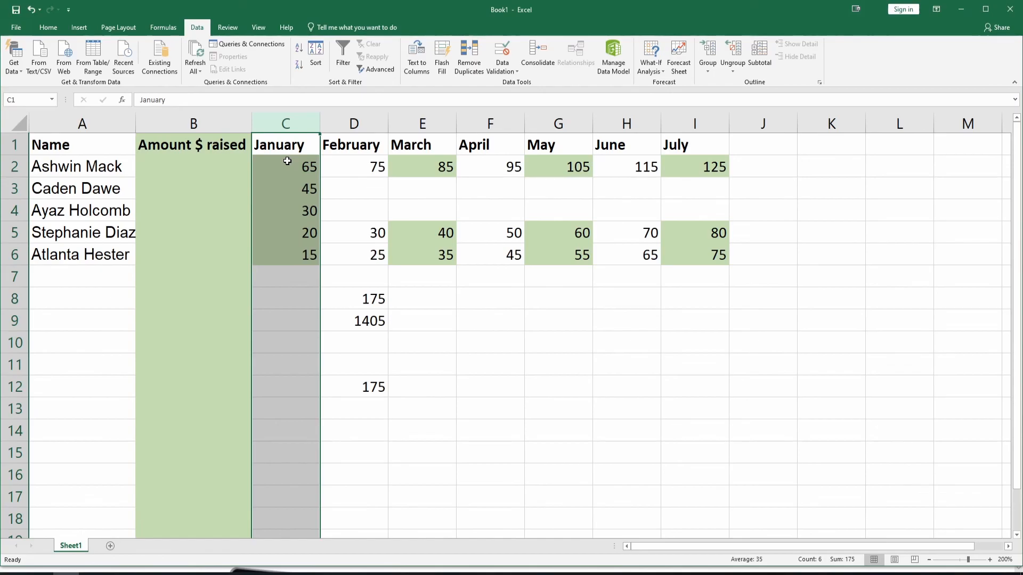
# Sort the Name column from A to Z, expanding the selection to include the adjacent monthly amounts
pyautogui.press('alt')
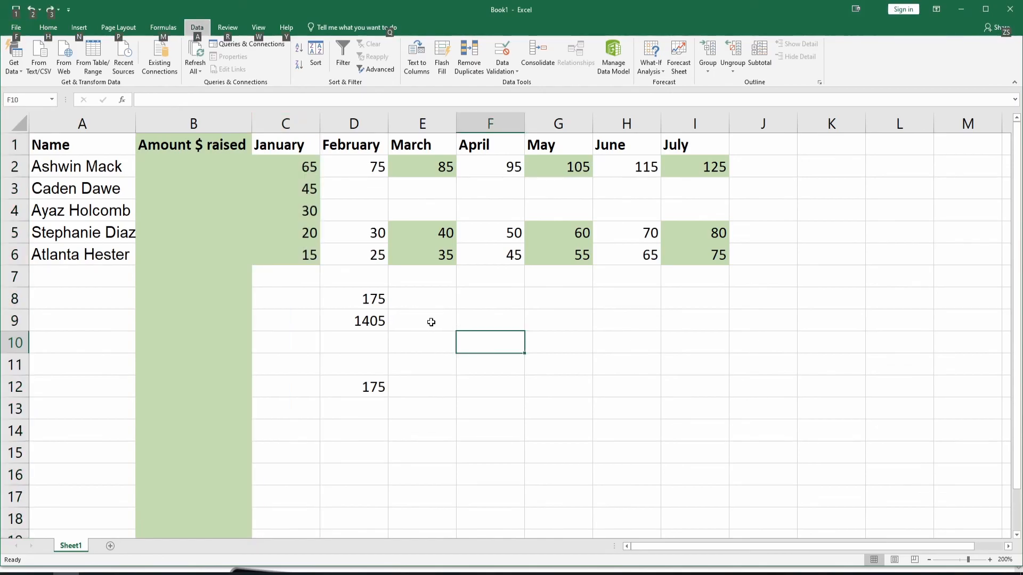
pyautogui.click(426, 429)
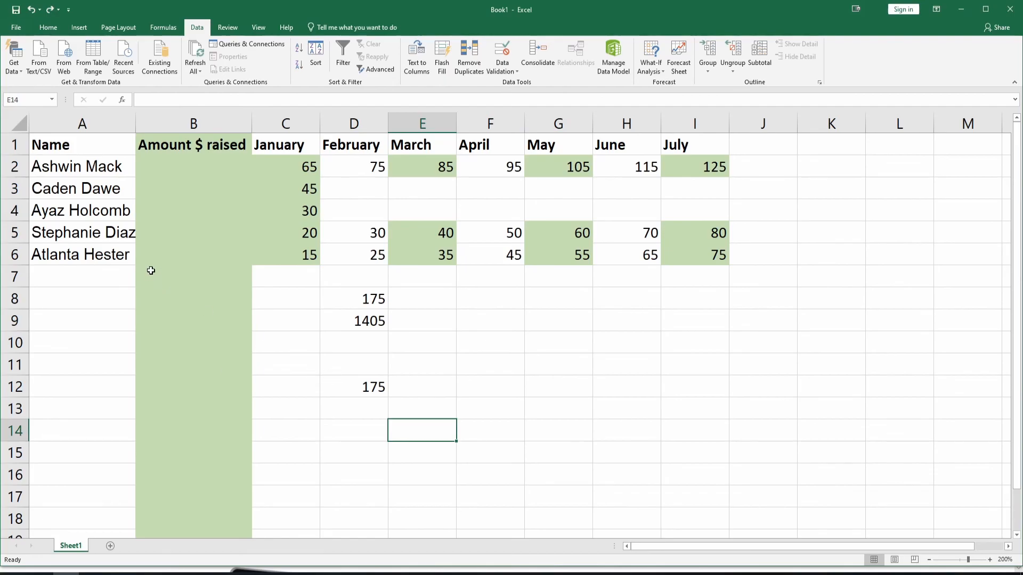
pyautogui.click(76, 123)
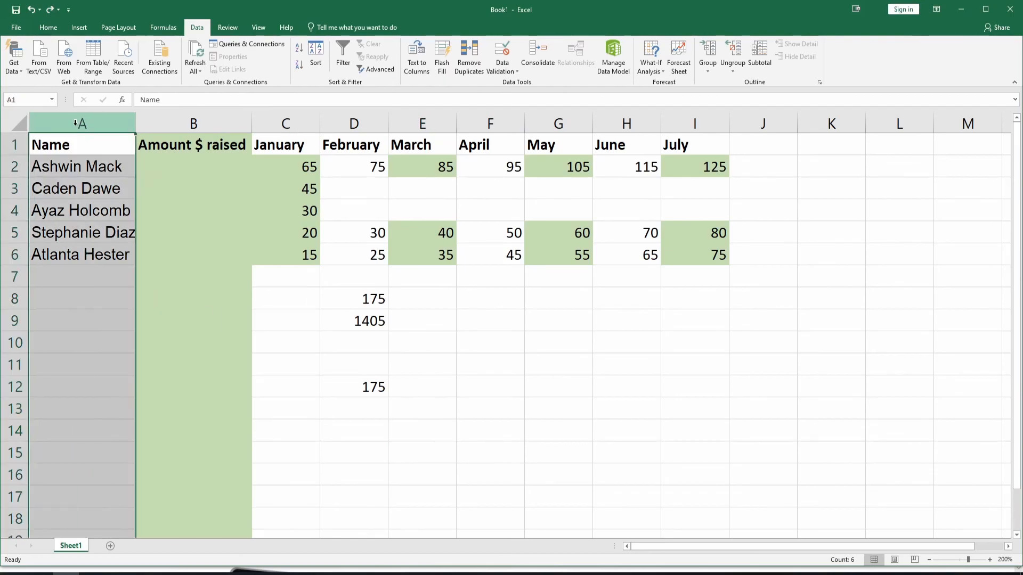
pyautogui.click(299, 48)
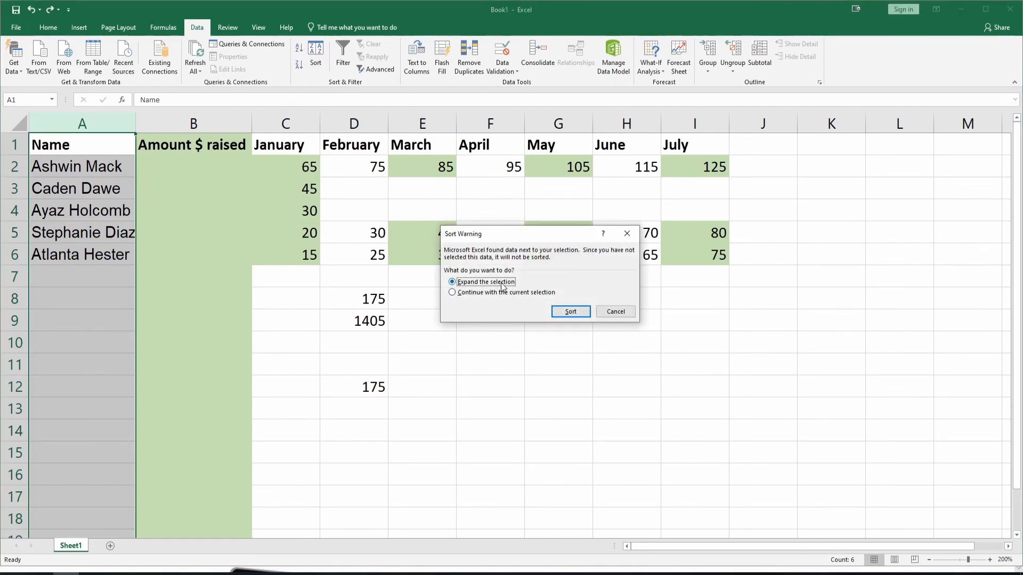
pyautogui.click(571, 313)
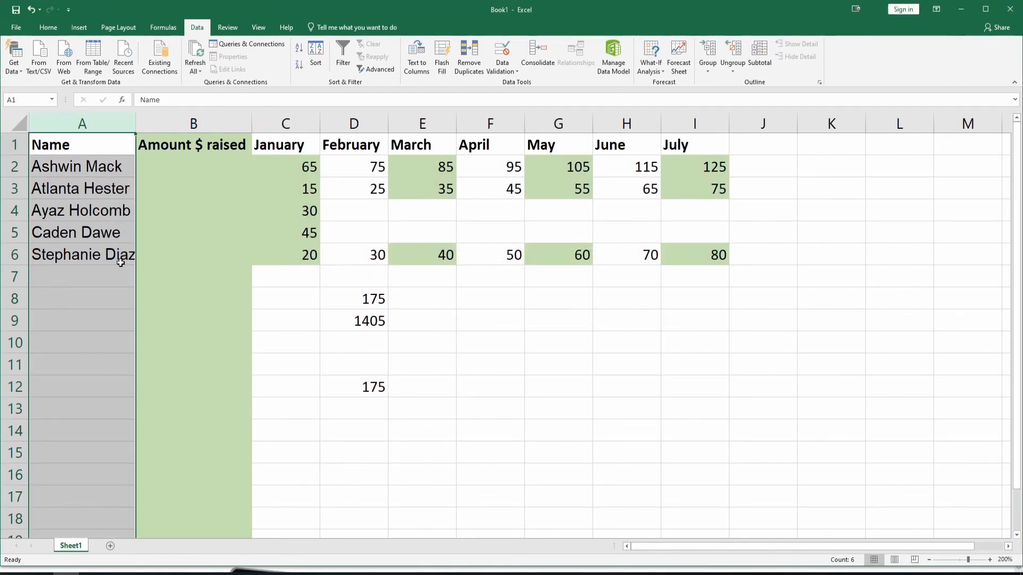
pyautogui.click(112, 384)
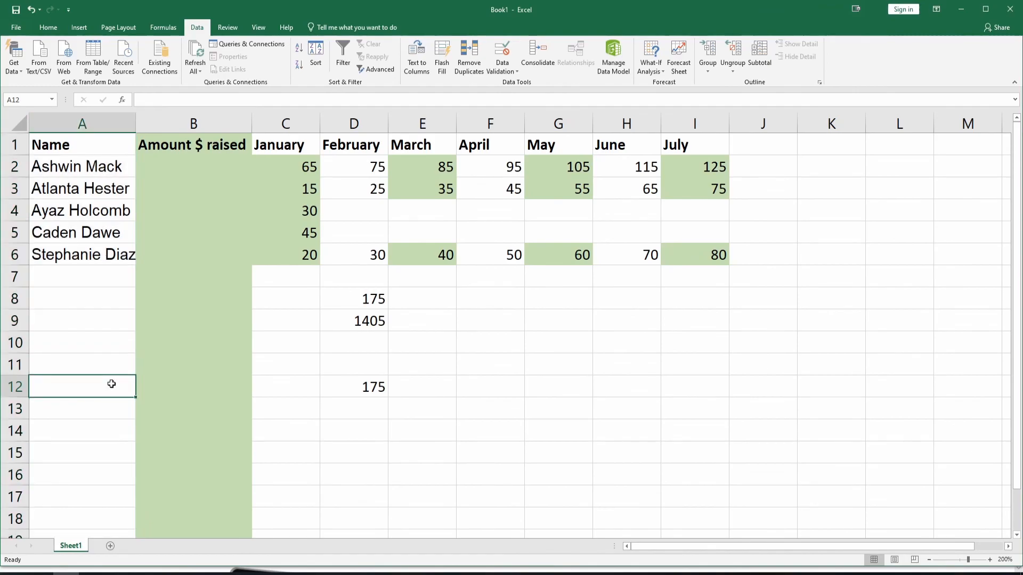
pyautogui.hotkey('ctrl', 'c')
pyautogui.press('alt')
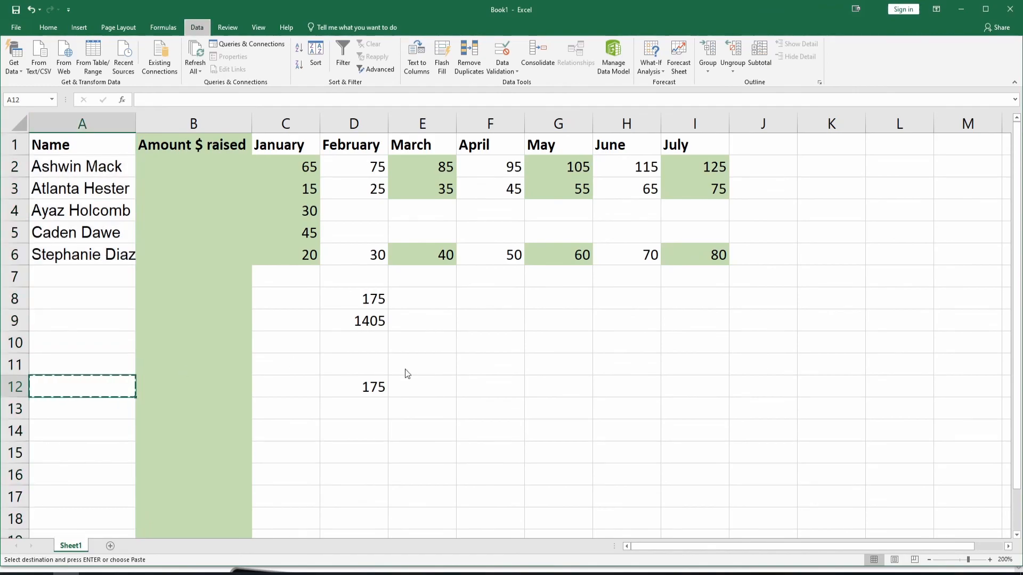